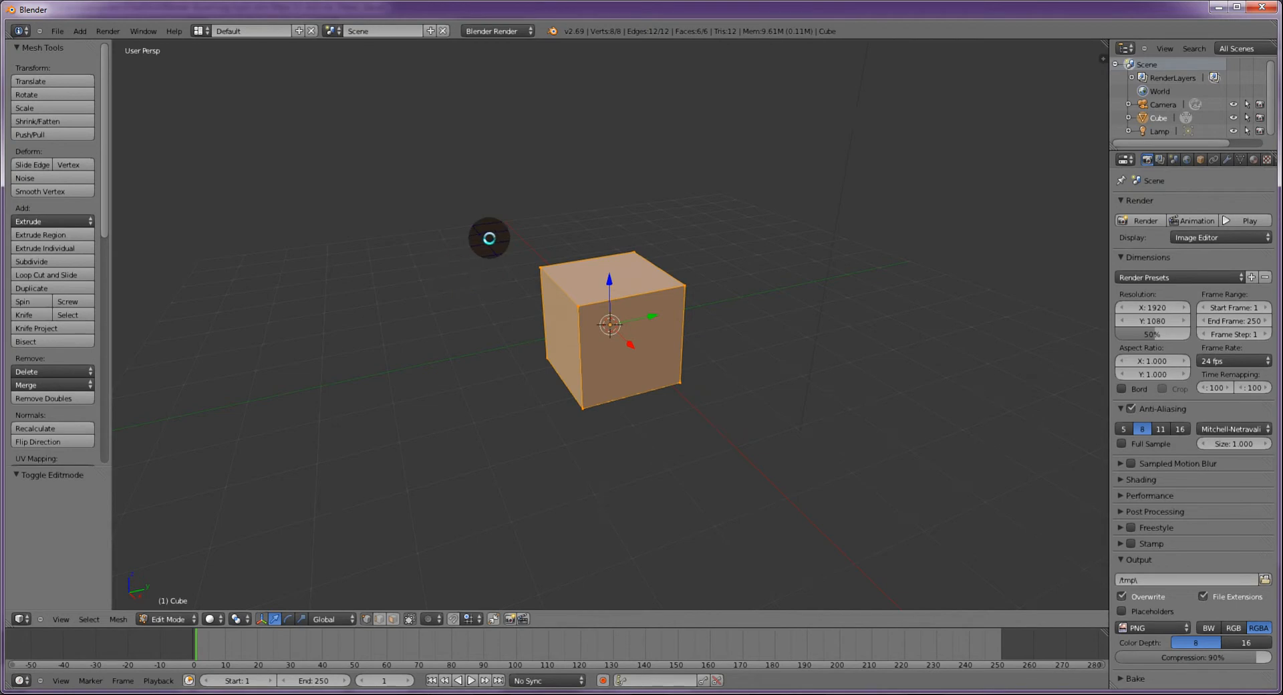
Scale the cube along the Z axis to about 0.307 to flatten it into a low box.
key("s")
key("z")
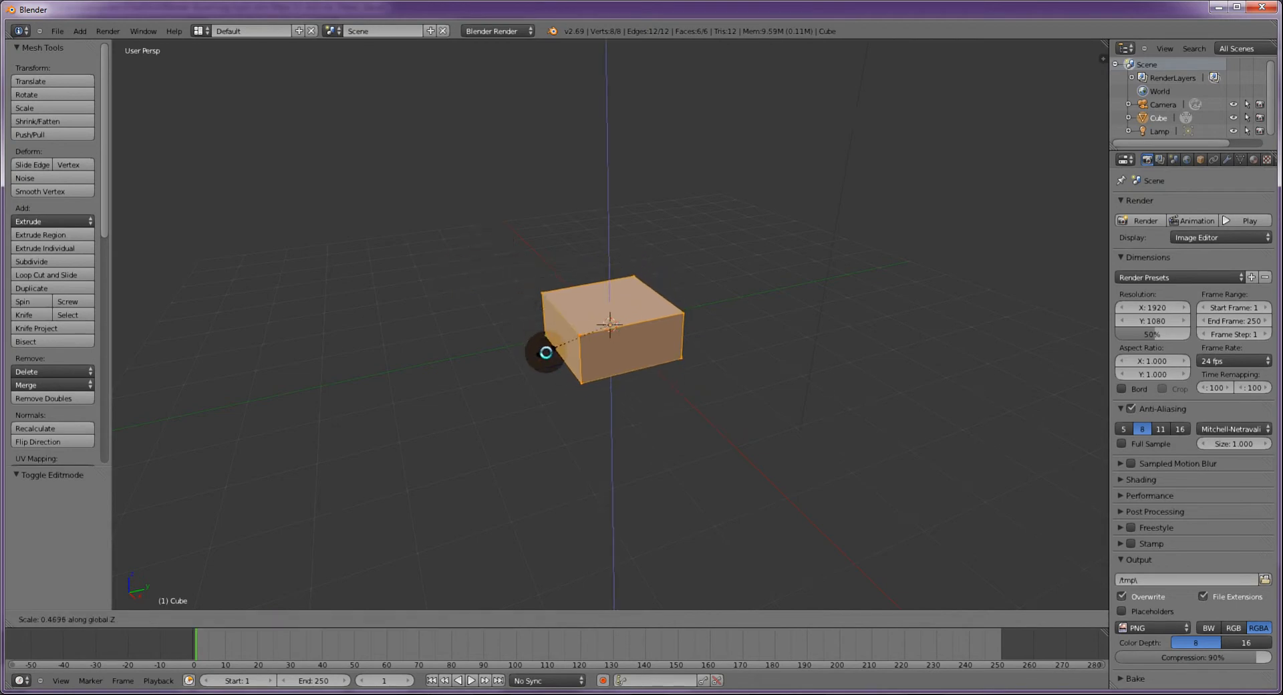
left_click(574, 355)
scroll(568, 354, "up", 3)
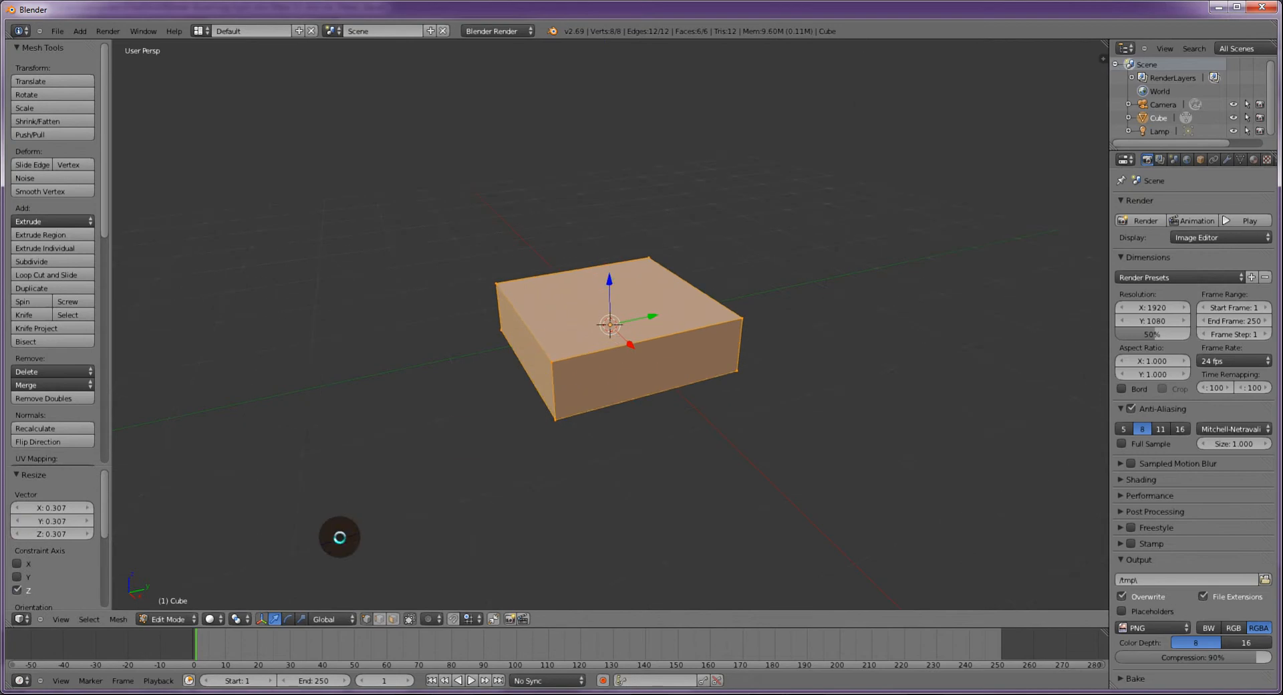
Switch to edge selection and select the four edges around the box's top face.
left_click(395, 619)
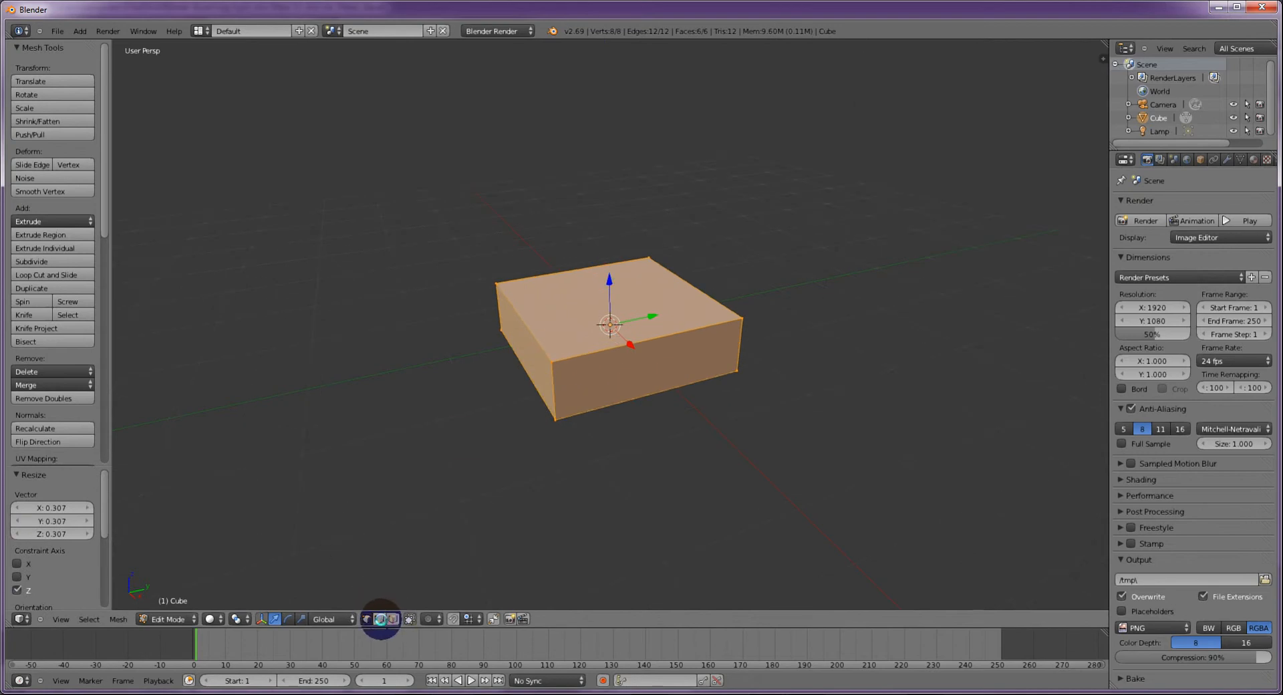
right_click(528, 325)
right_click(573, 270, "shift")
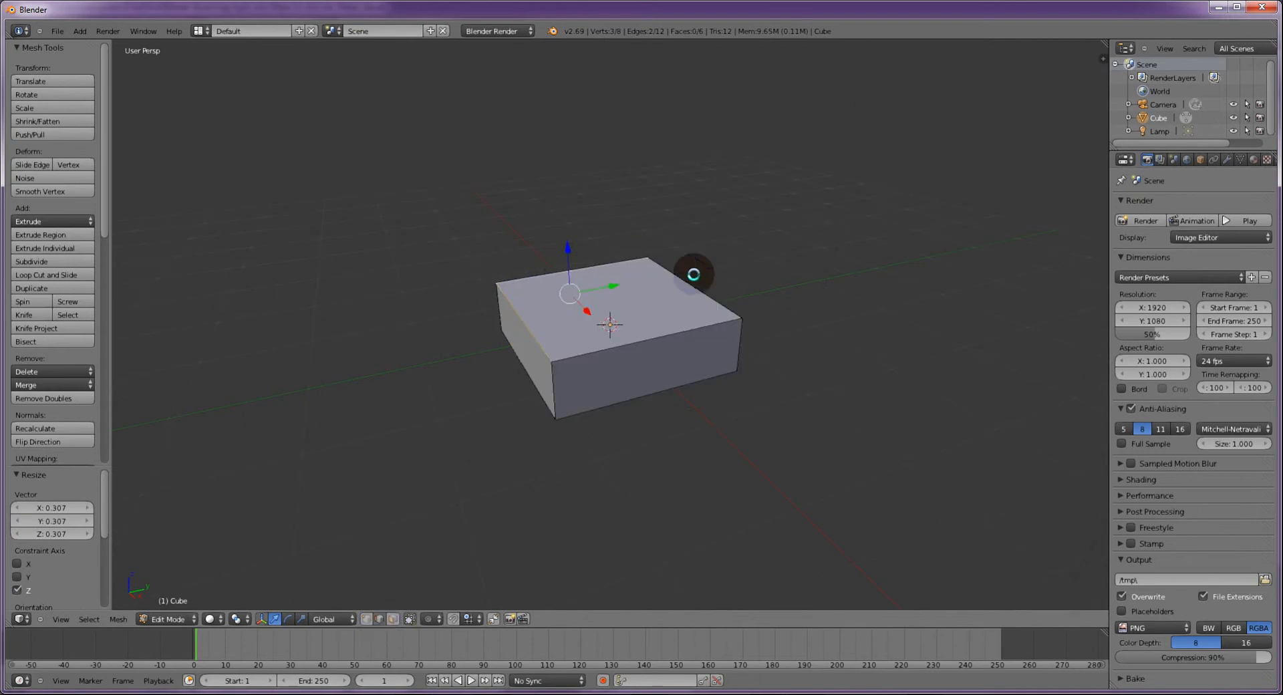
right_click(684, 276, "shift")
right_click(665, 335, "shift")
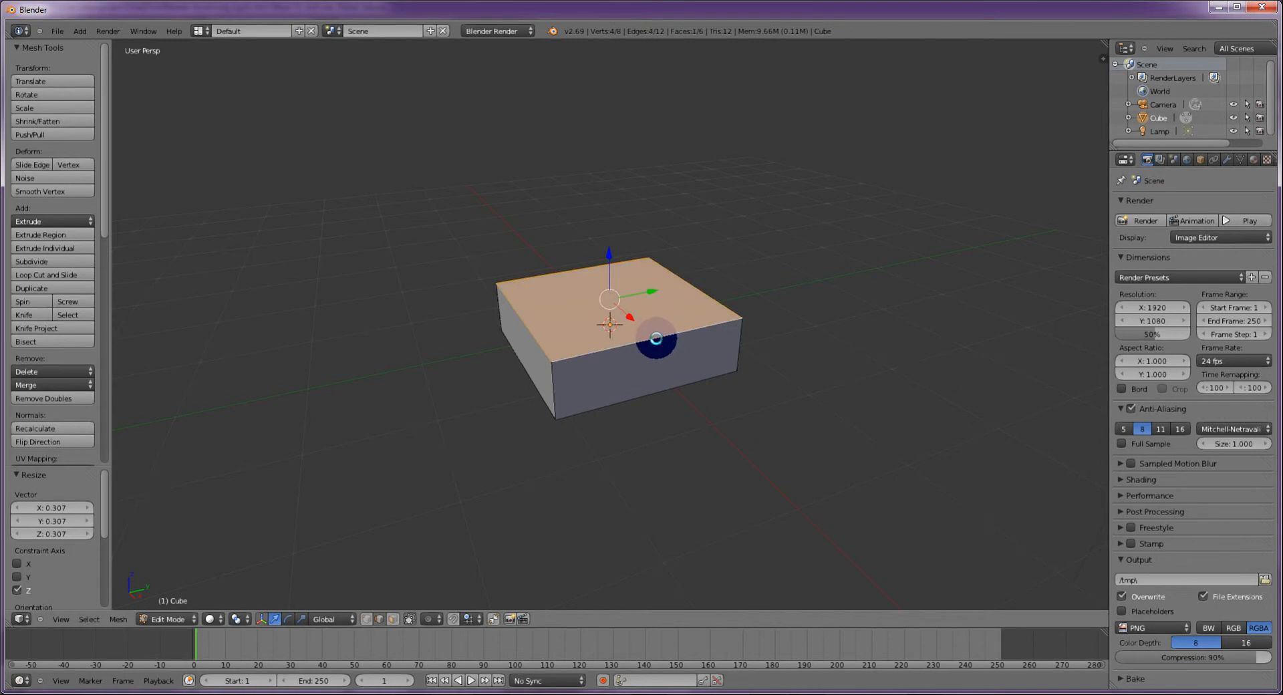
Add the four edges around the box's bottom face to the selection.
key("Right")
key("Up")
middle_click_drag(663, 401, 636, 335)
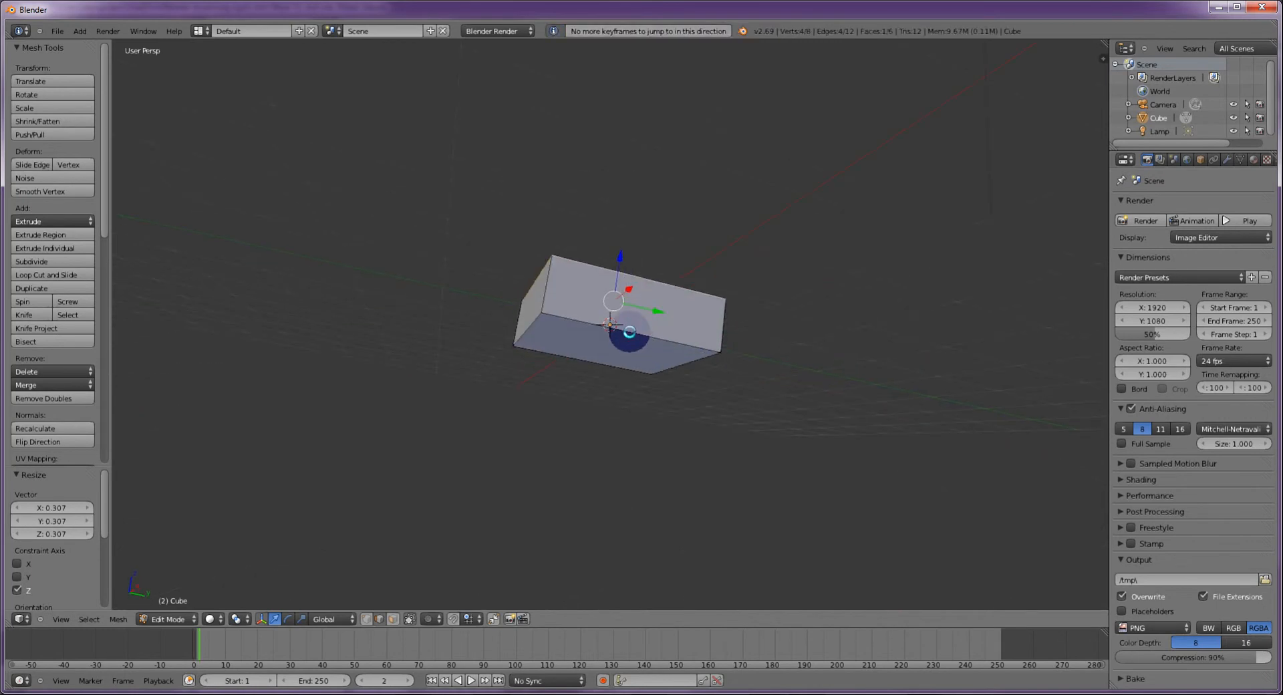
right_click(627, 332, "shift")
right_click(558, 358, "shift")
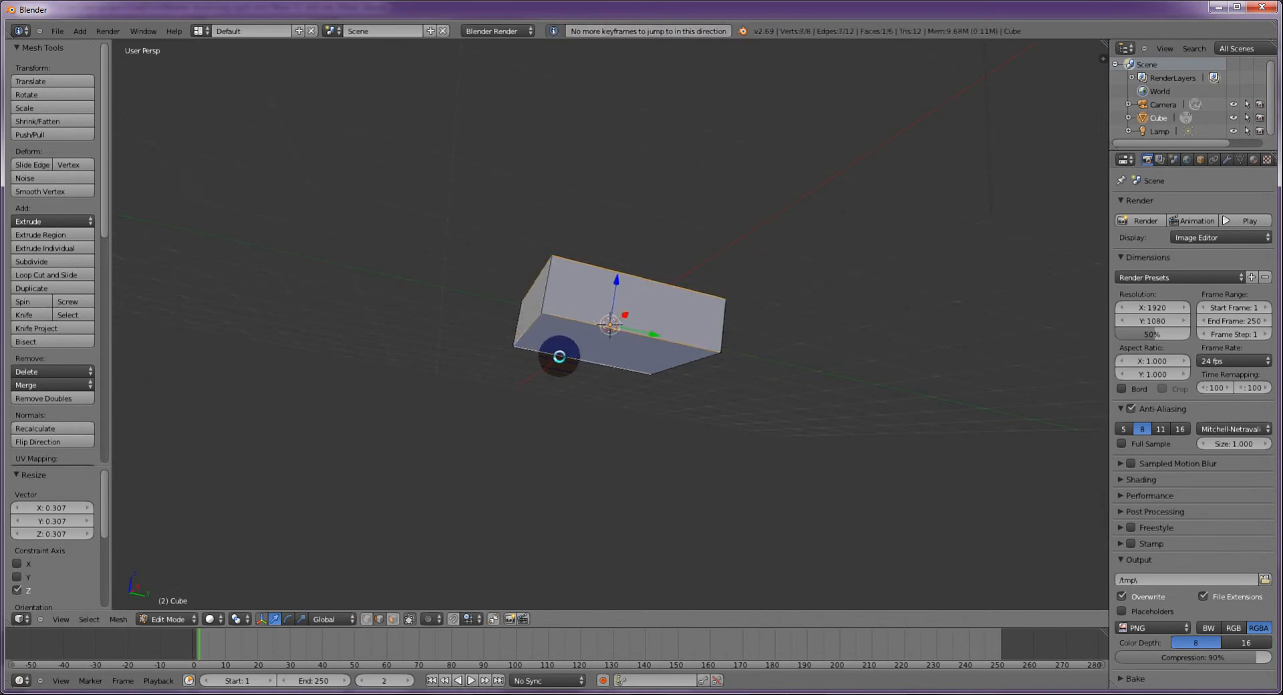
right_click(685, 359, "shift")
right_click(690, 361, "shift")
middle_click_drag(692, 361, 693, 361)
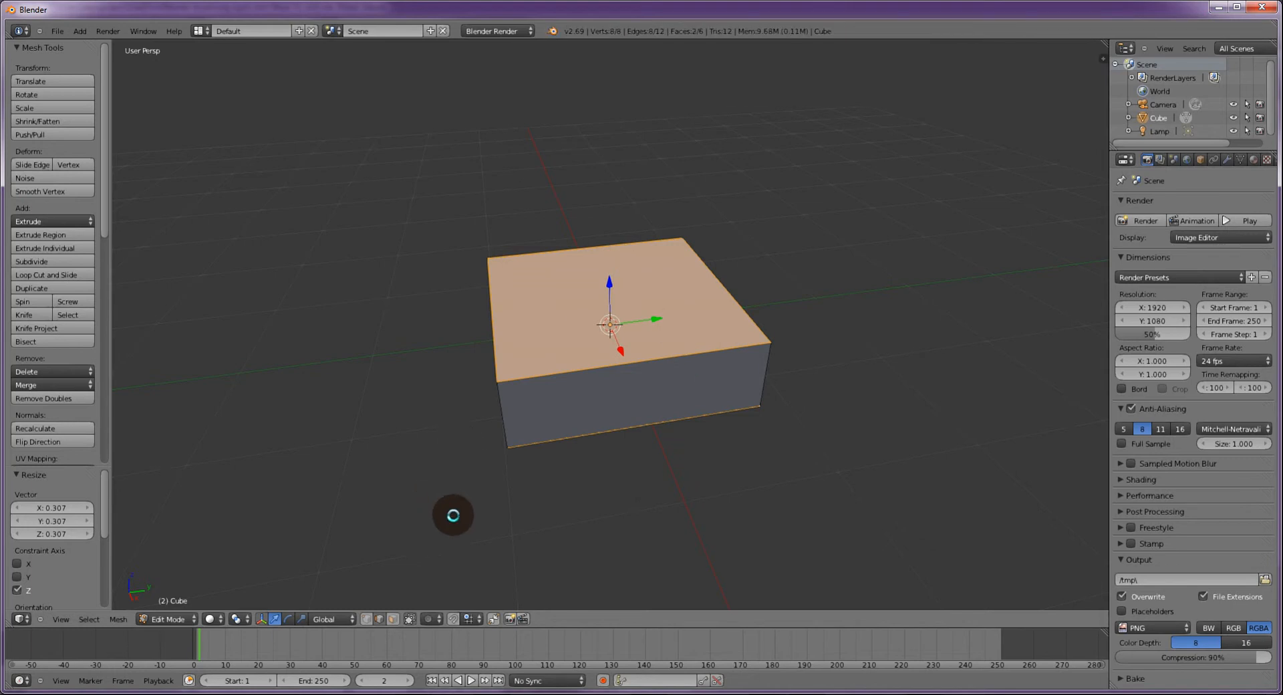
Duplicate the selected edges in place, separate the selection into a new object, and return to Object Mode.
key("shift+d")
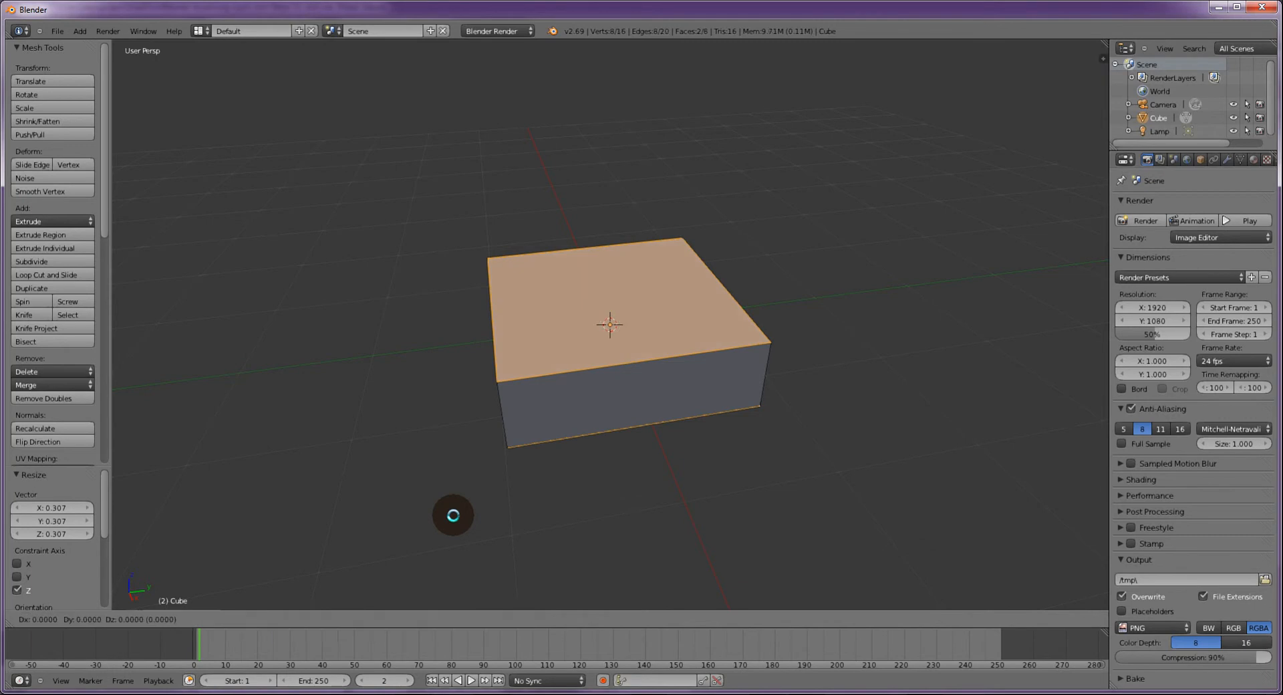
key("Escape")
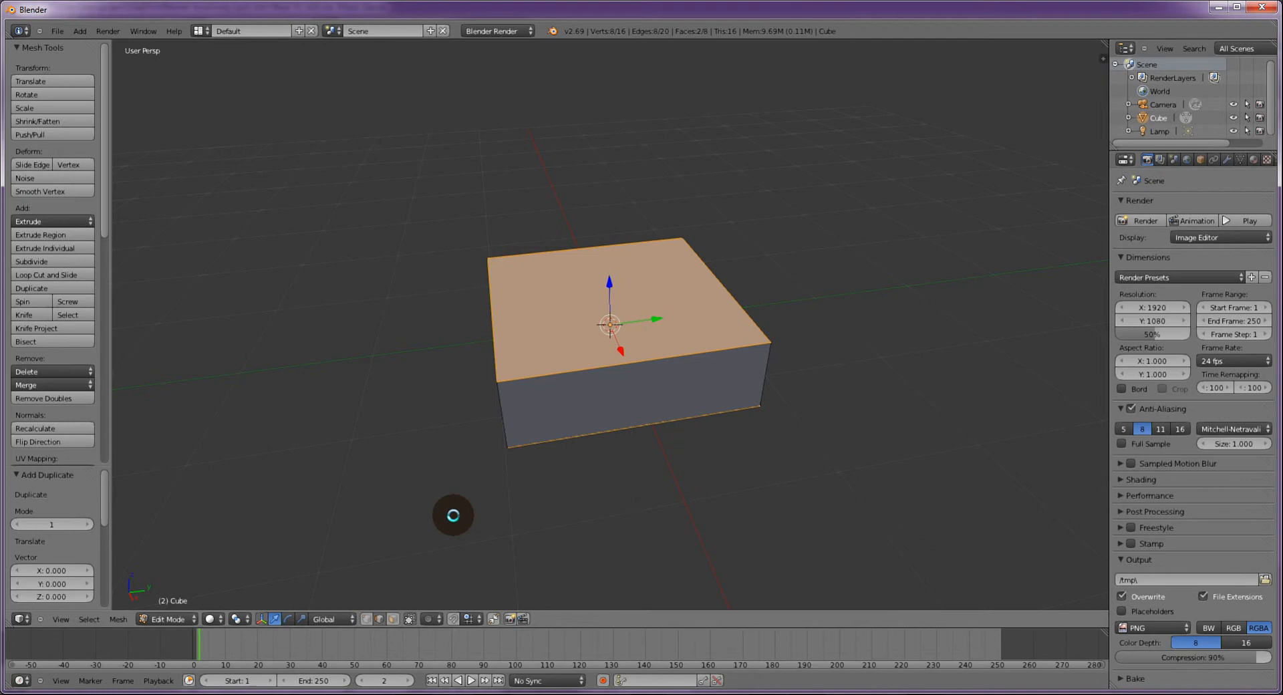
key("p")
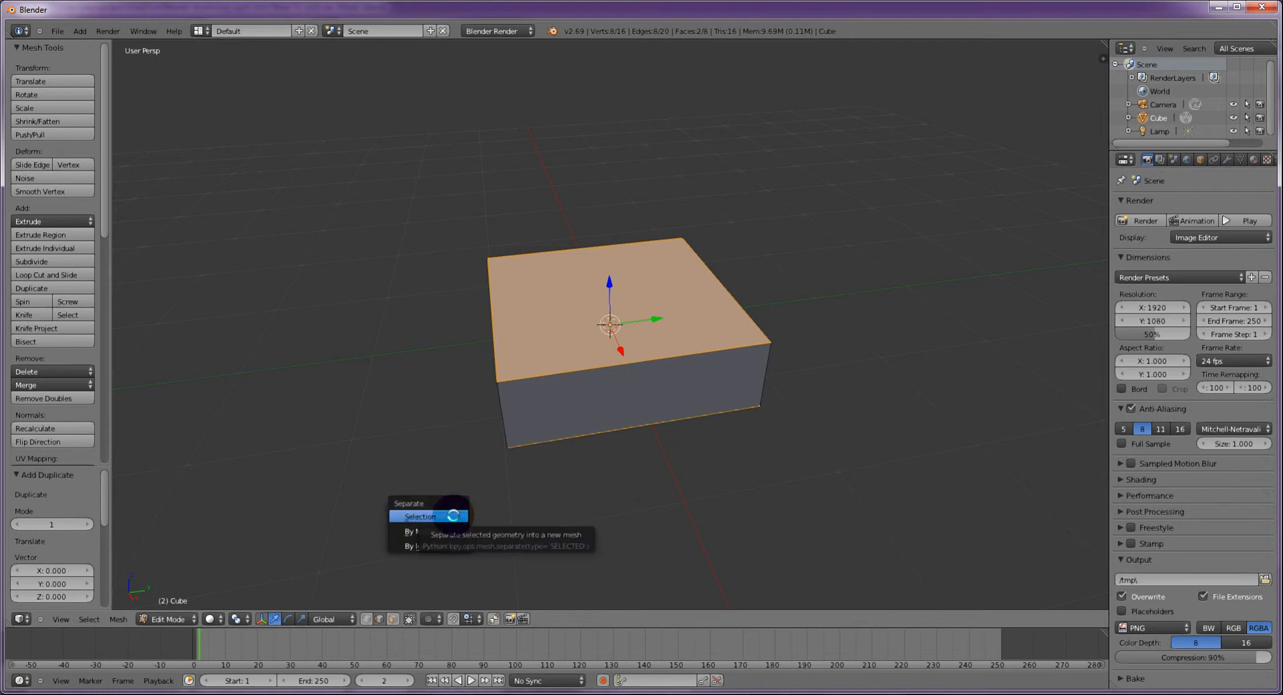
left_click(453, 516)
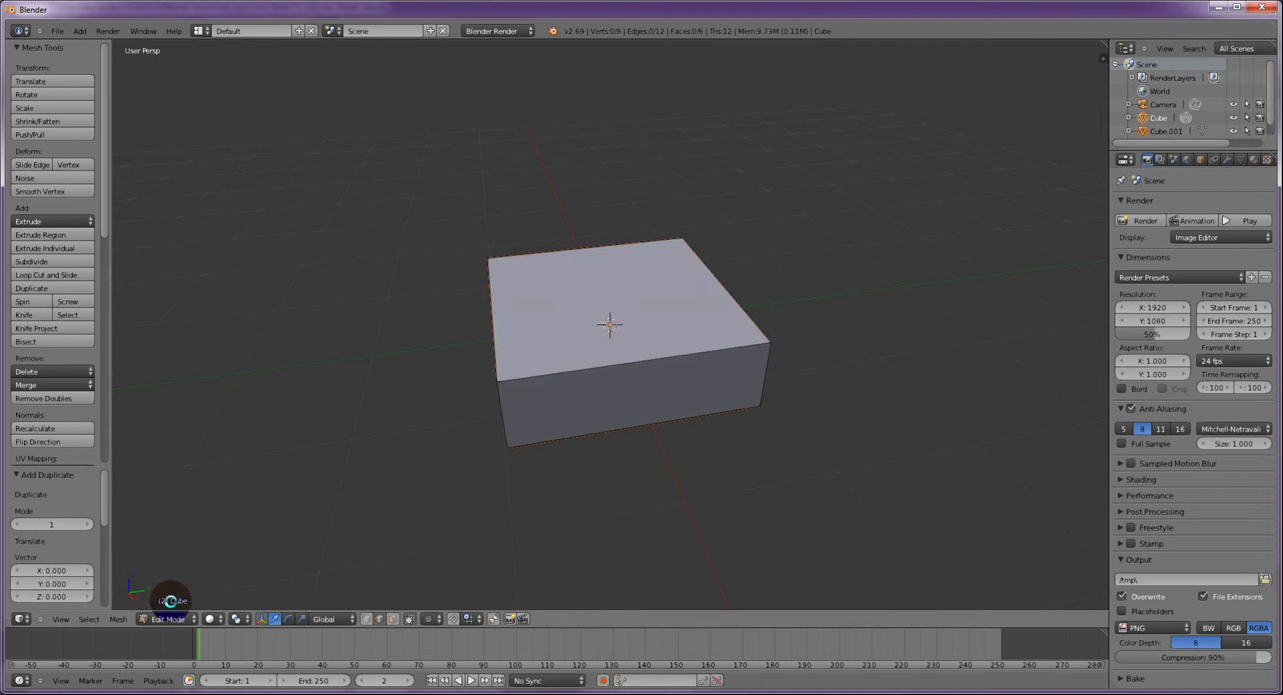
left_click(171, 619)
left_click(170, 605)
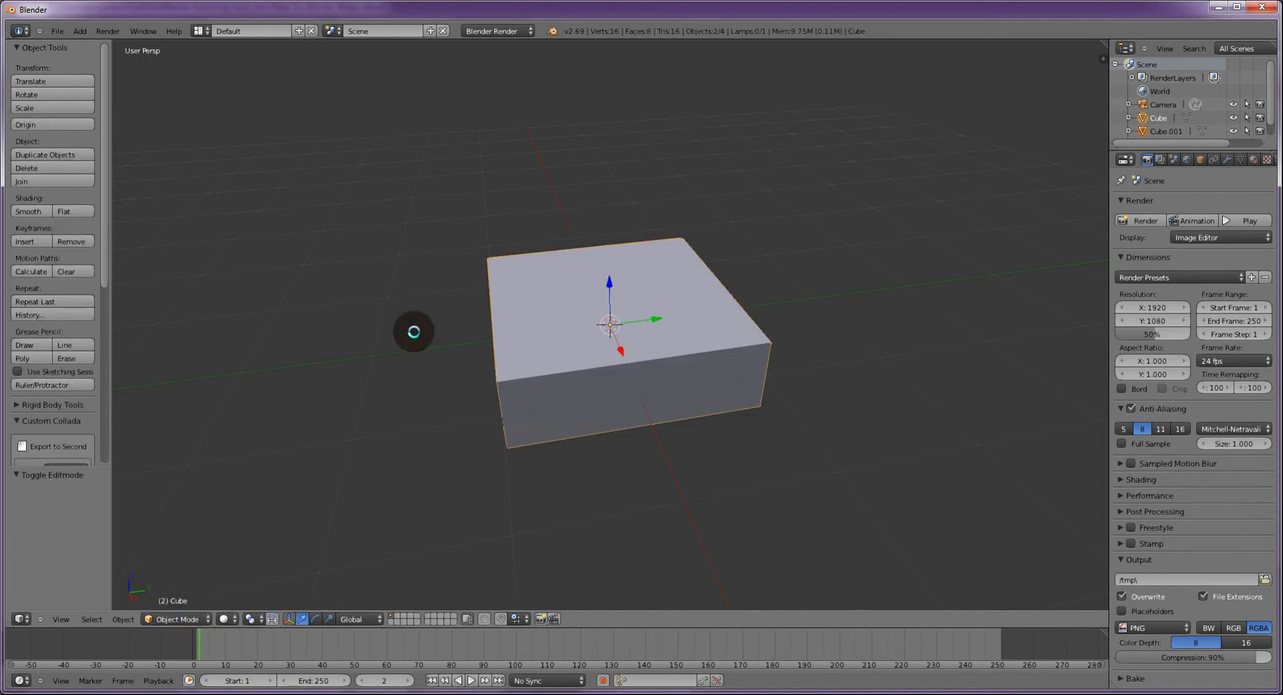
Select the separated object and convert it with Curve from Mesh/Text.
right_click(551, 300)
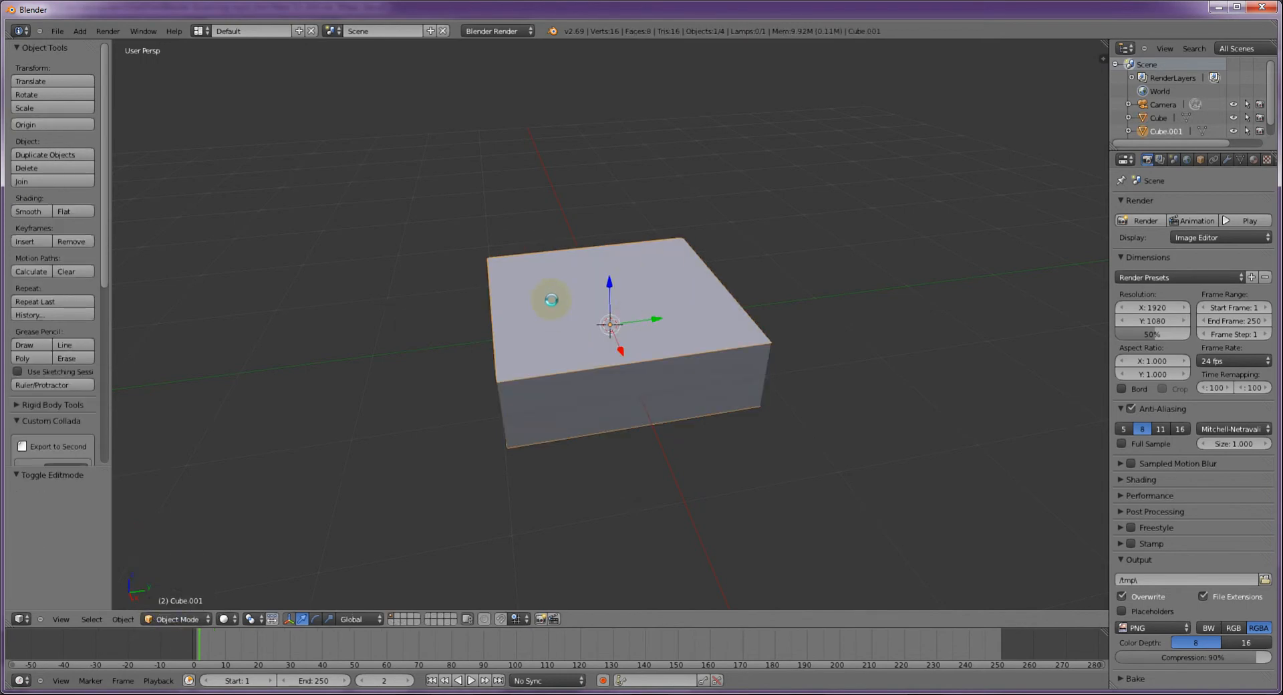
key("Tab")
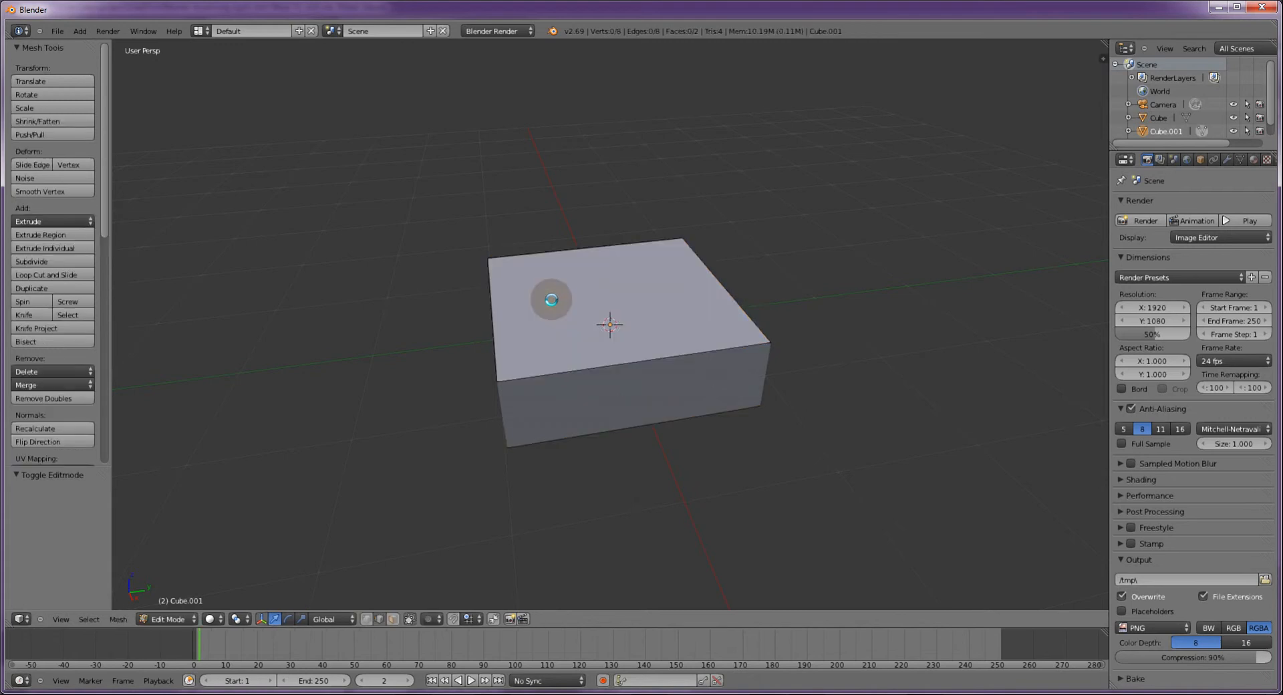
key("a")
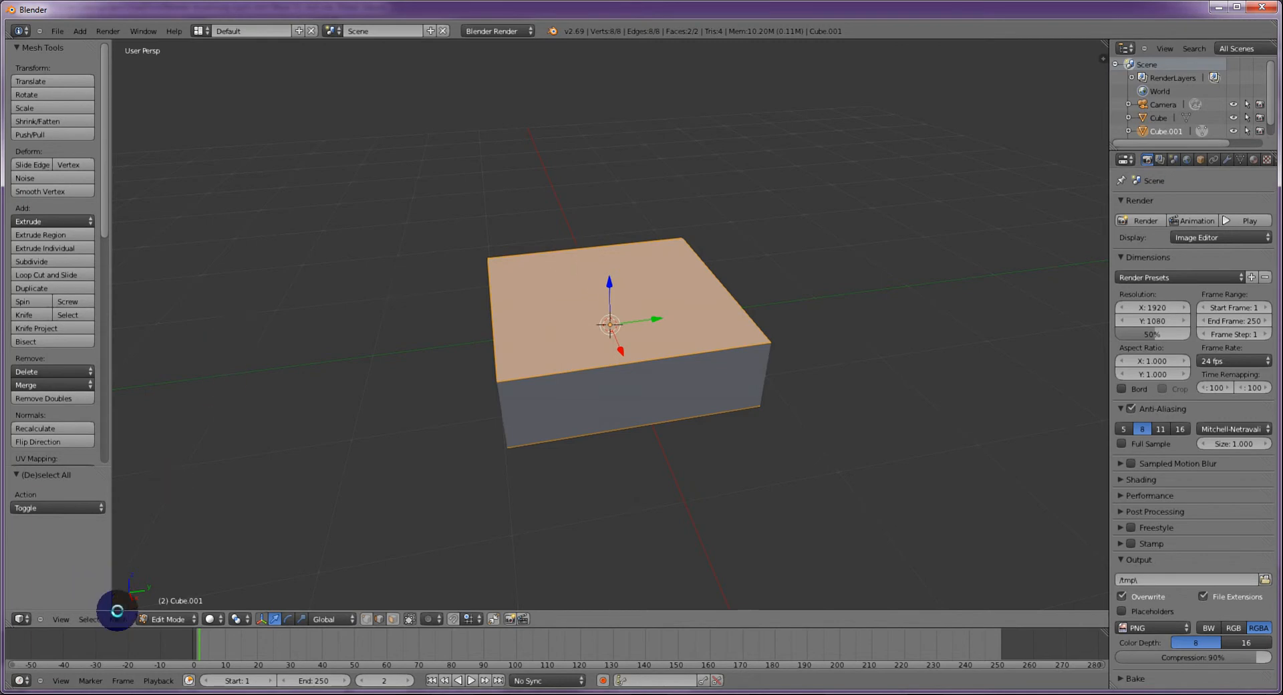
left_click(117, 619)
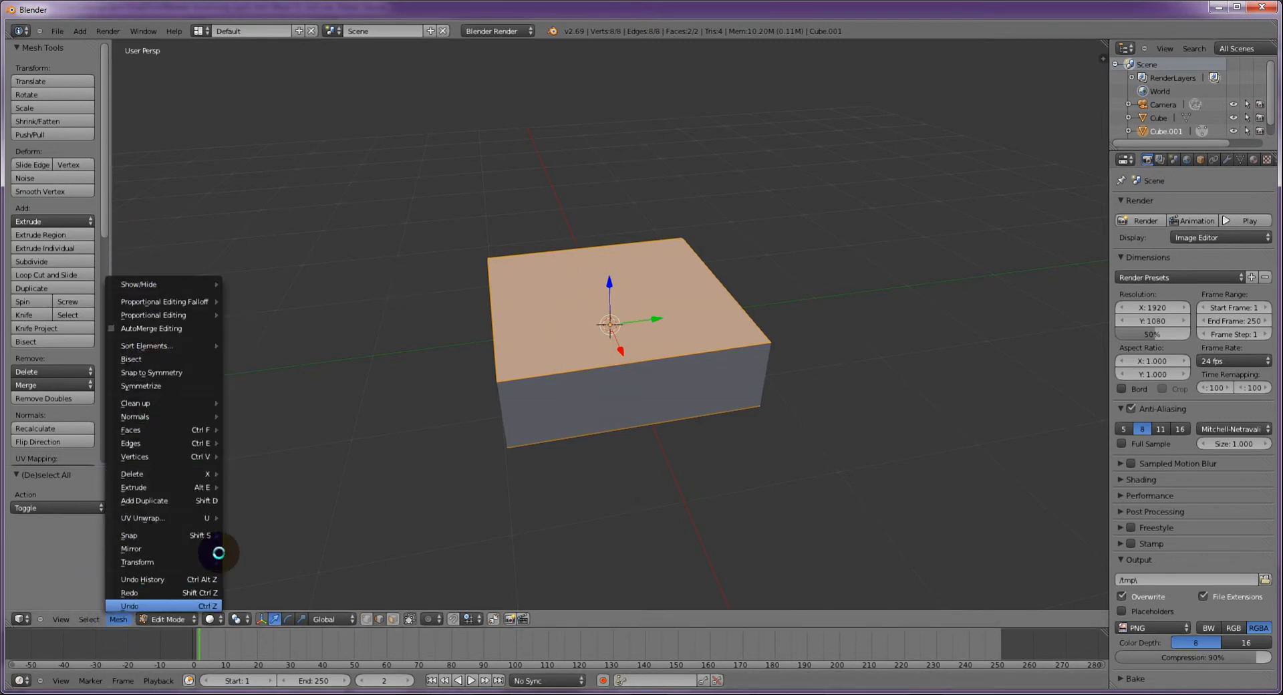
key("Tab")
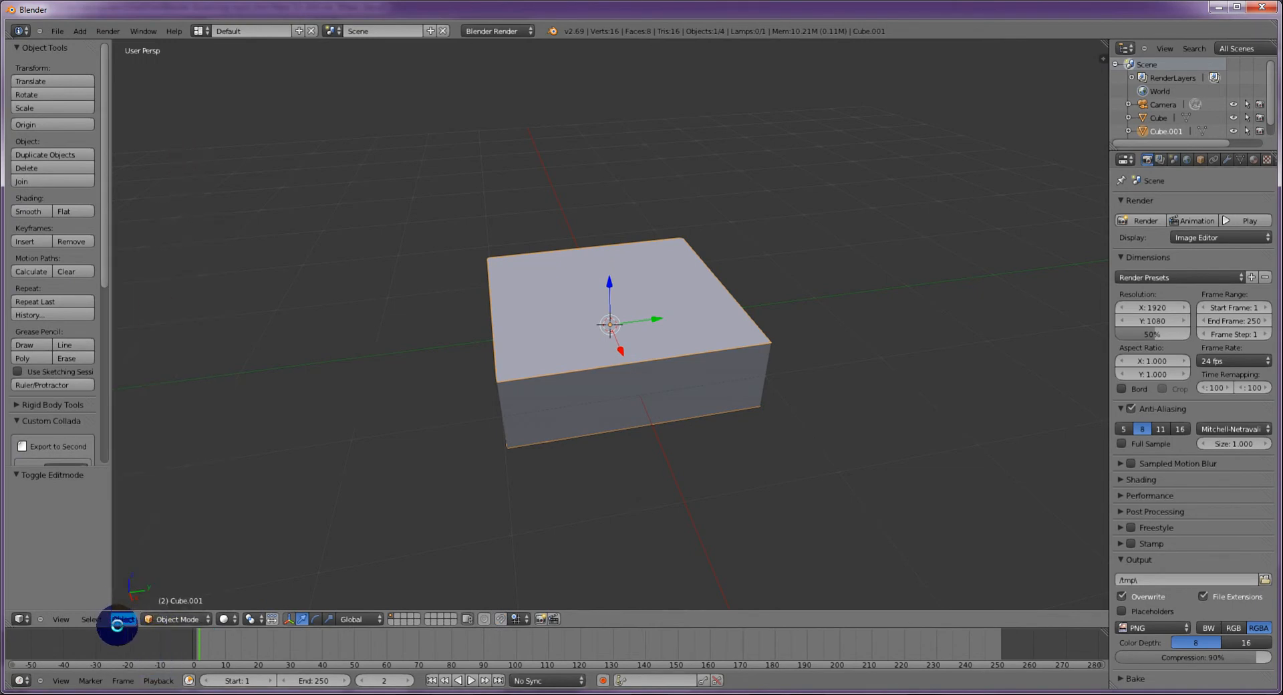
left_click(123, 619)
mouse_move(156, 224)
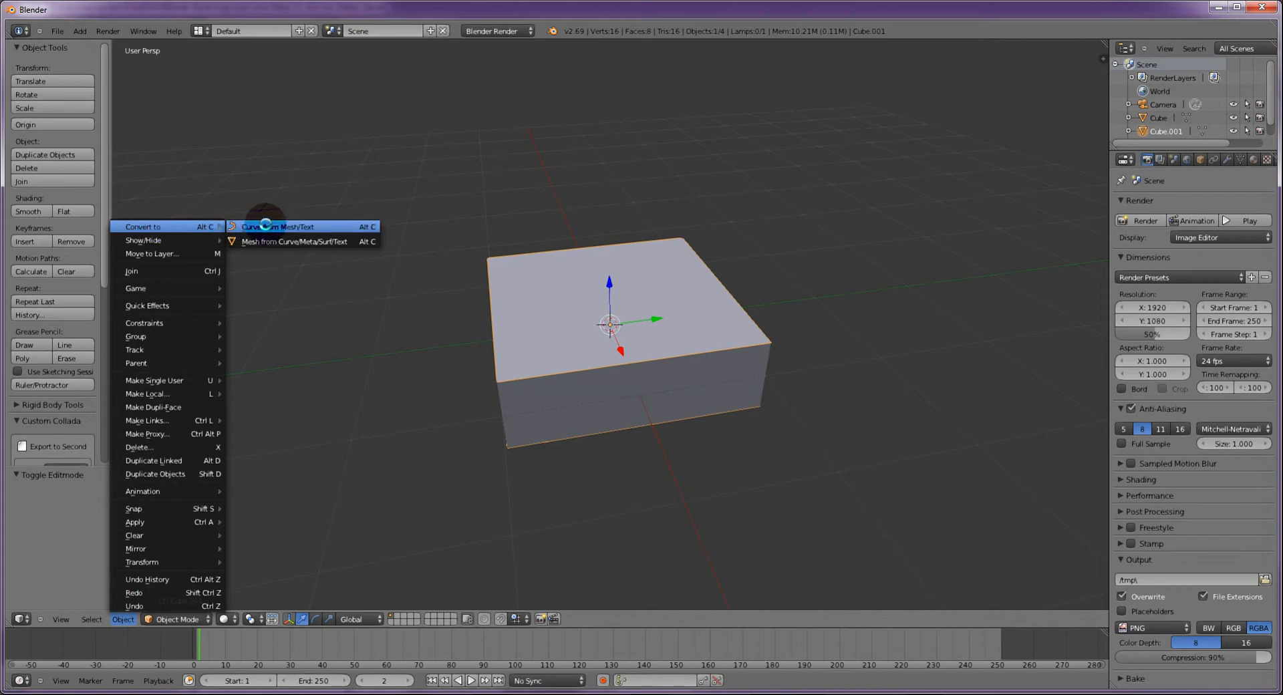
left_click(342, 226)
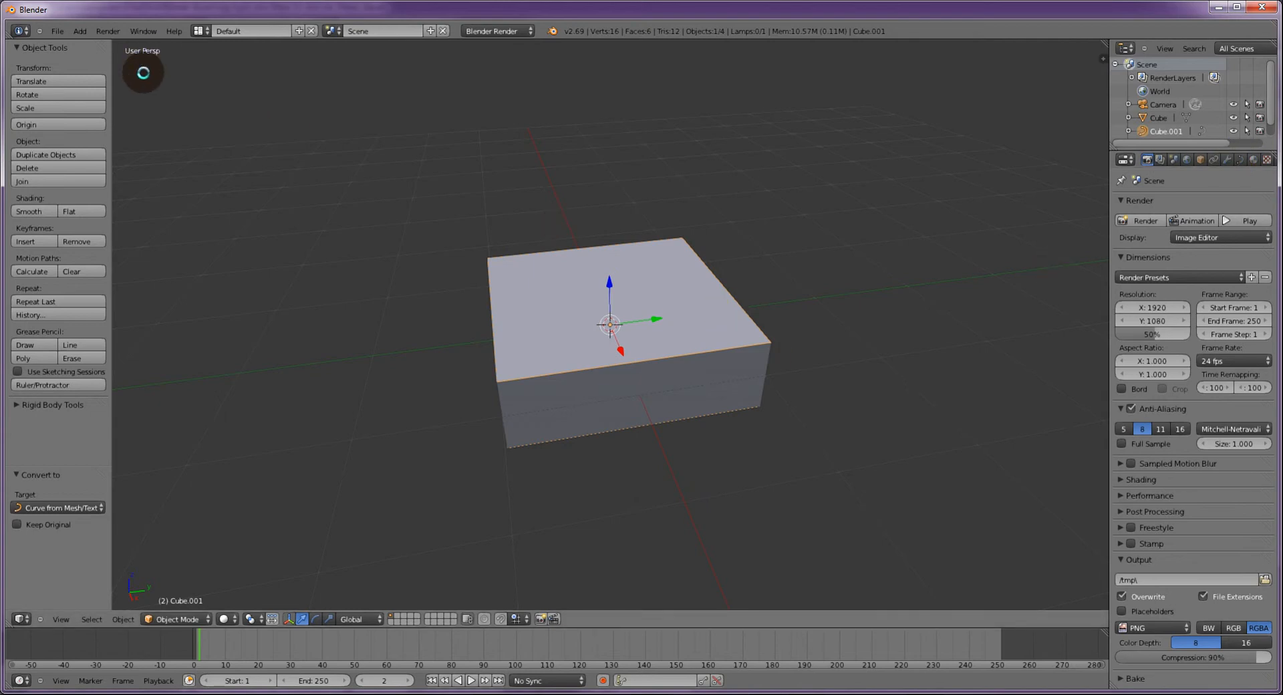
Add a Bezier circle and move it about 2.95 units along Y, clear of the box.
left_click(80, 31)
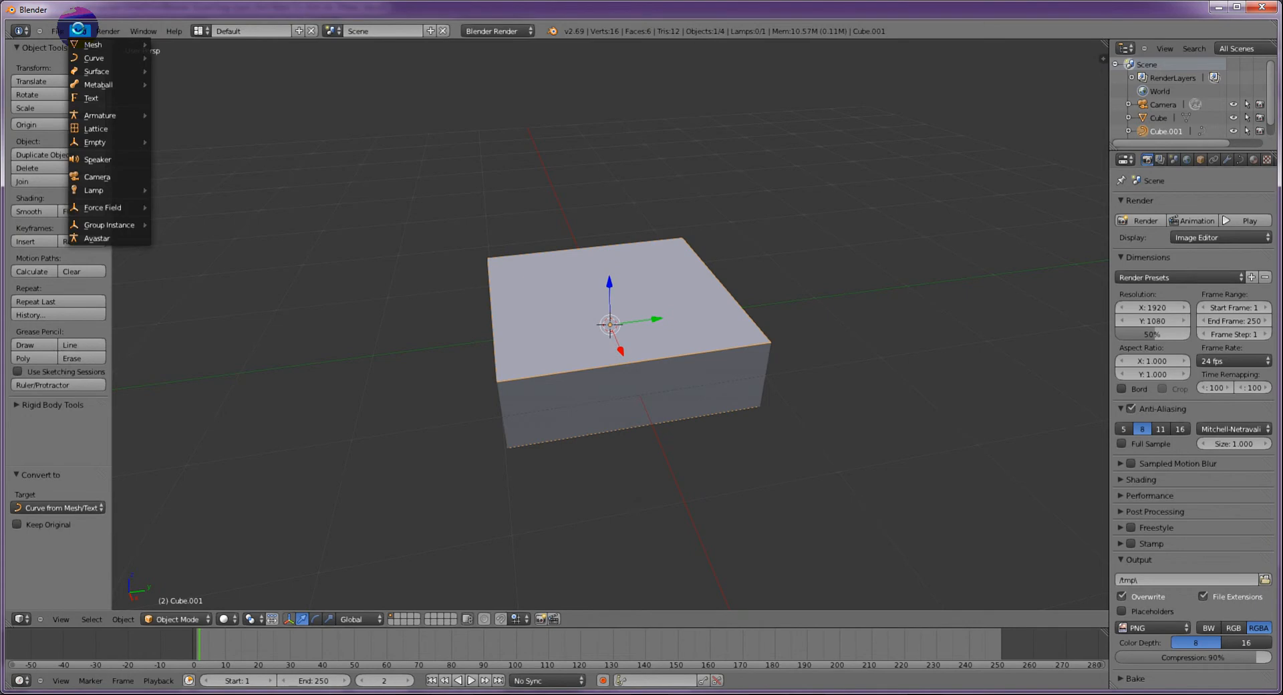
mouse_move(87, 58)
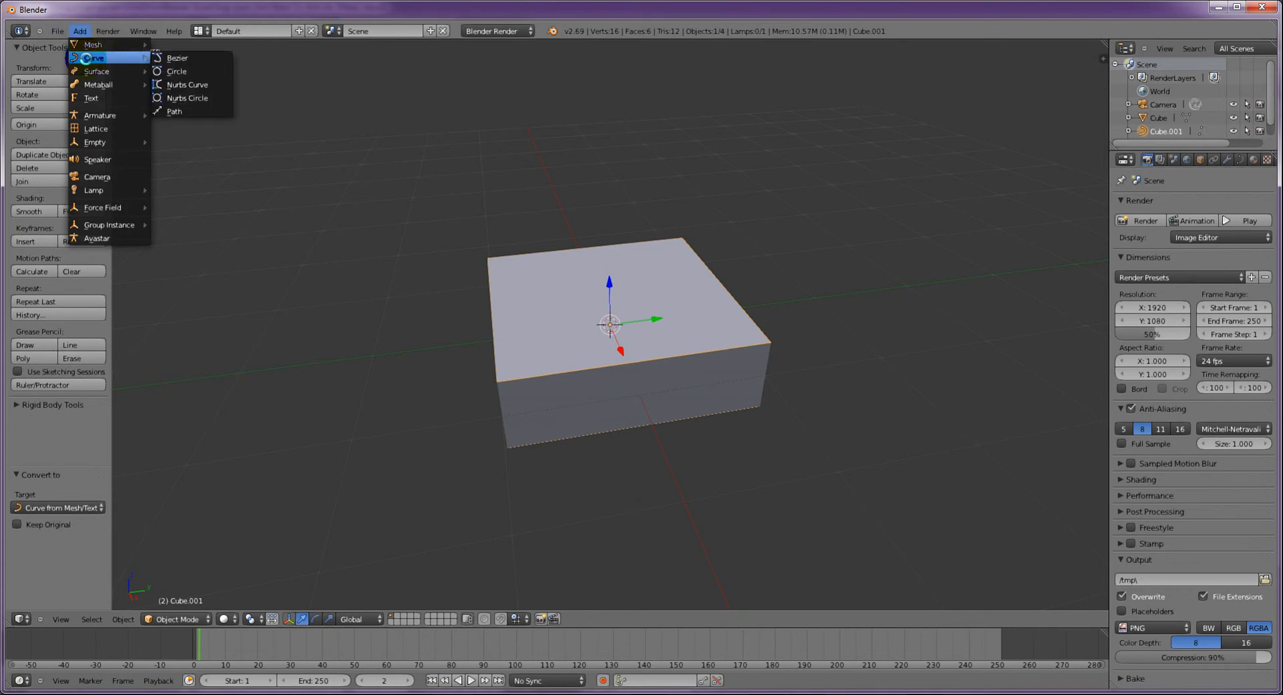
left_click(188, 66)
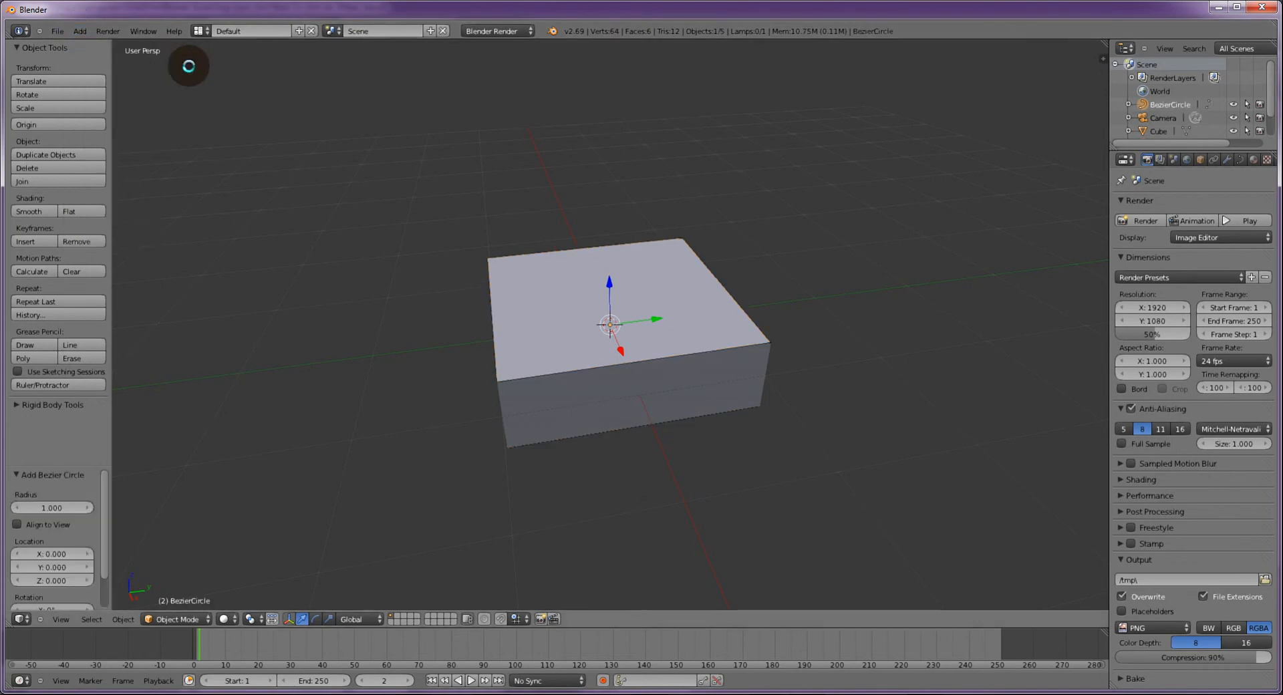
left_click_drag(650, 314, 906, 244)
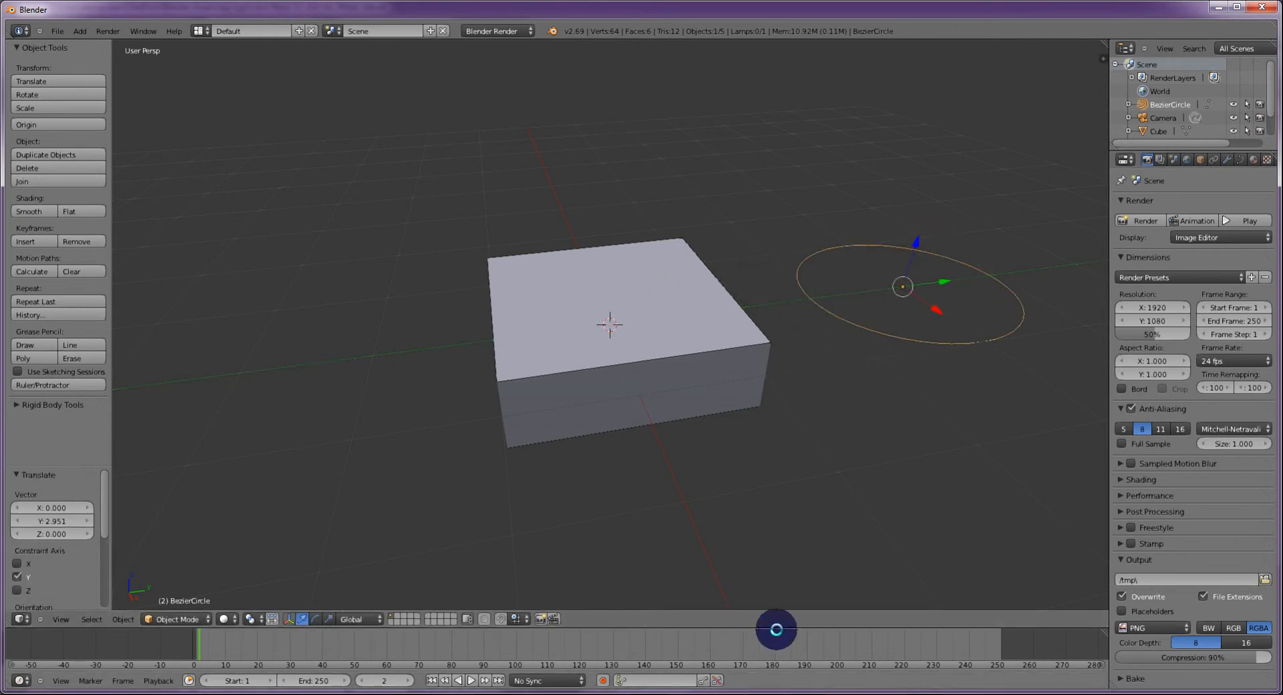
Scale the Bezier circle down uniformly to about 0.074.
left_click(804, 472)
key("s")
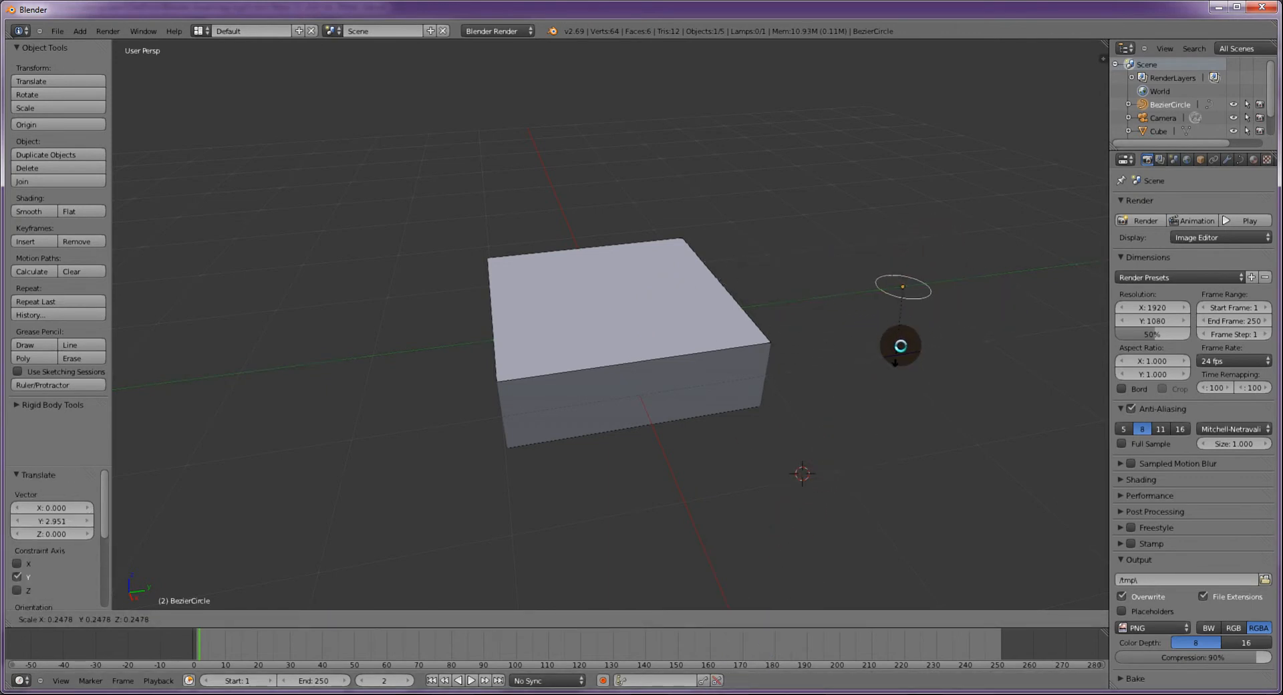
left_click(911, 305)
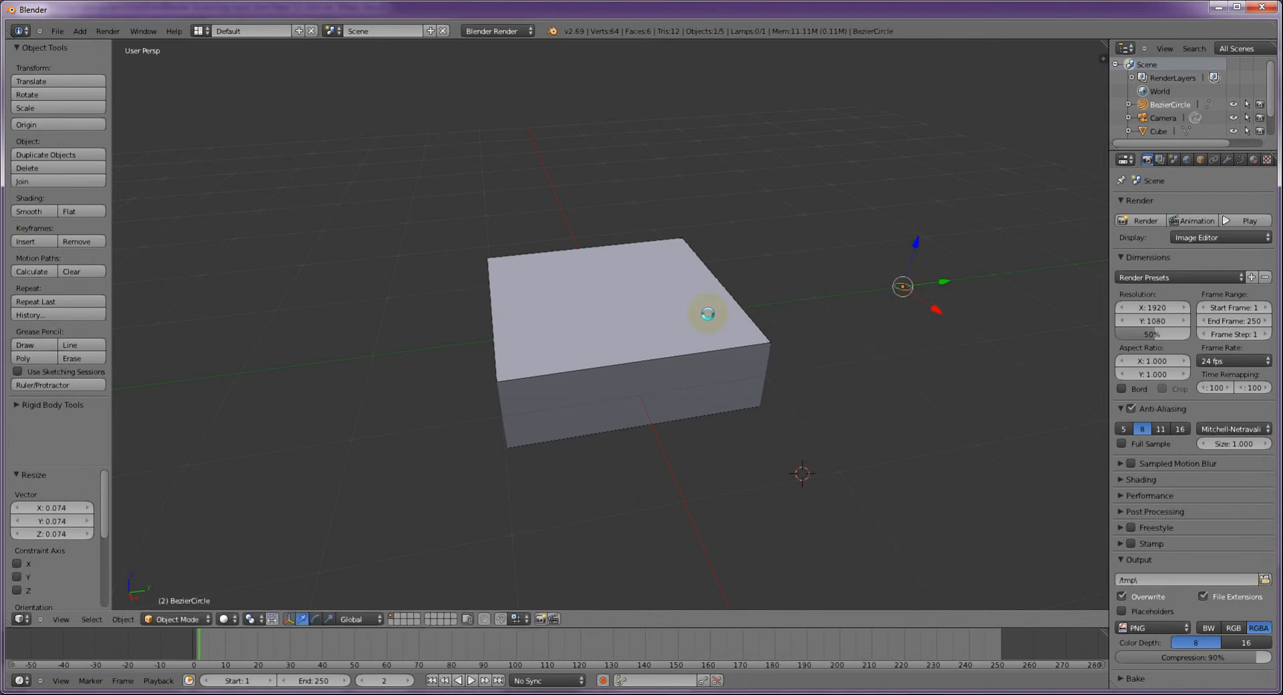
Set BezierCircle as the bevel object of the curve around the box's edges.
right_click(697, 352)
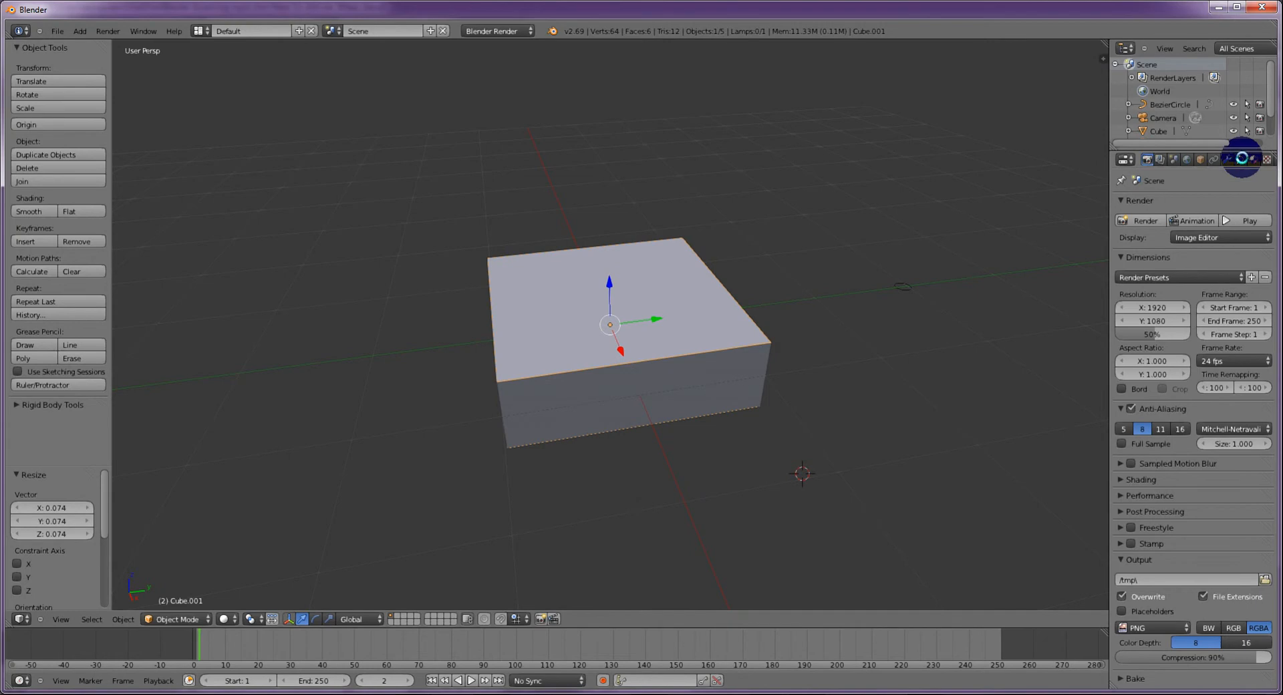
left_click(1235, 157)
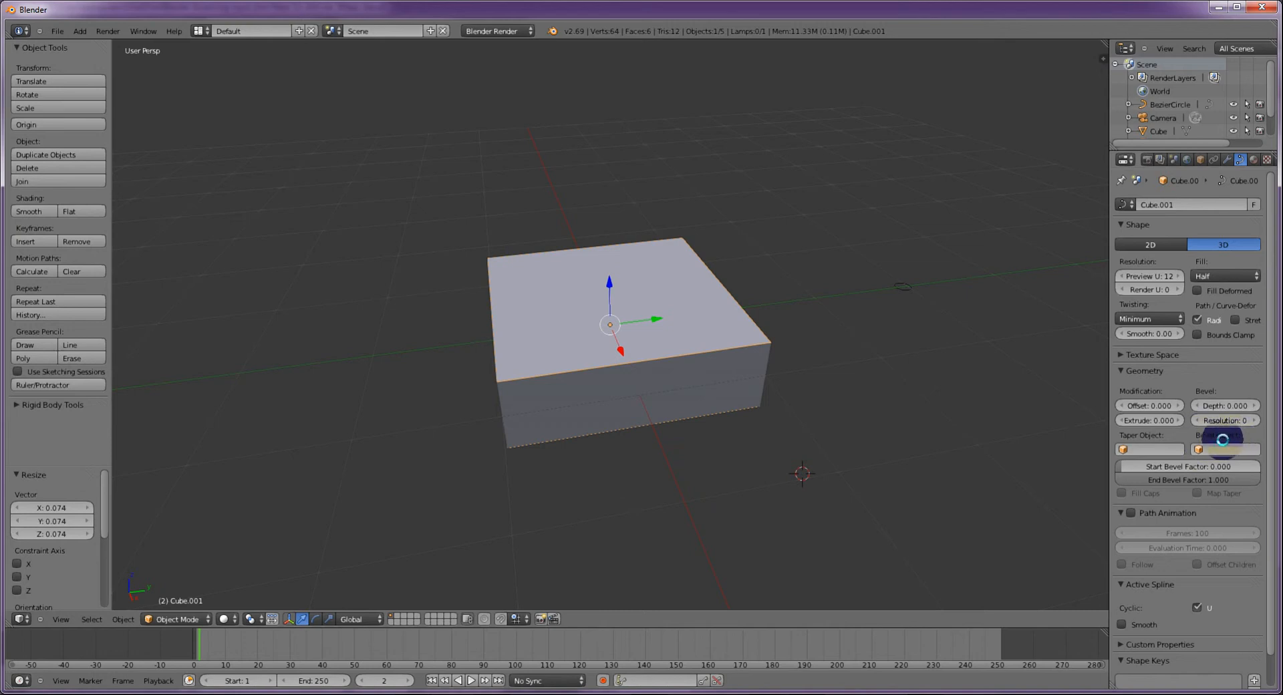
left_click(1226, 443)
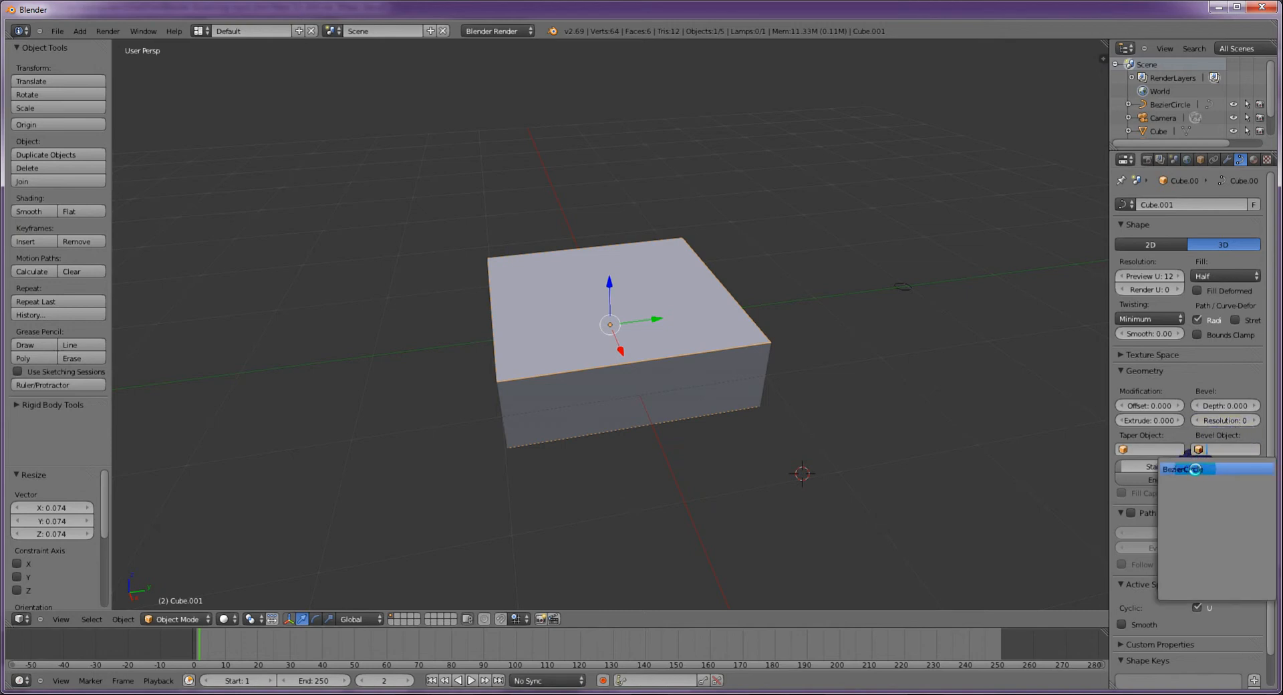
left_click(1195, 469)
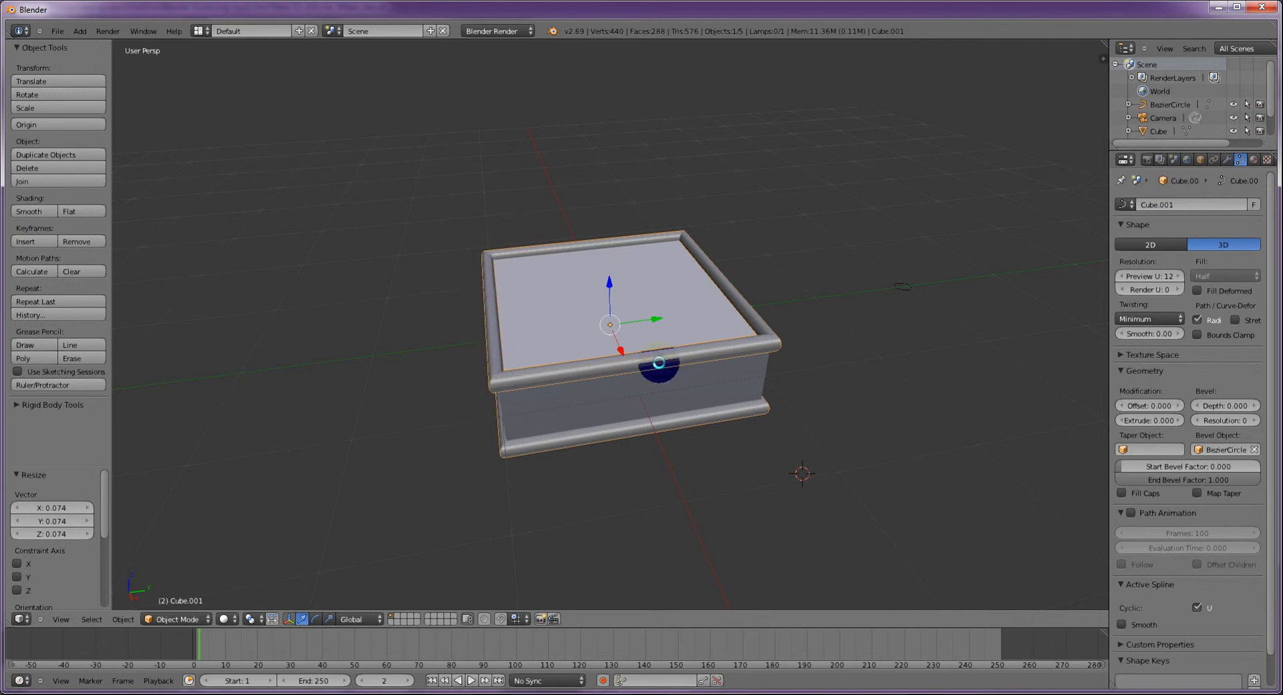
Thin the piping by scaling the Bezier circle by about 0.508, and reselect the beveled curve around the box.
middle_click_drag(836, 287, 807, 269)
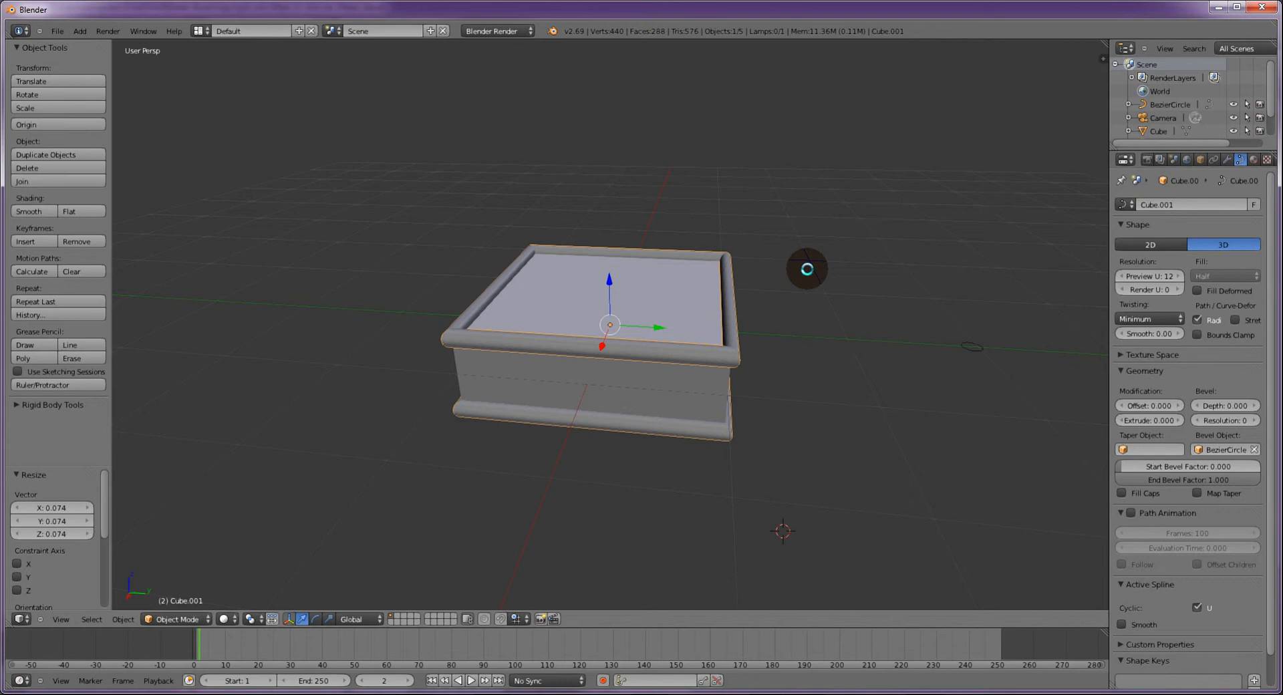
right_click(973, 346)
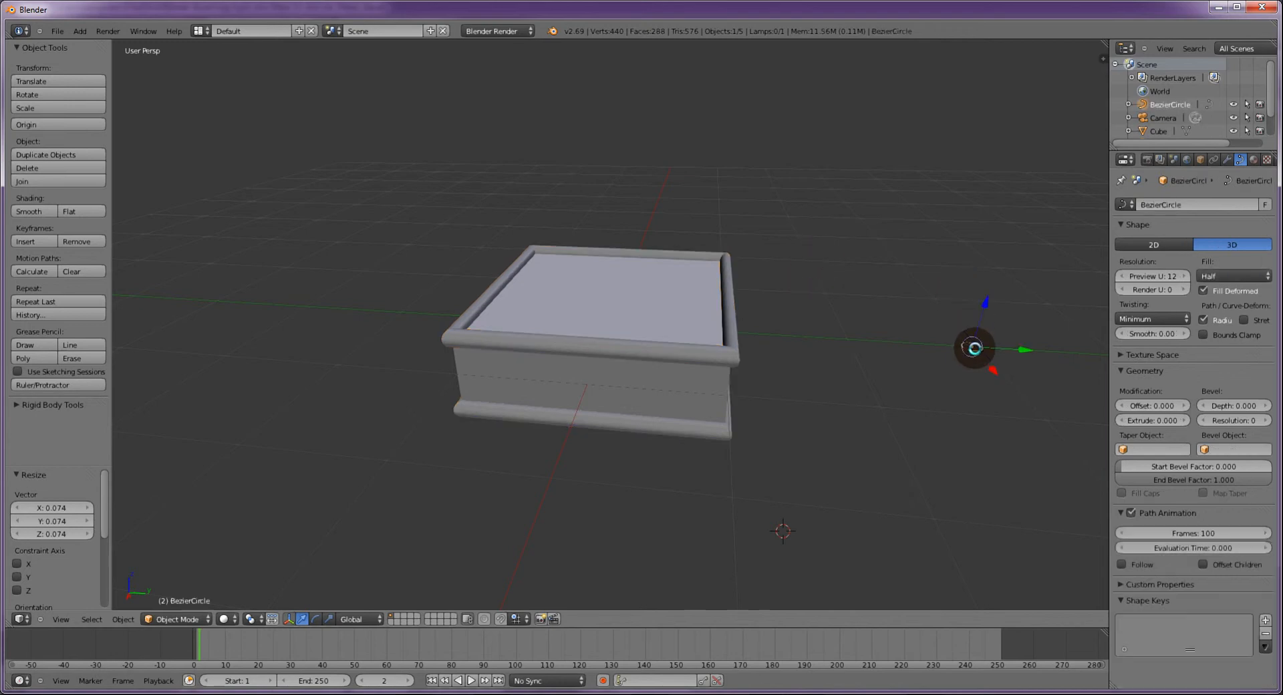
key("s")
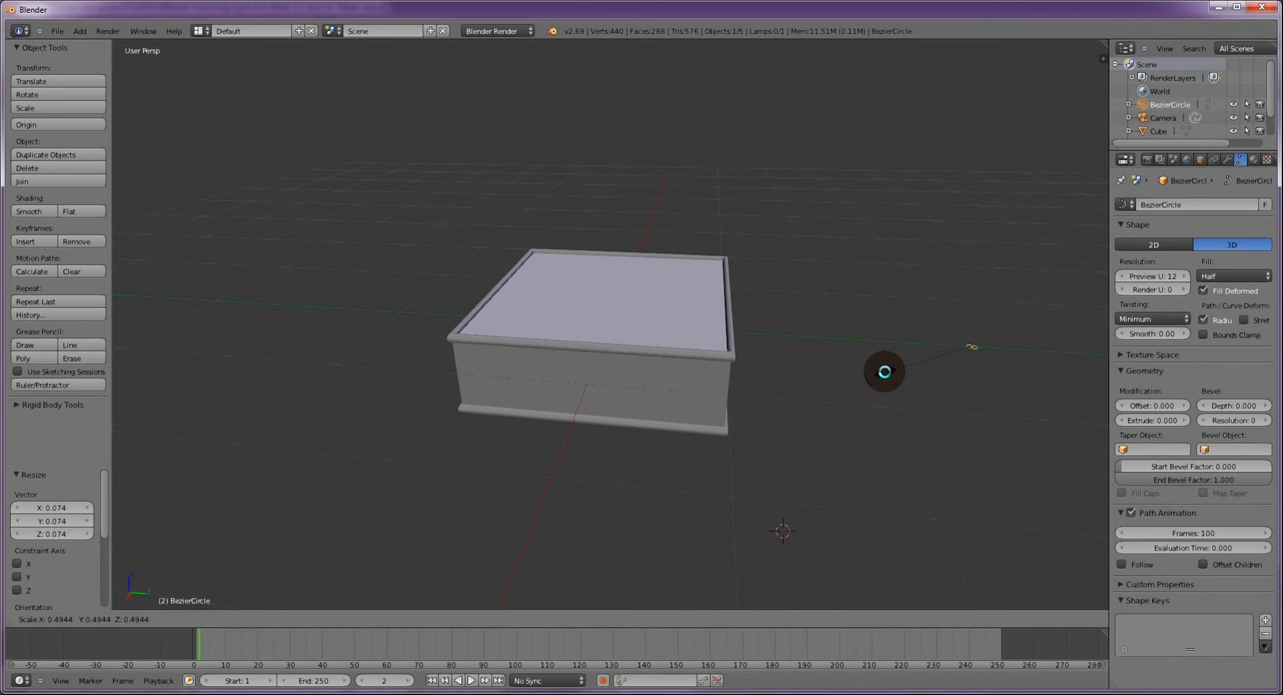
left_click(882, 372)
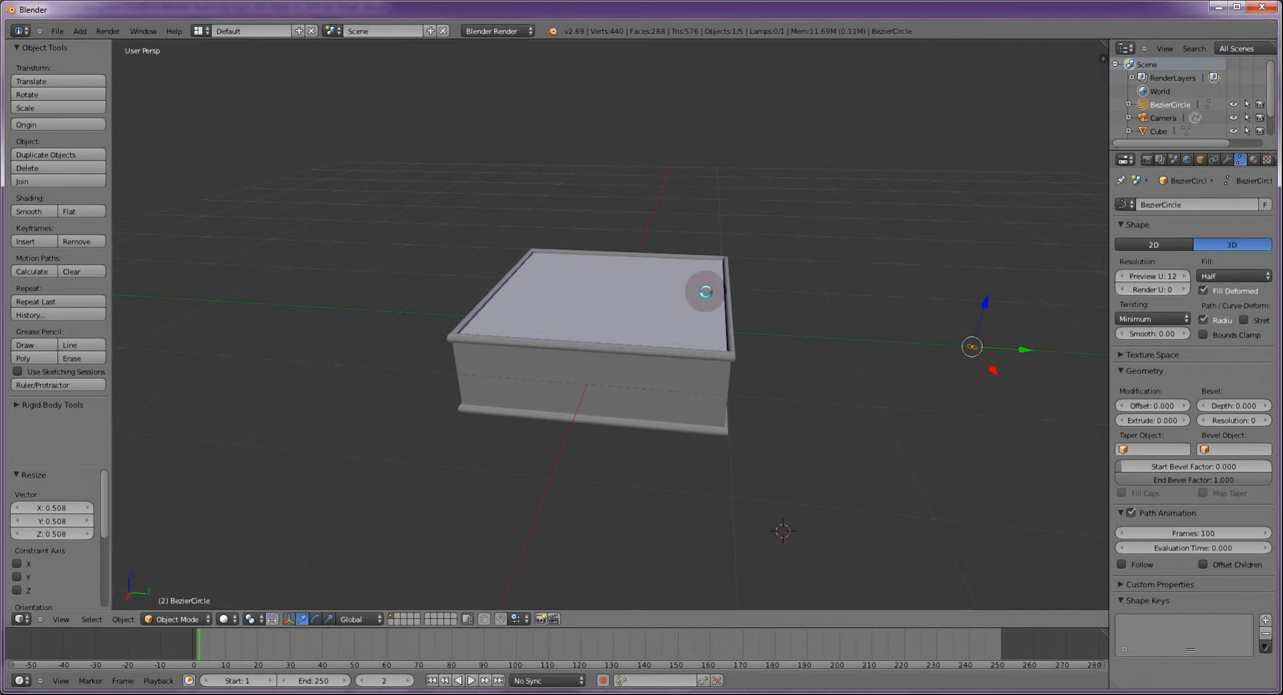
right_click(684, 350)
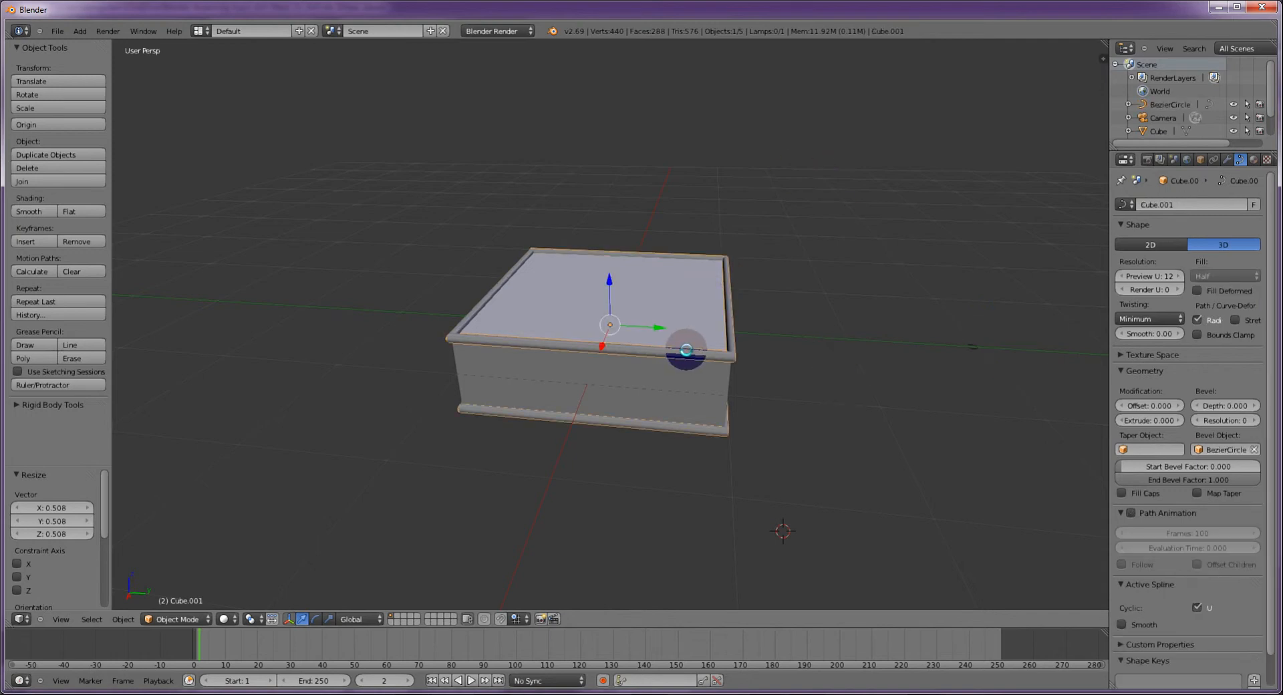
Set the preview U resolution of the beveled curve around the box to 4.
scroll(724, 367, "up", 6)
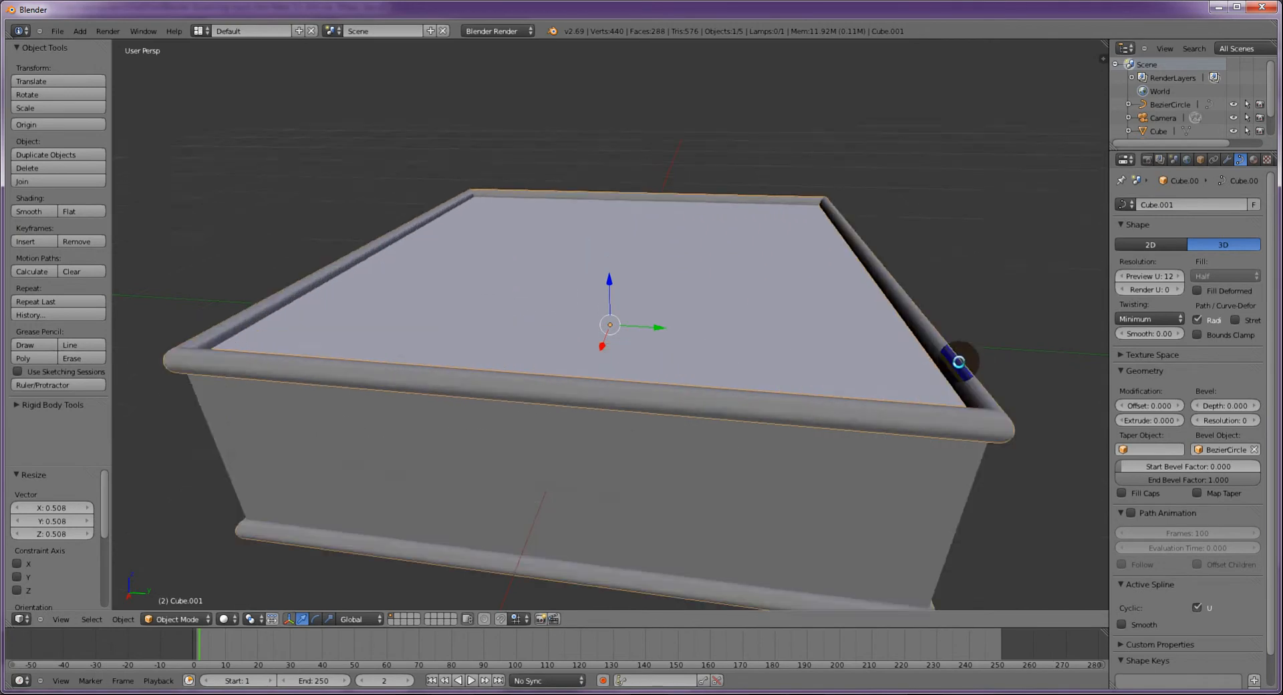
middle_click_drag(958, 362, 927, 349)
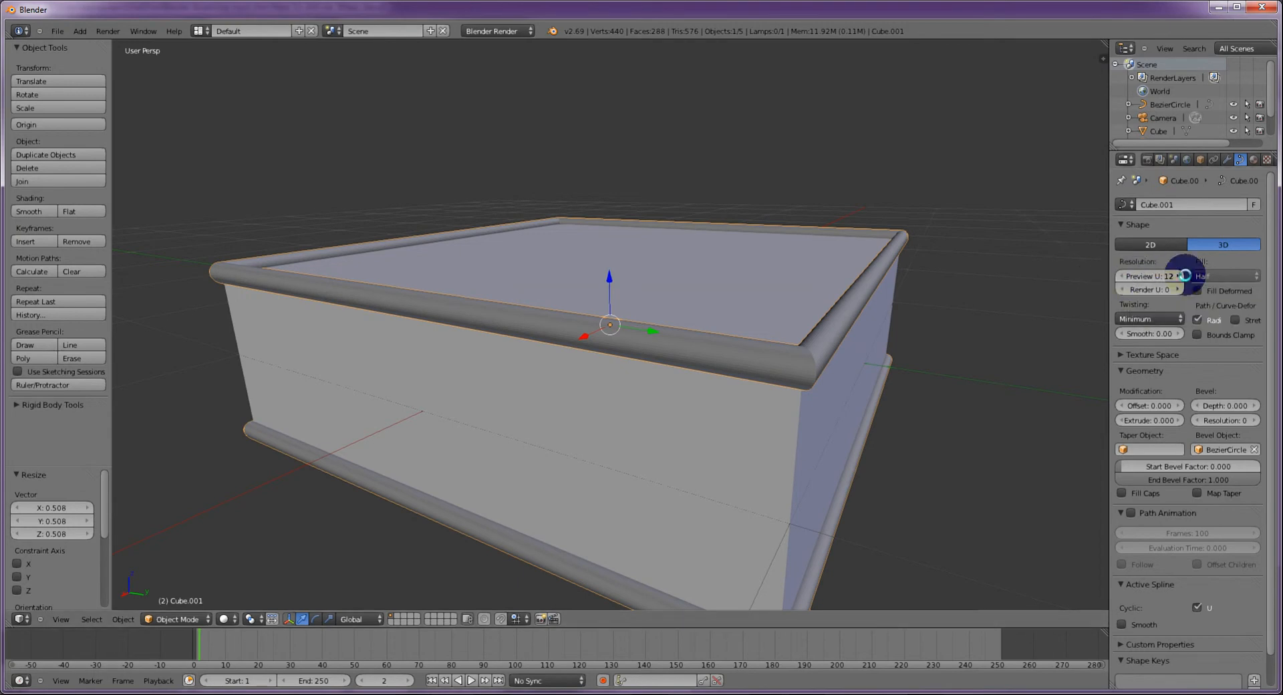
left_click_drag(1163, 274, 1138, 275)
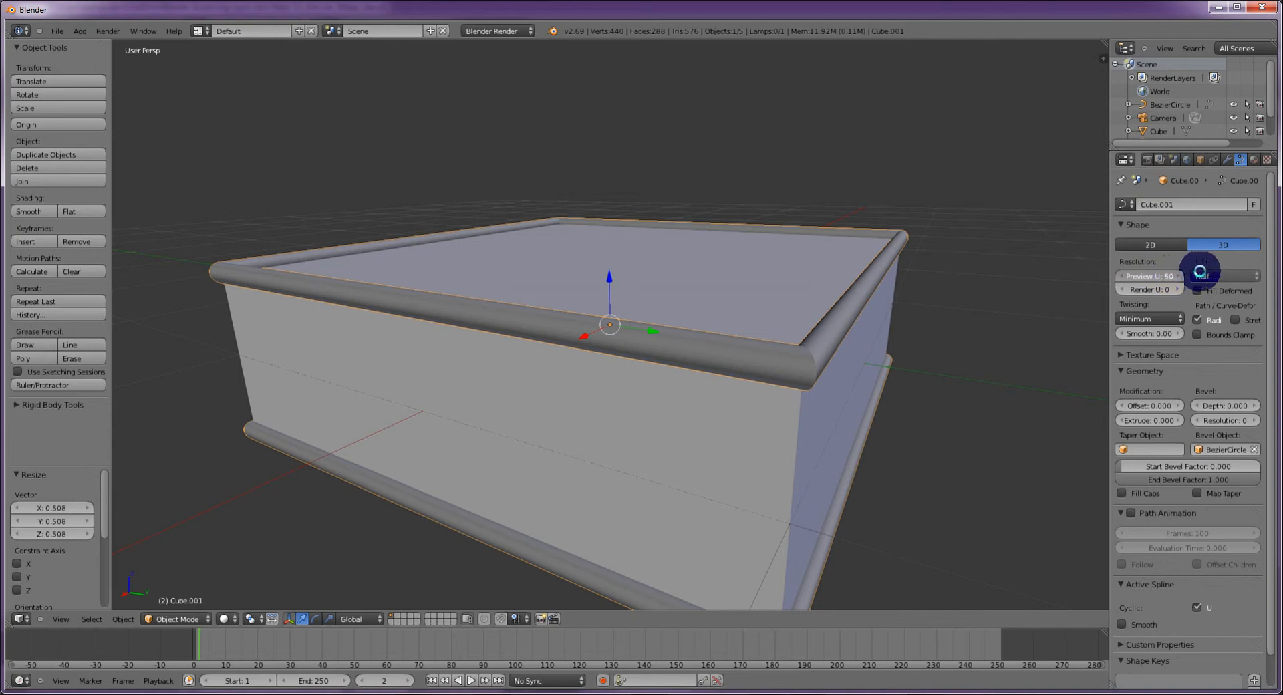
right_click(869, 264)
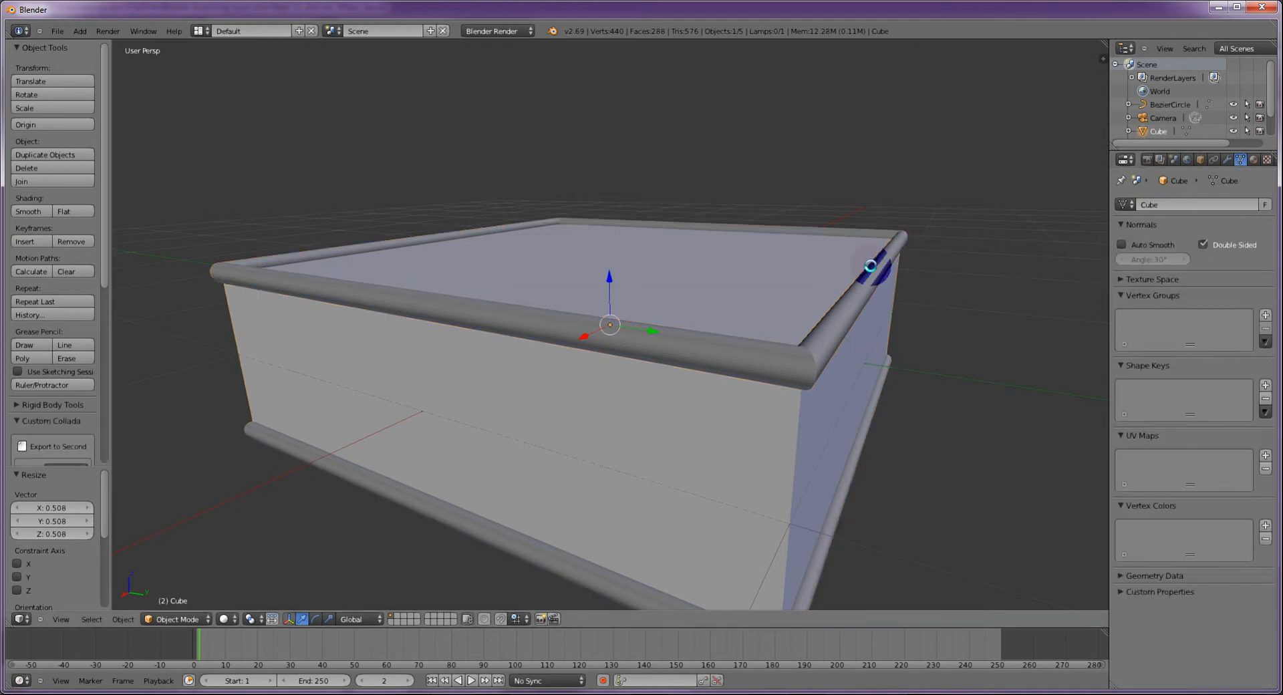
right_click(875, 266)
left_click_drag(1171, 274, 1220, 272)
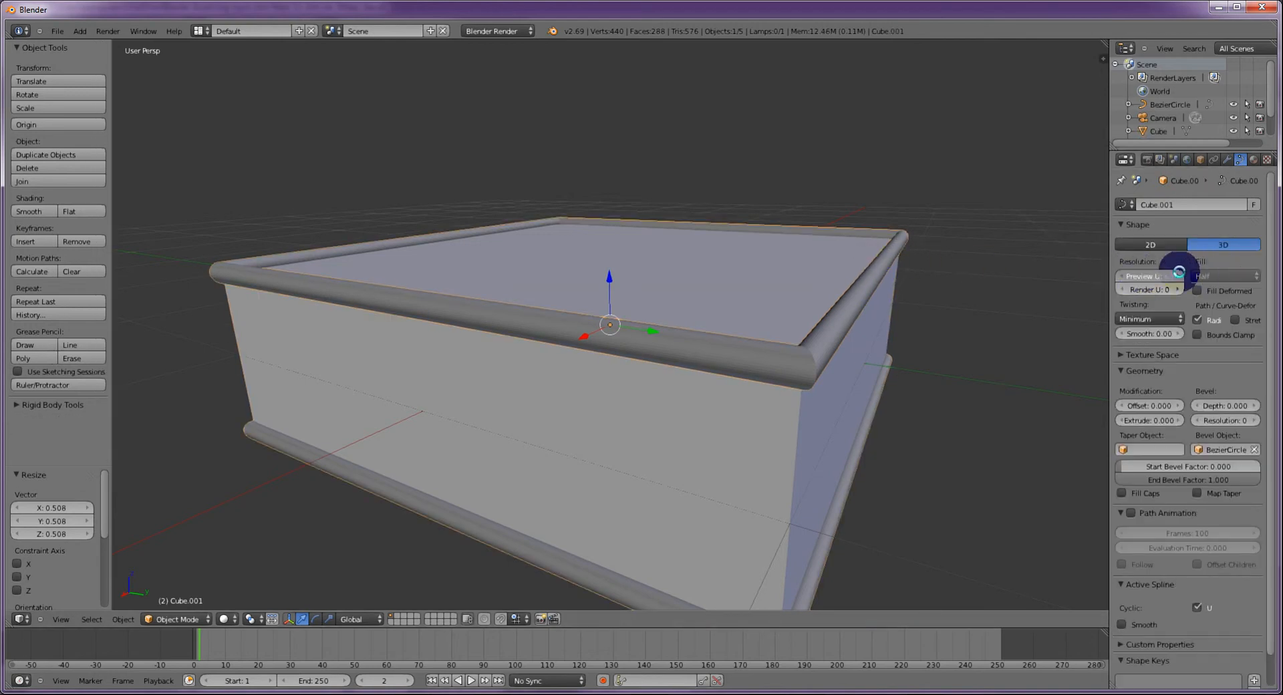
scroll(944, 286, "down", 4)
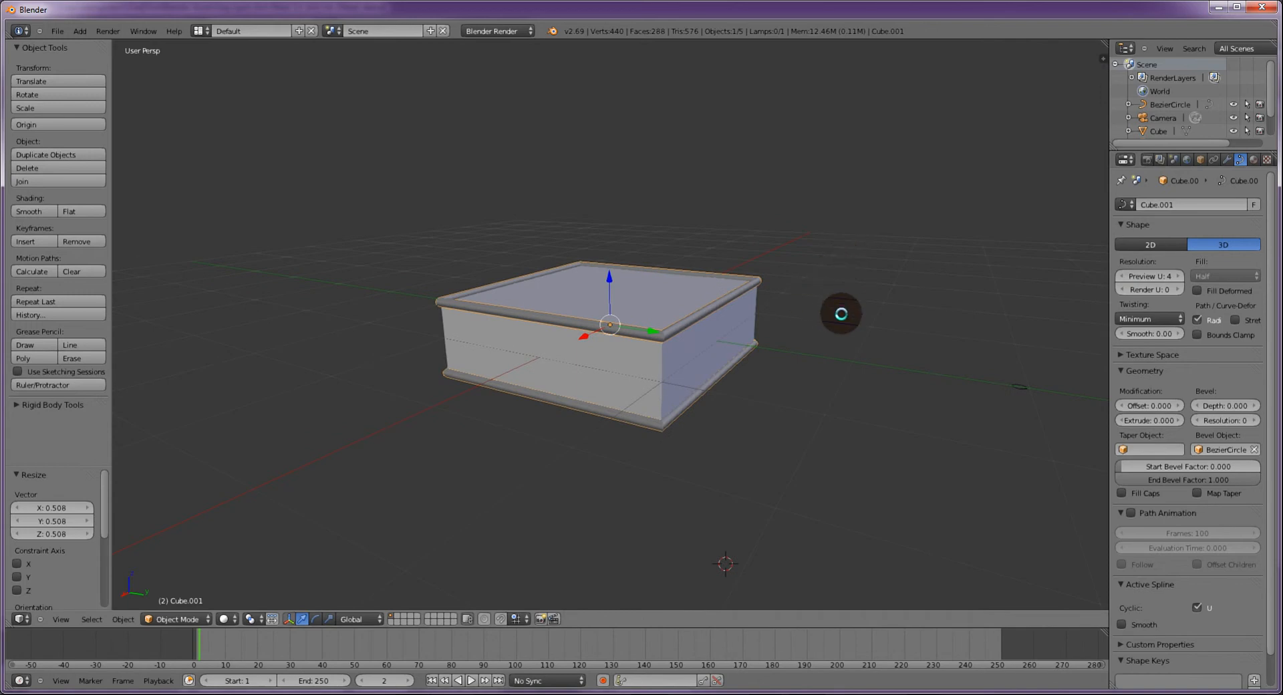
key("Tab")
scroll(848, 315, "up", 3)
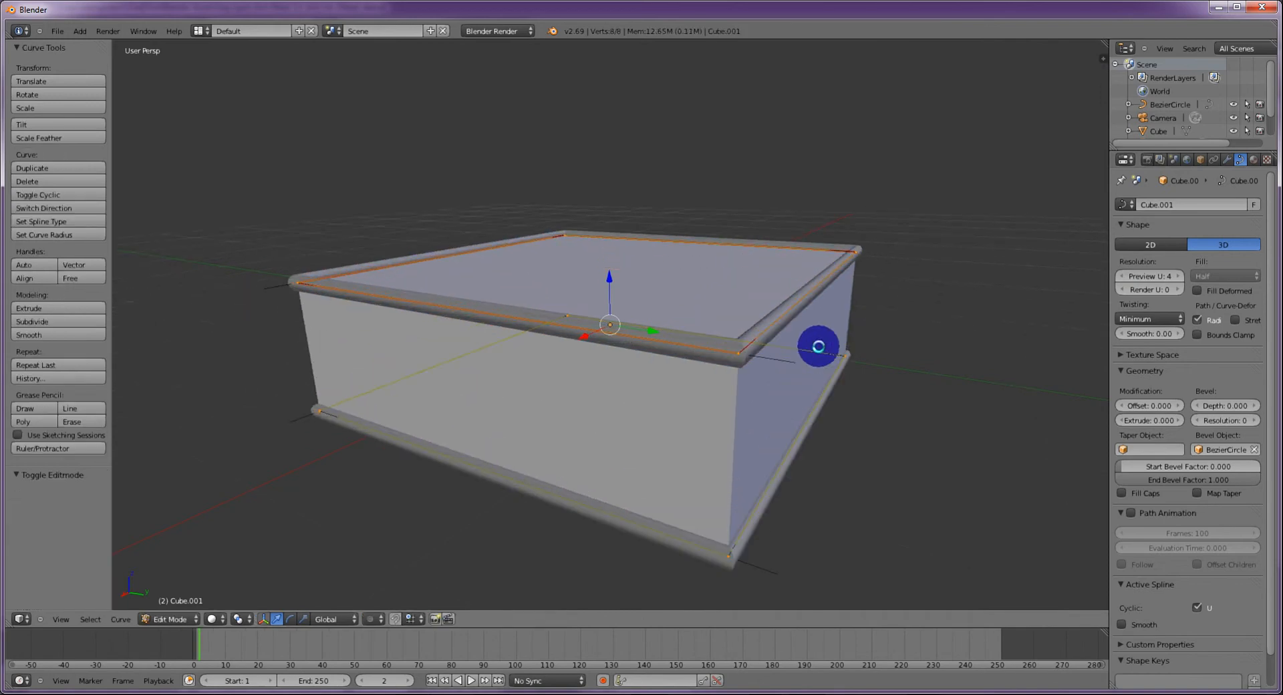
key("Tab")
right_click(809, 291)
right_click(808, 291)
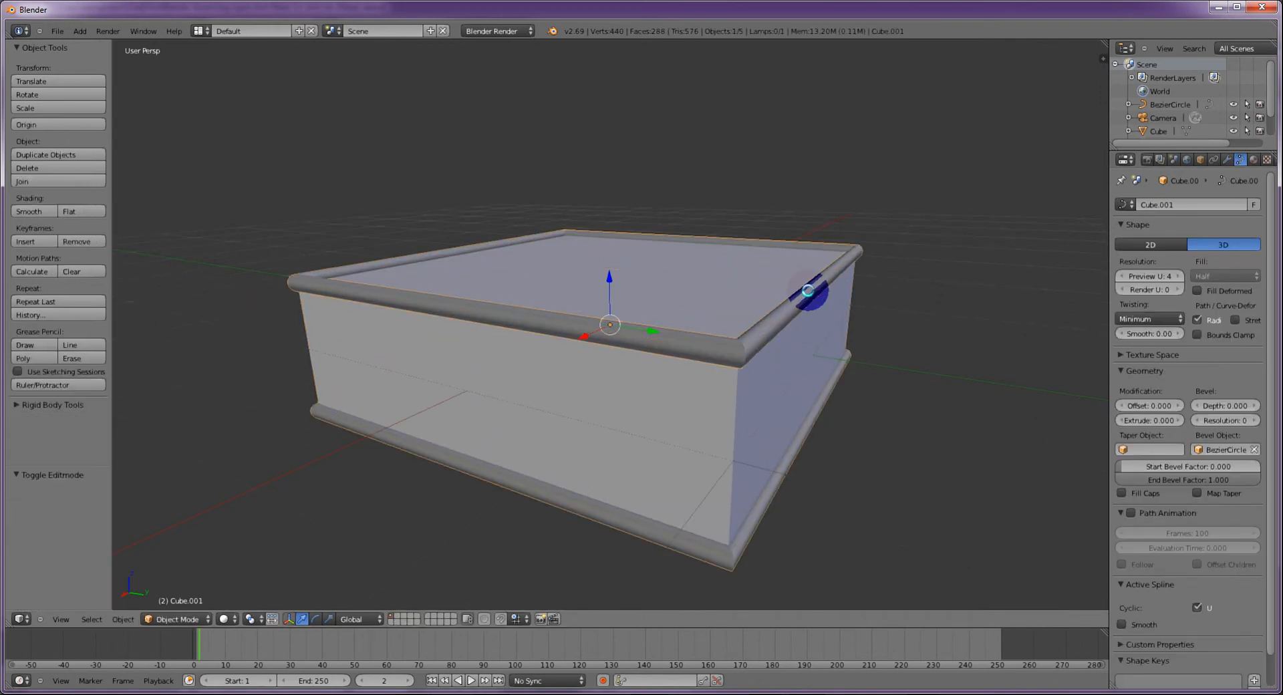
scroll(836, 299, "down", 4)
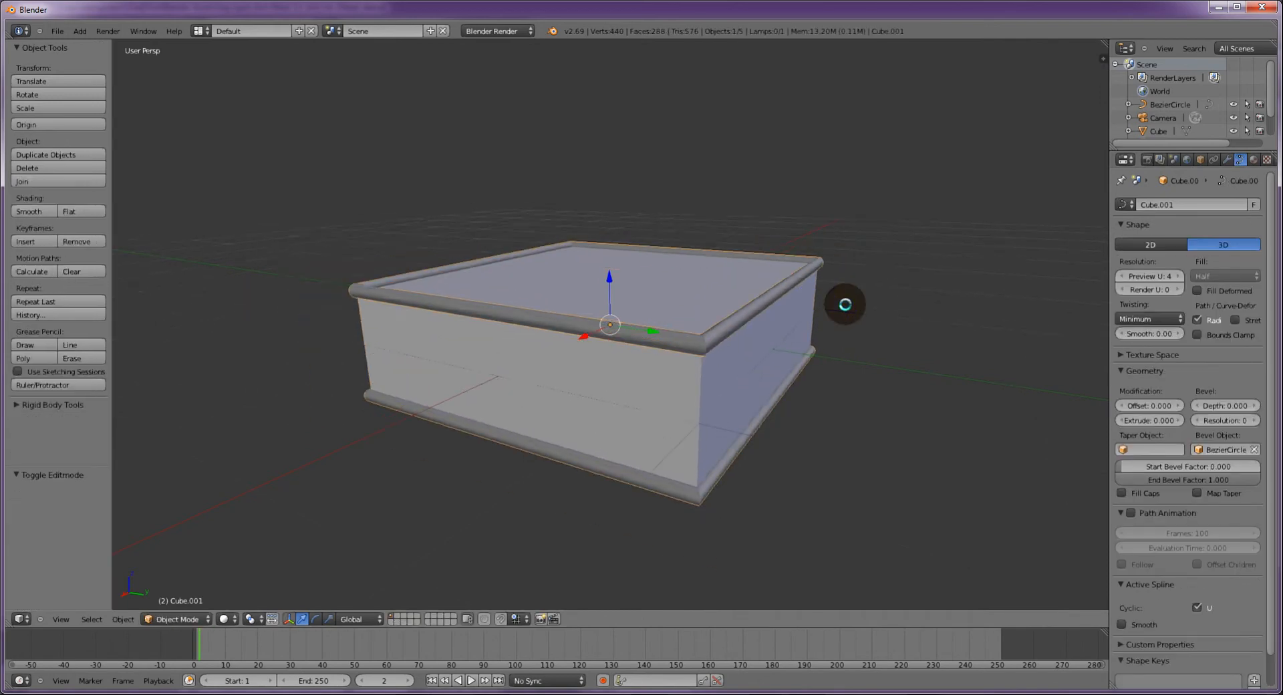
Select the Bezier circle used as the bevel profile and set its preview U resolution to 2.
right_click(1020, 384)
left_click_drag(1153, 277, 1176, 278)
scroll(811, 292, "up", 2)
scroll(768, 292, "up", 3)
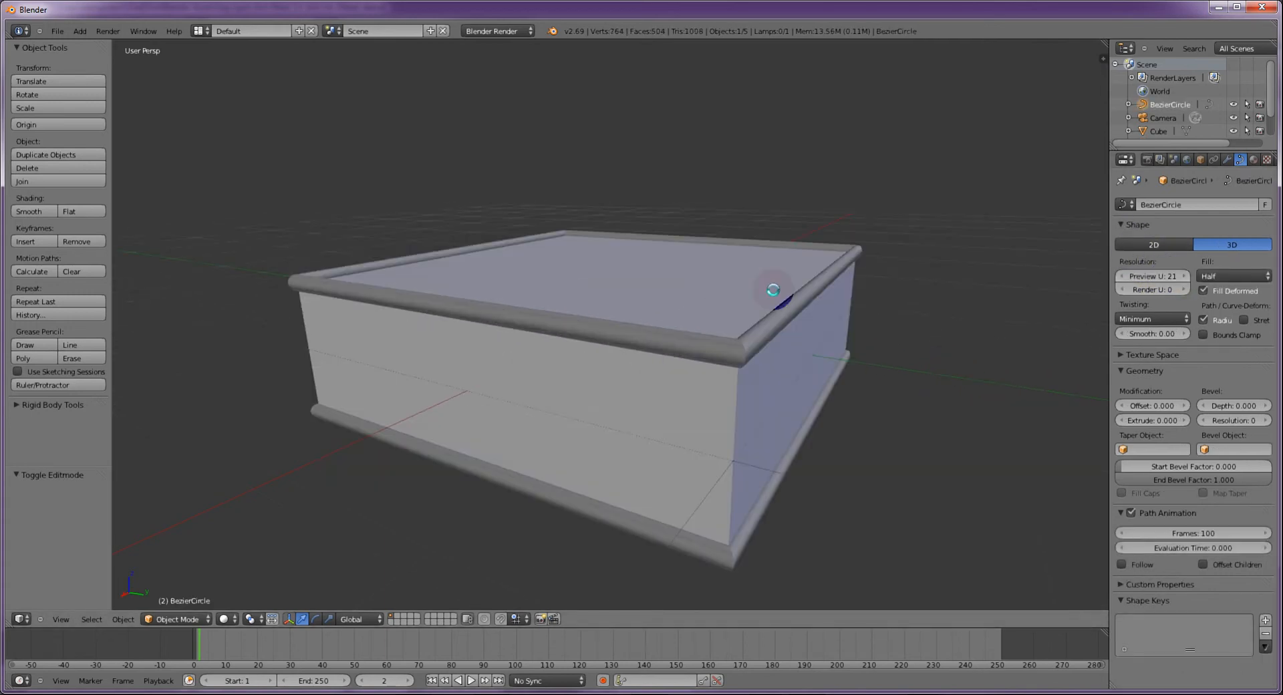
left_click_drag(1169, 273, 1134, 276)
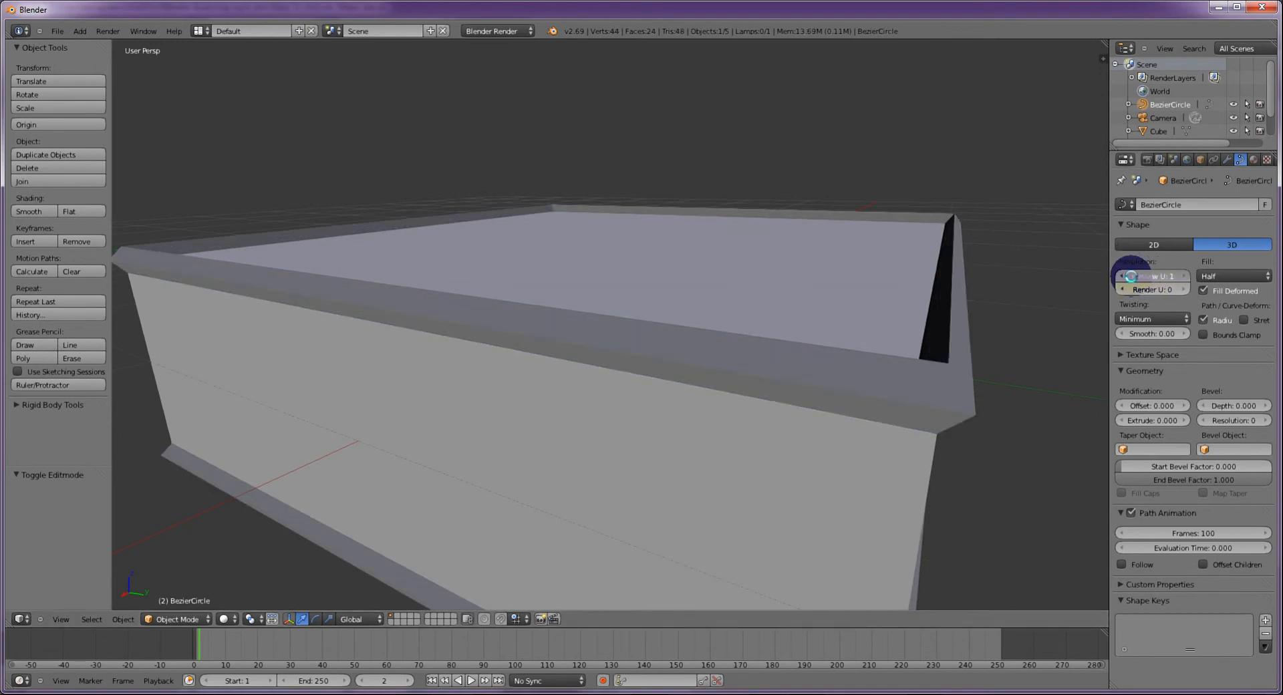
mouse_move(968, 269)
middle_mouse_down()
mouse_move(953, 263)
mouse_move(985, 282)
mouse_move(977, 266)
mouse_move(943, 261)
mouse_move(955, 273)
middle_mouse_up()
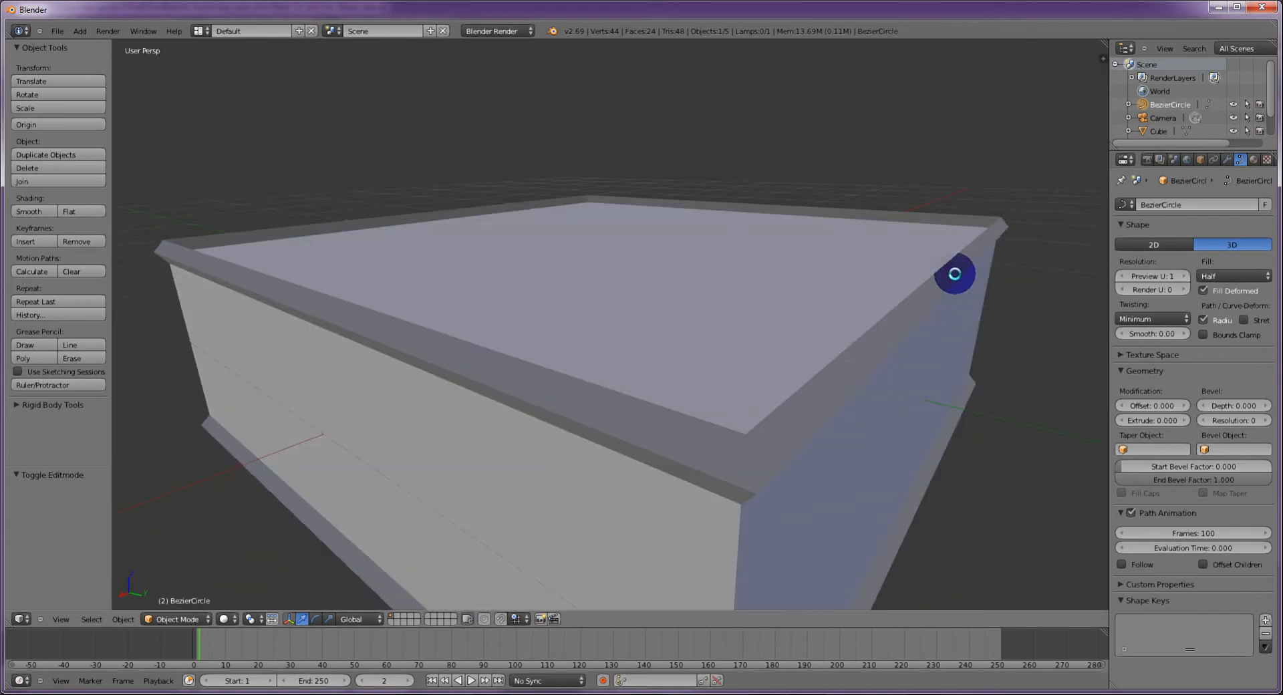
left_click_drag(1134, 274, 1119, 274)
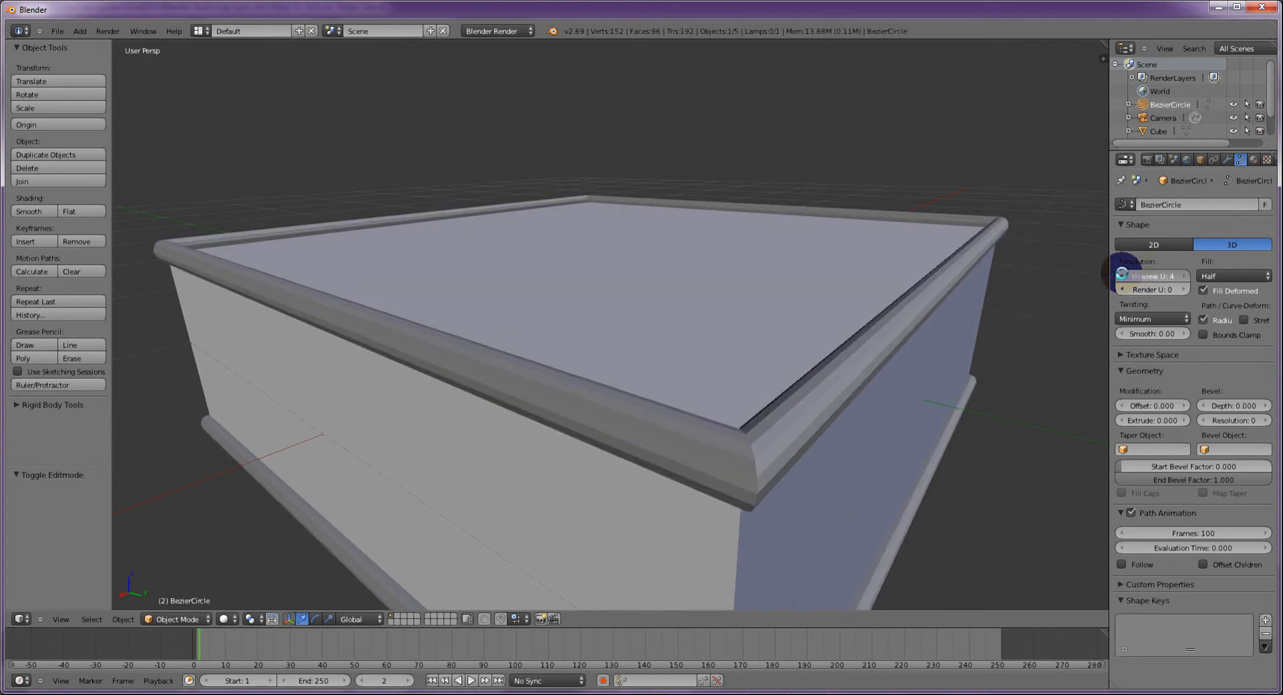
left_click(1122, 274)
left_click(1123, 274)
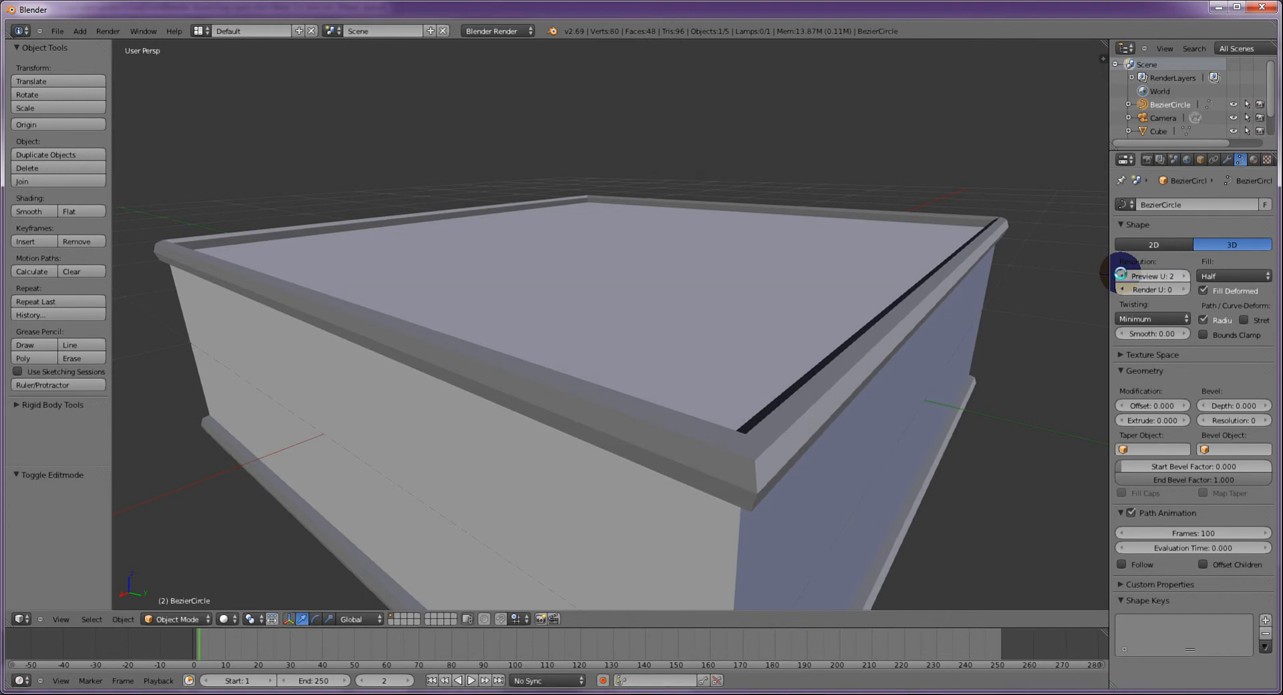
Convert the beveled piping curve around the box into a mesh.
scroll(980, 404, "down", 2)
middle_click_drag(989, 408, 1058, 411)
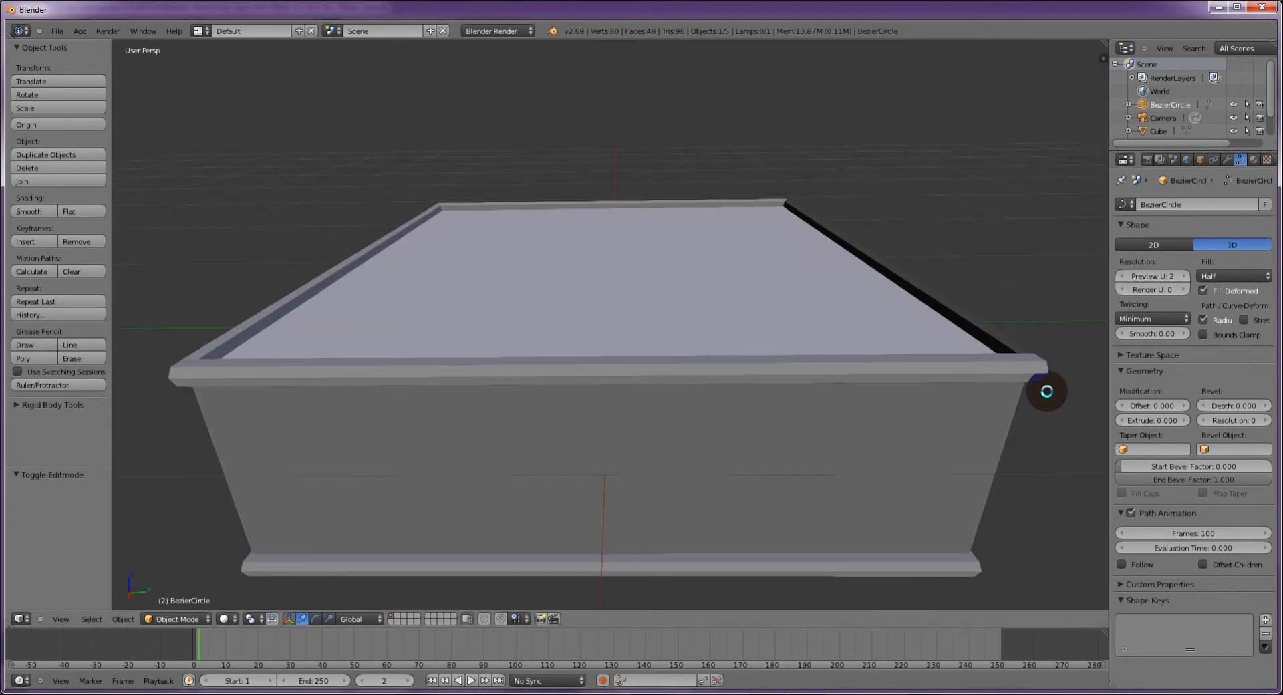
scroll(1046, 381, "down", 7)
scroll(1046, 384, "up", 4)
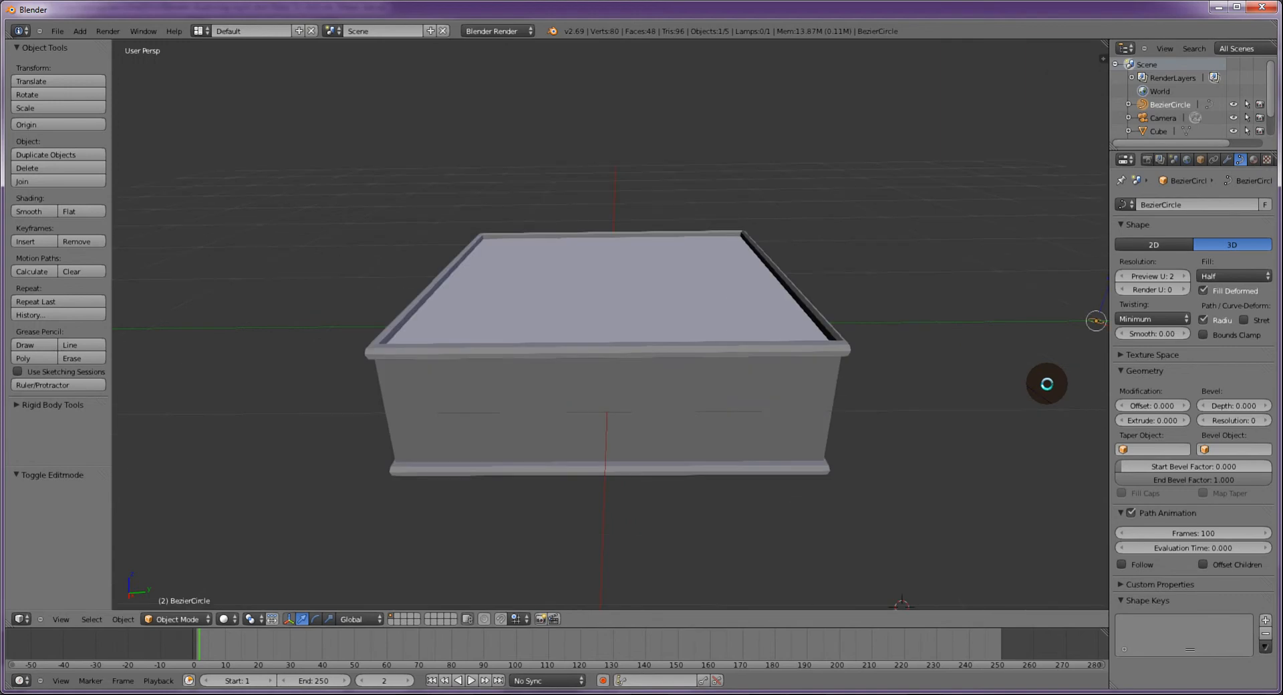
right_click(789, 348)
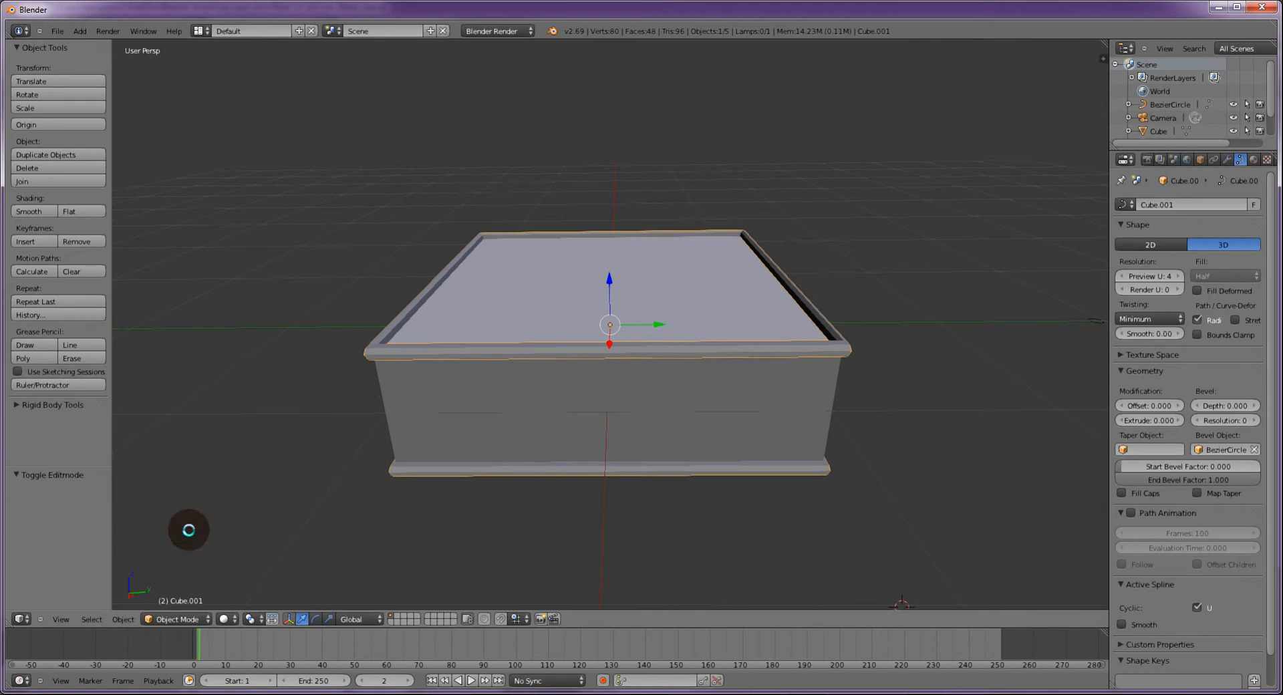
left_click(119, 620)
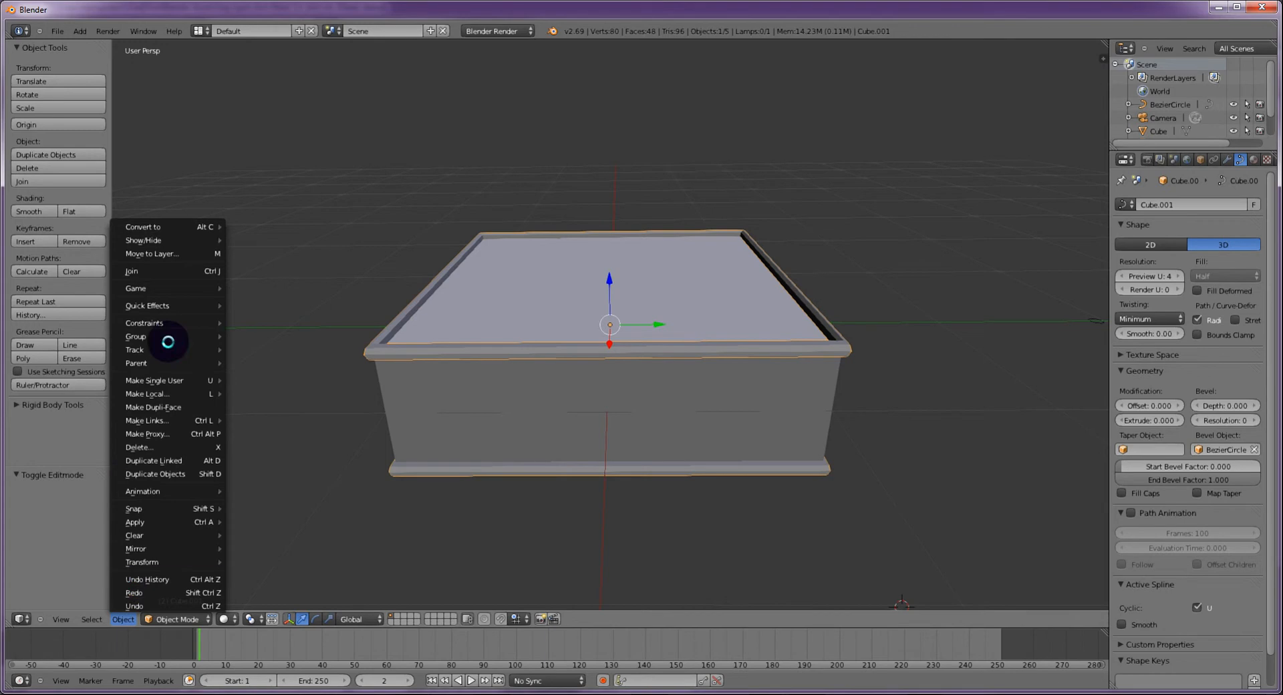
mouse_move(151, 226)
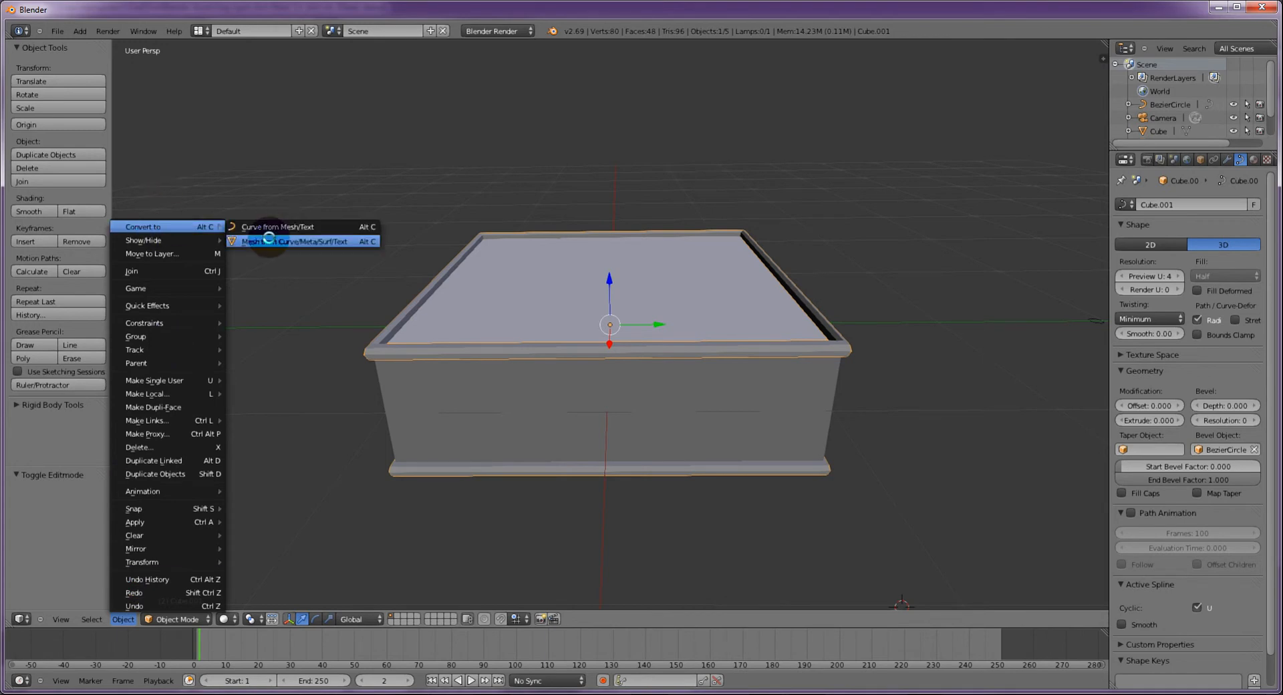
left_click(268, 240)
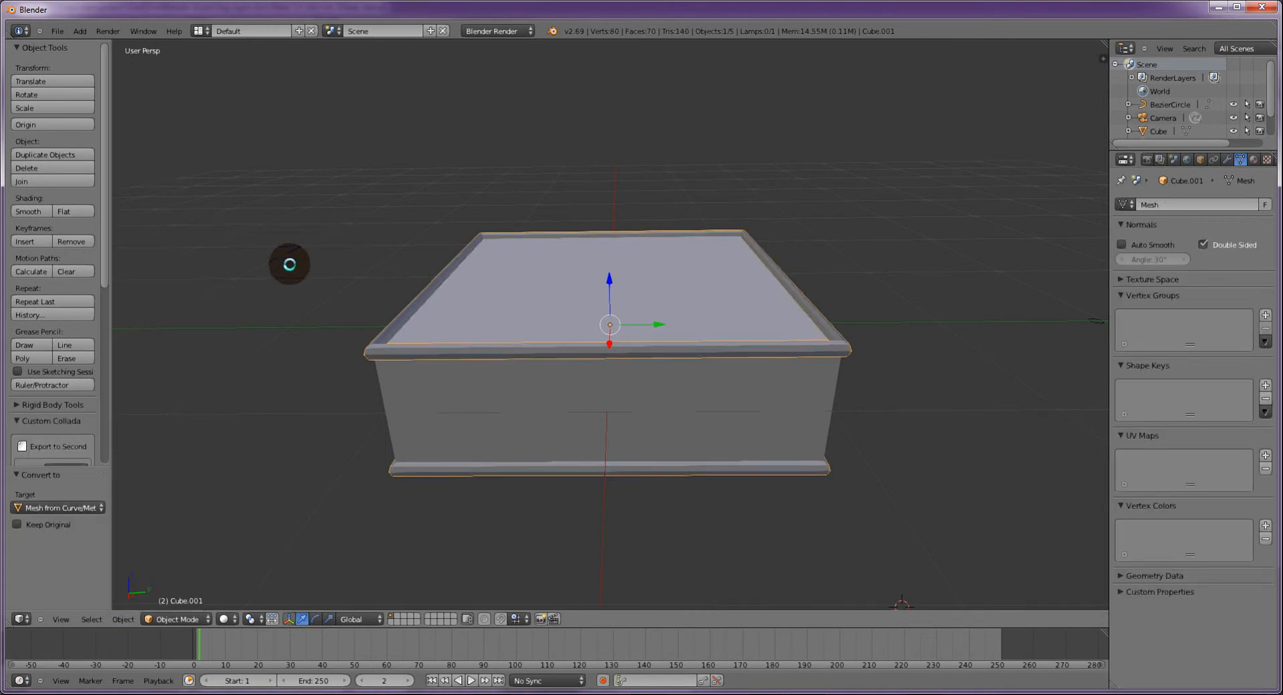
Examine the converted piping's mesh in Edit Mode, selecting and deselecting all of its geometry, and return to Object Mode.
key("Tab")
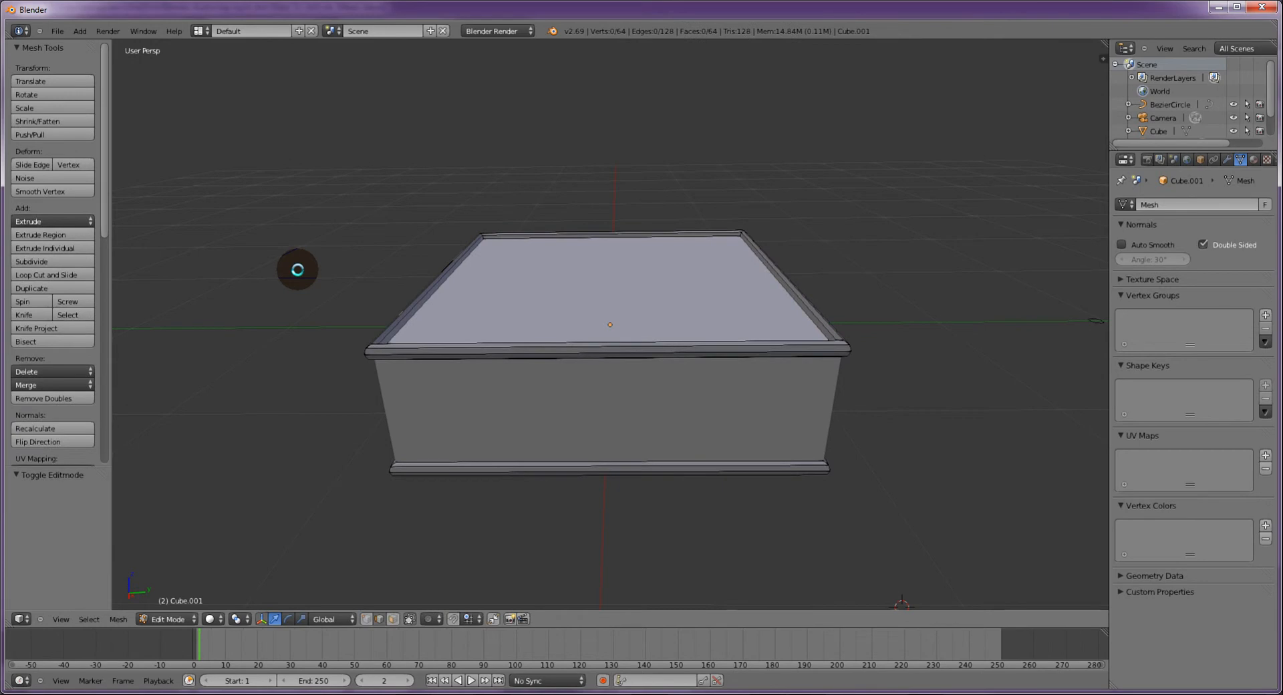
key("a")
key("a")
key("a")
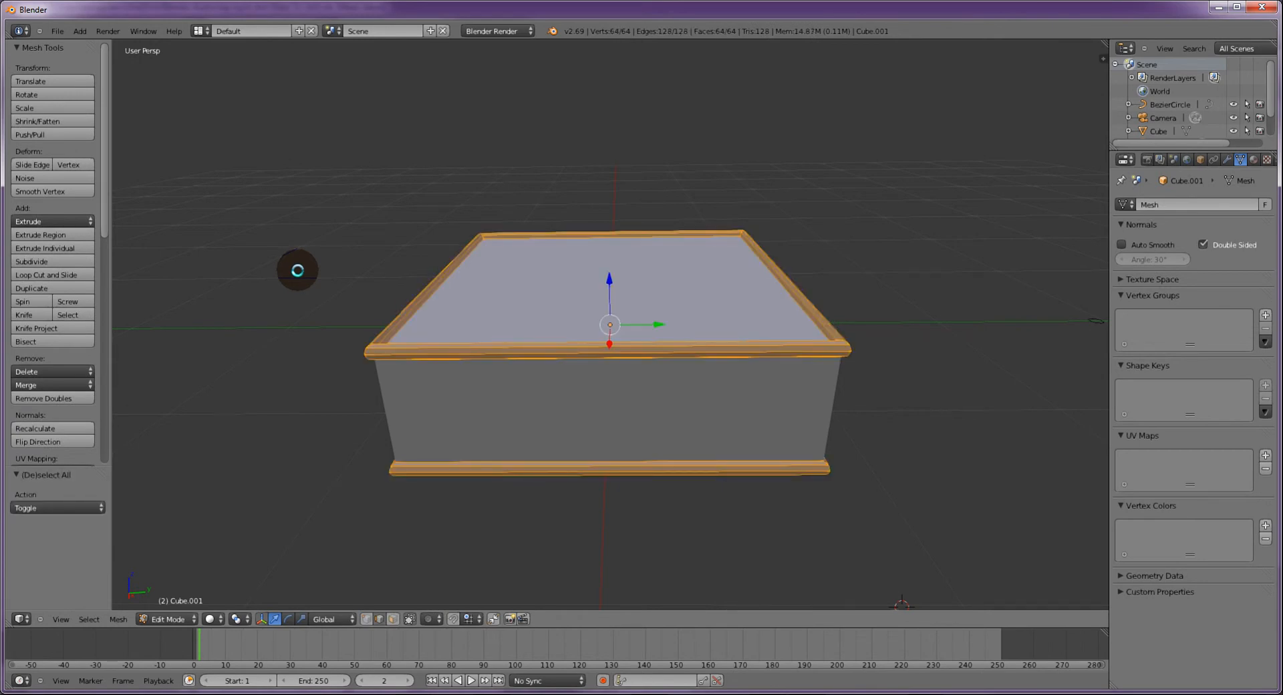
key("a")
key("a")
key("a")
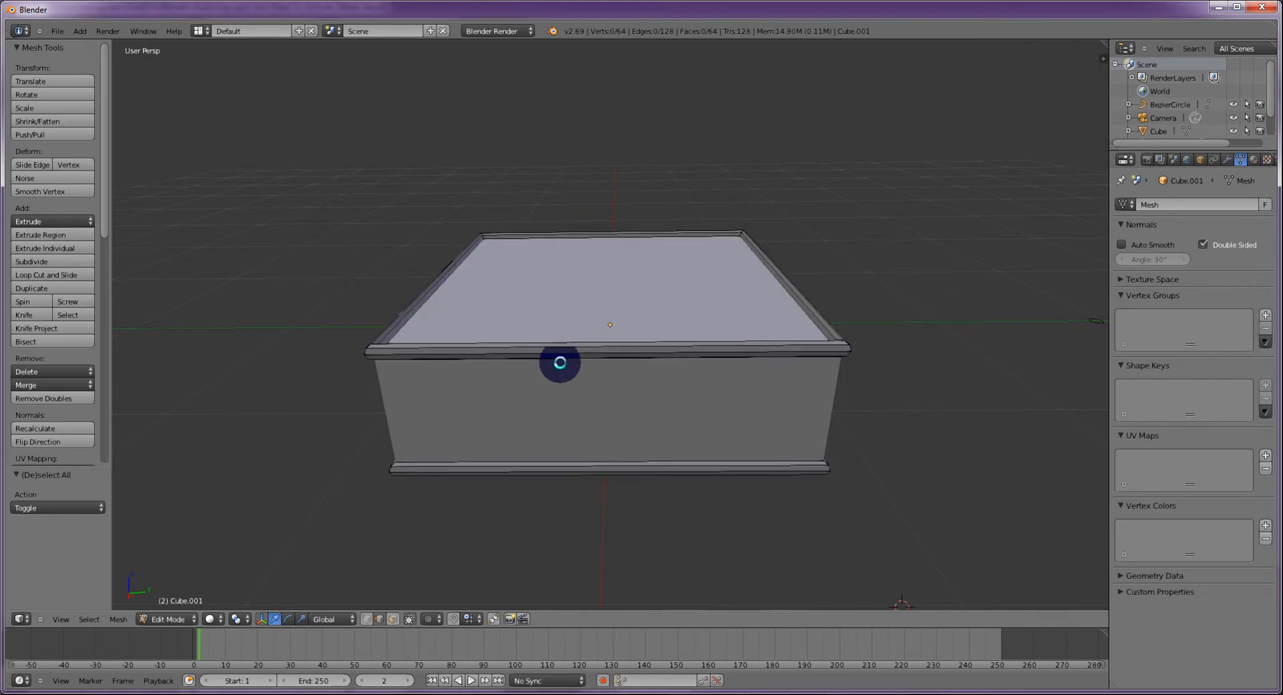
key("Tab")
Join the box and the piping mesh into a single object.
right_click(387, 376)
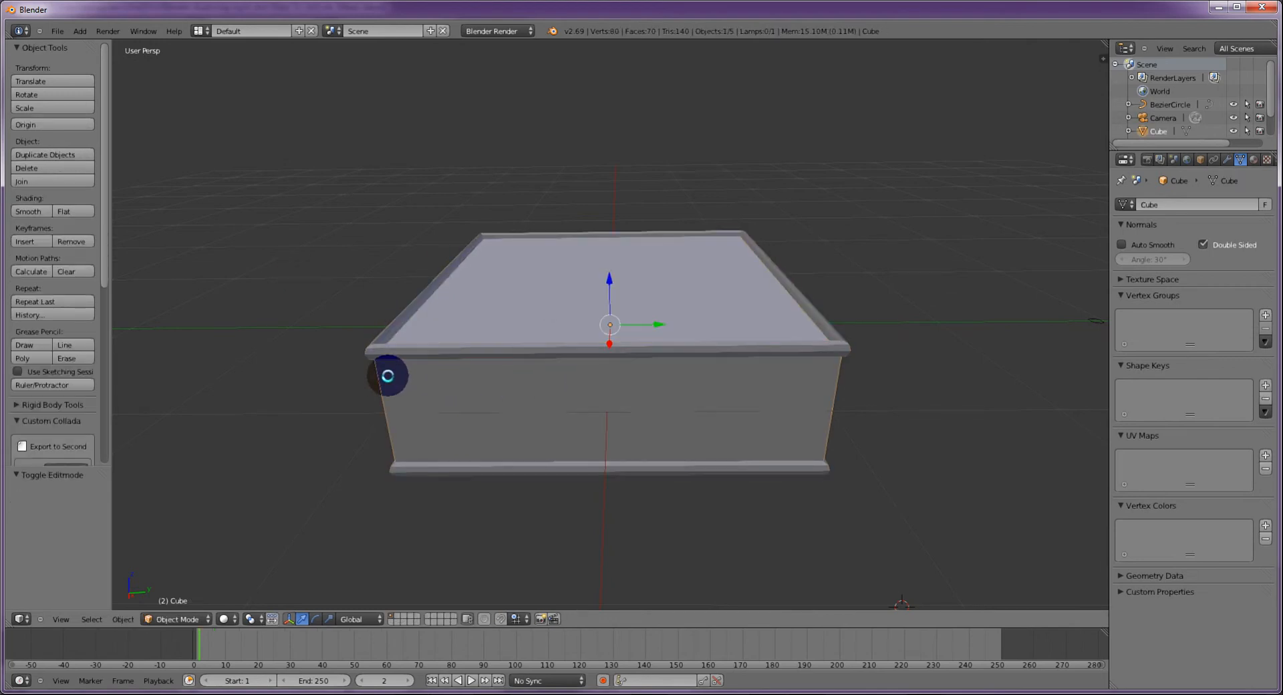
right_click(396, 349, "shift")
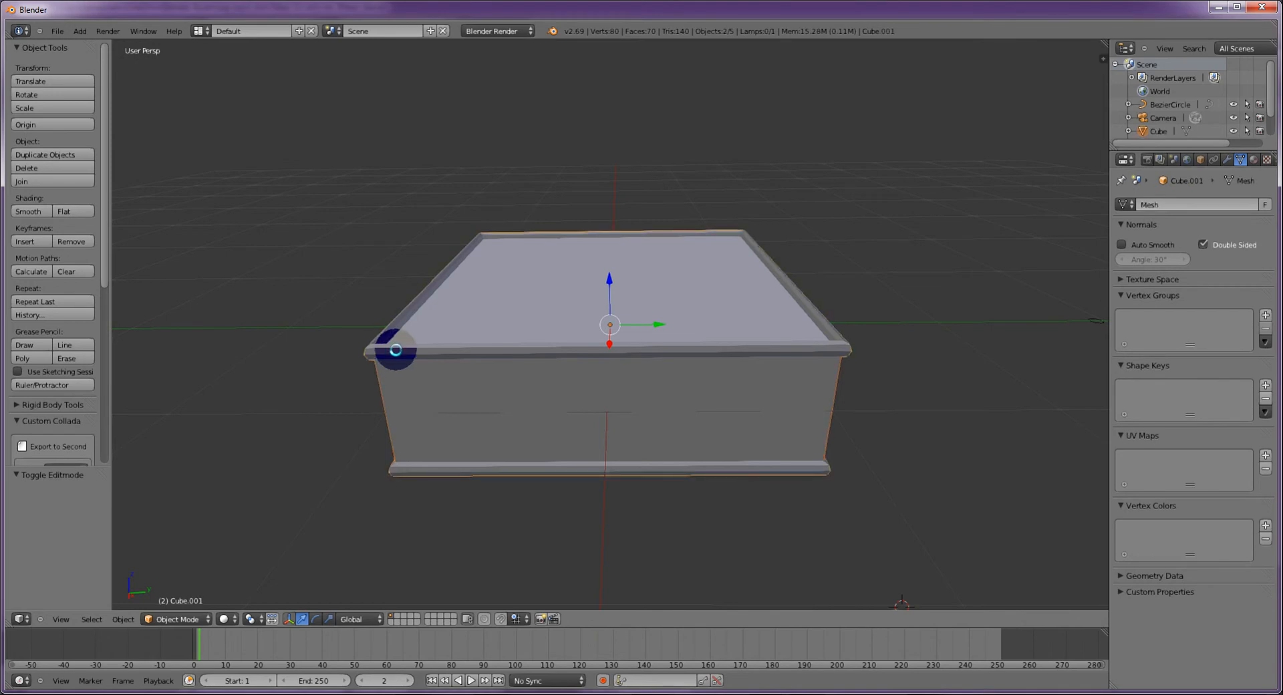
key("ctrl+j")
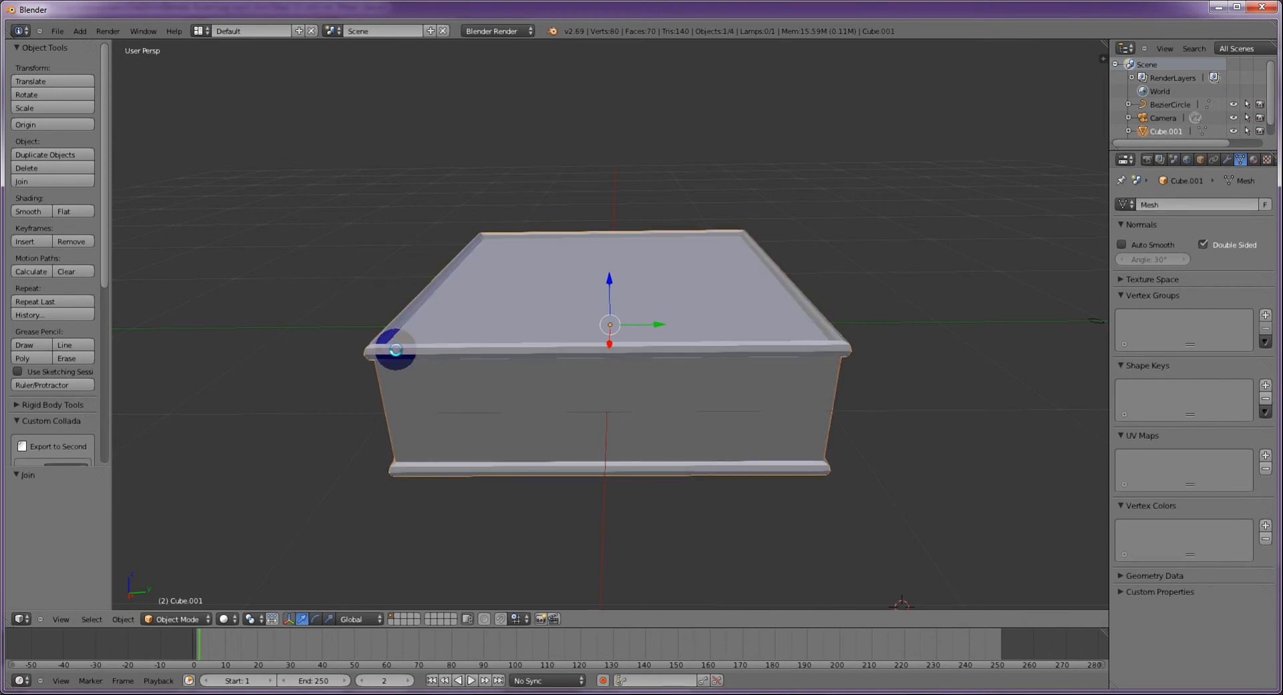
Select the entire joined mesh in Edit Mode and subdivide it twice with one cut each.
key("Tab")
key("a")
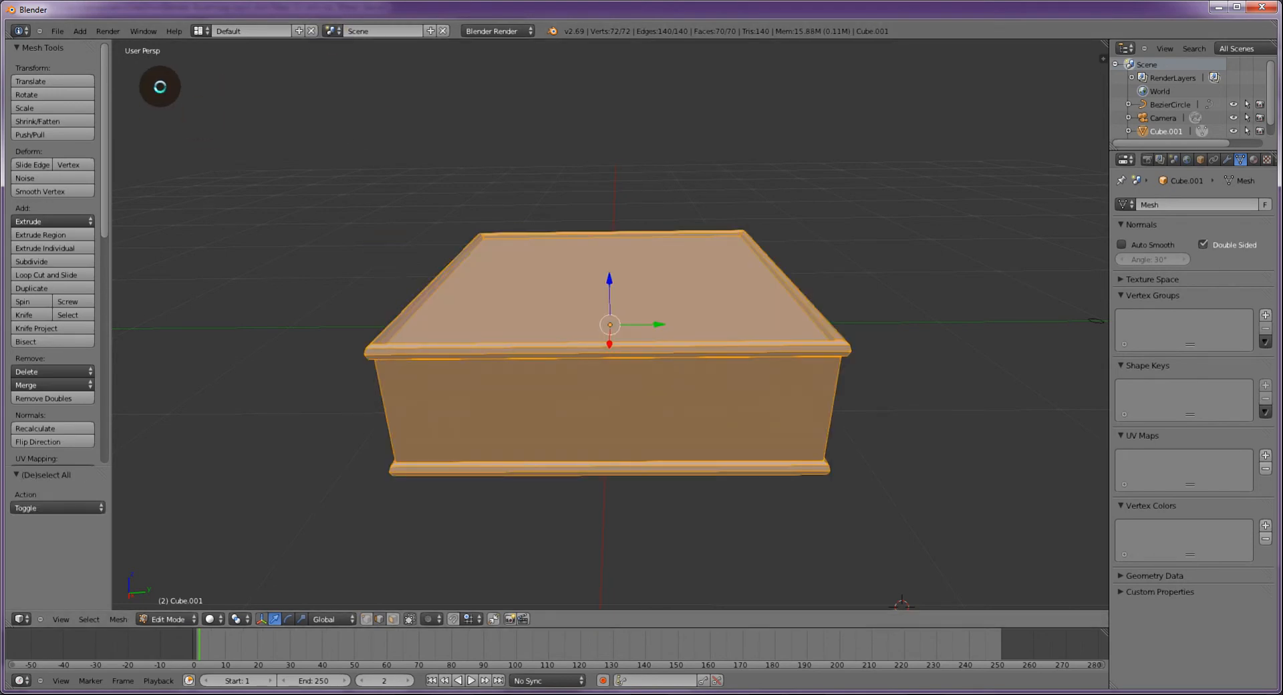
scroll(25, 279, "down", 2)
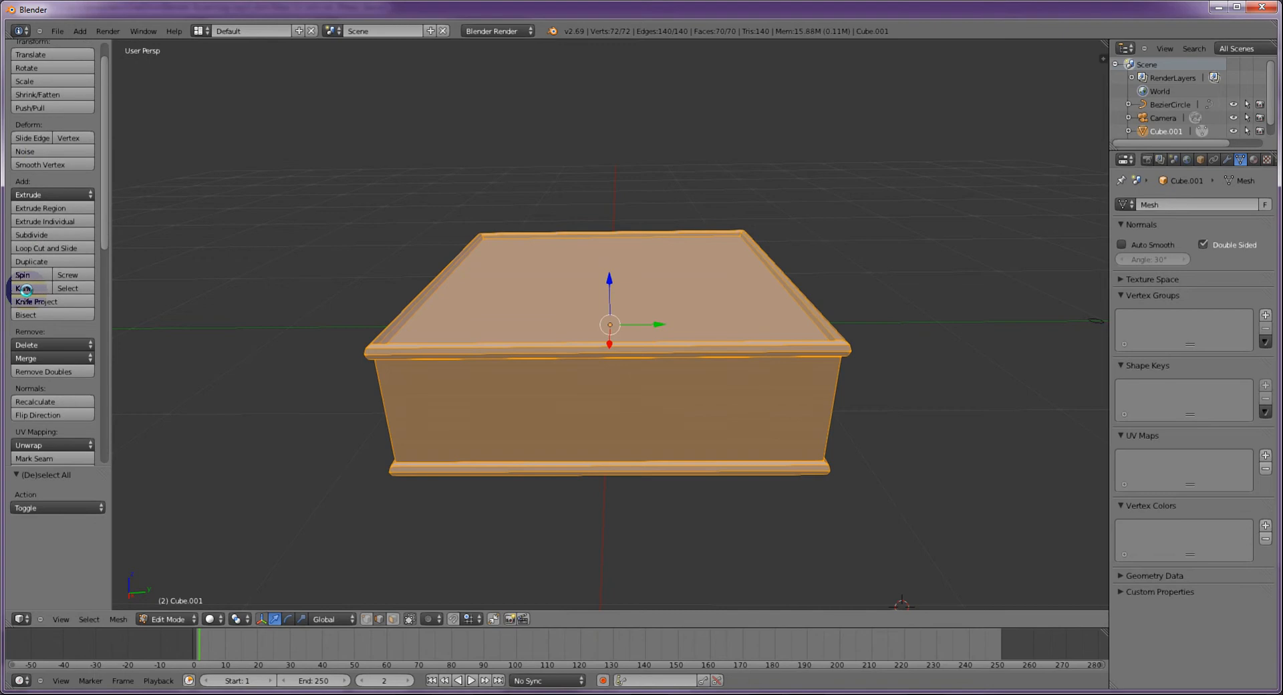
scroll(30, 284, "down", 5)
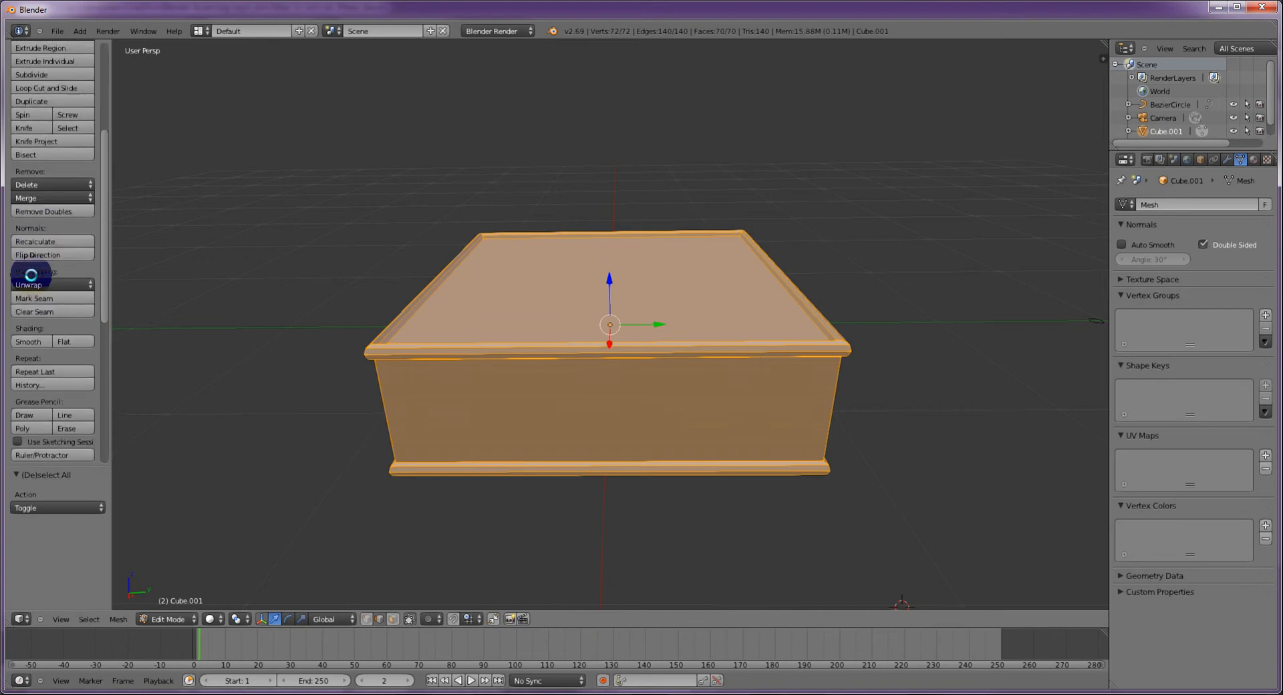
scroll(30, 275, "down", 2)
scroll(32, 257, "up", 3)
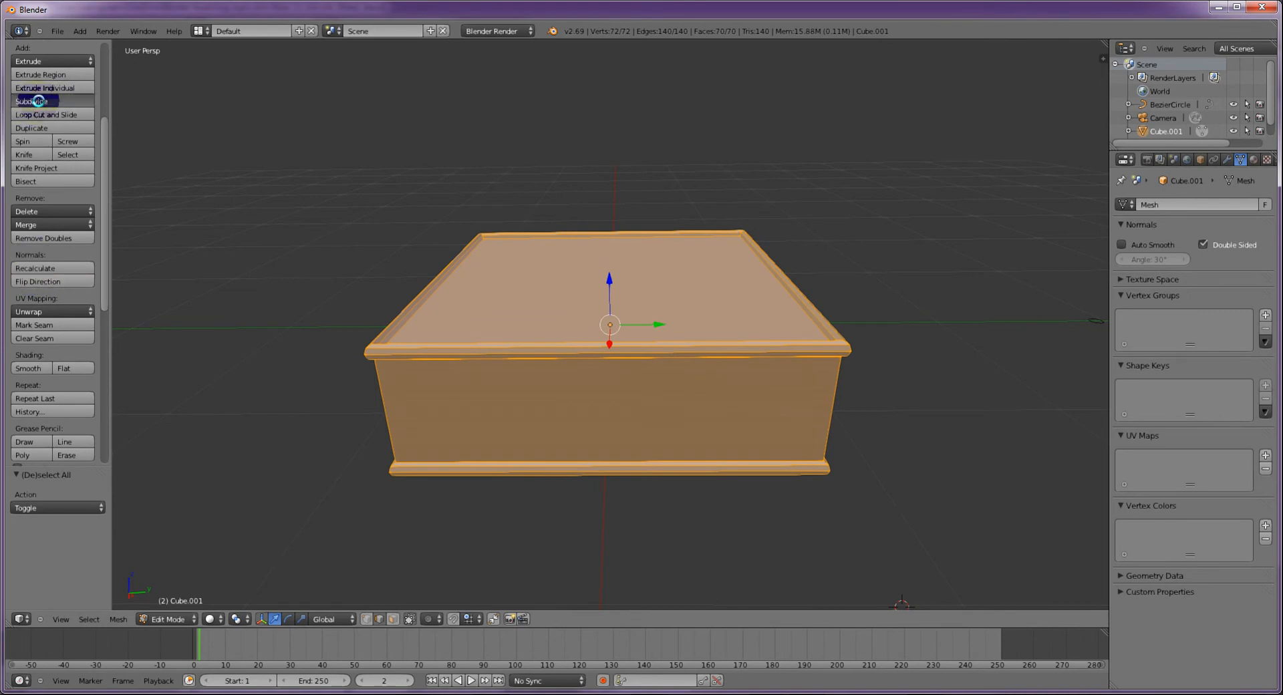
left_click(38, 101)
left_click(39, 101)
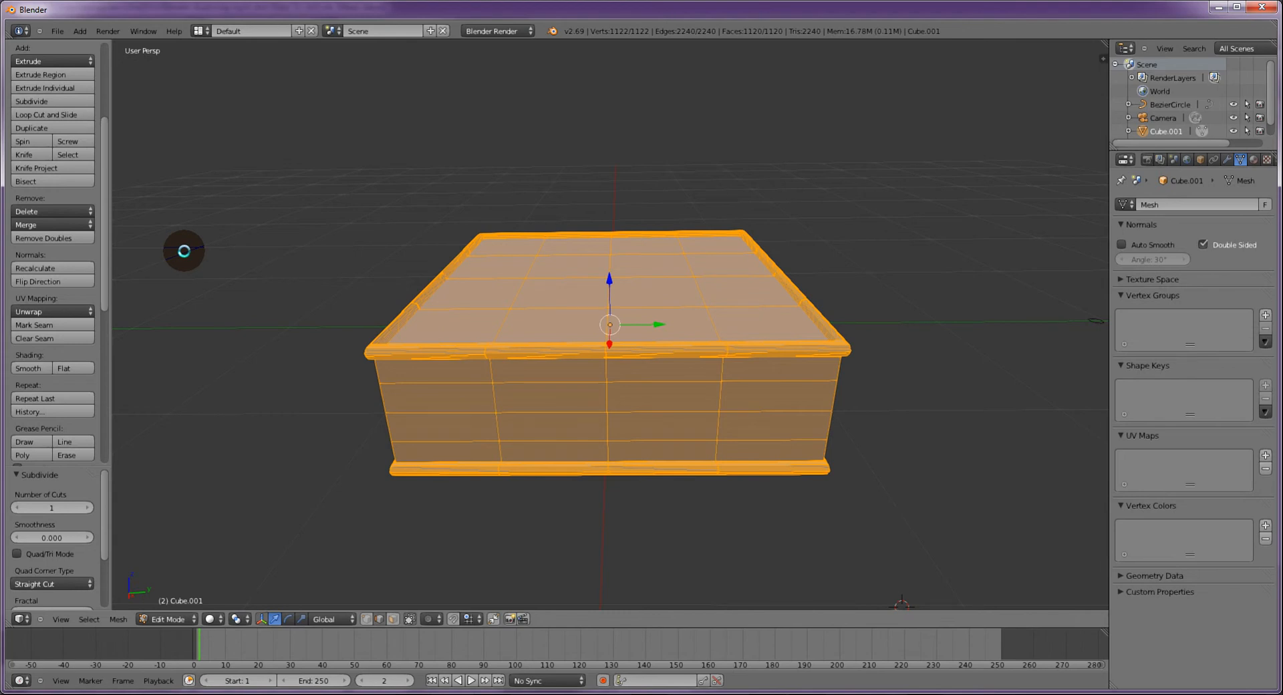
Return to Object Mode and apply smooth shading to the joined box.
key("Tab")
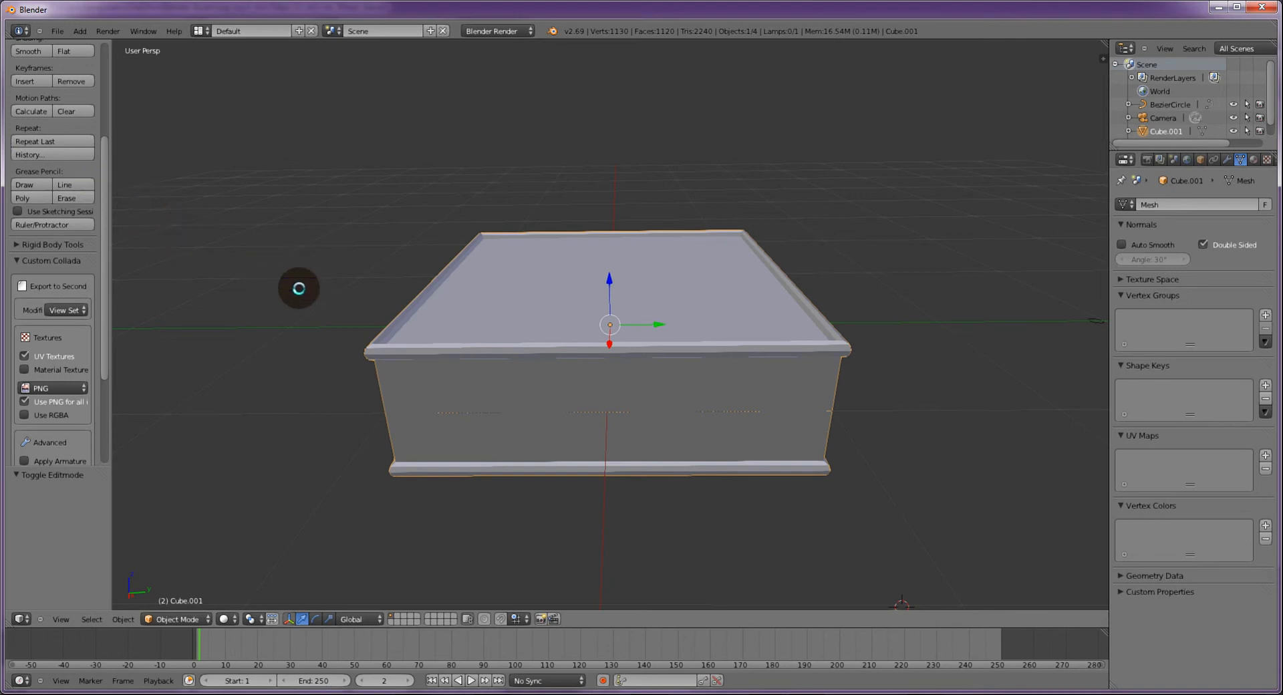
scroll(38, 142, "up", 5)
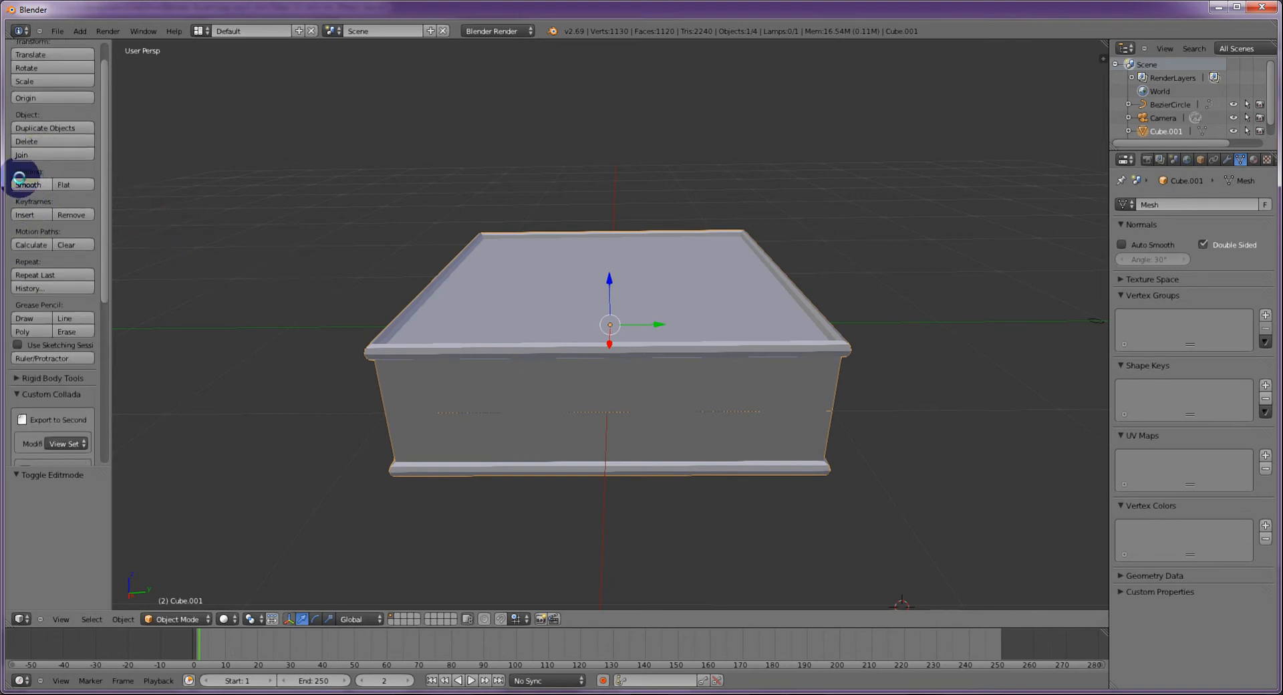
left_click(23, 186)
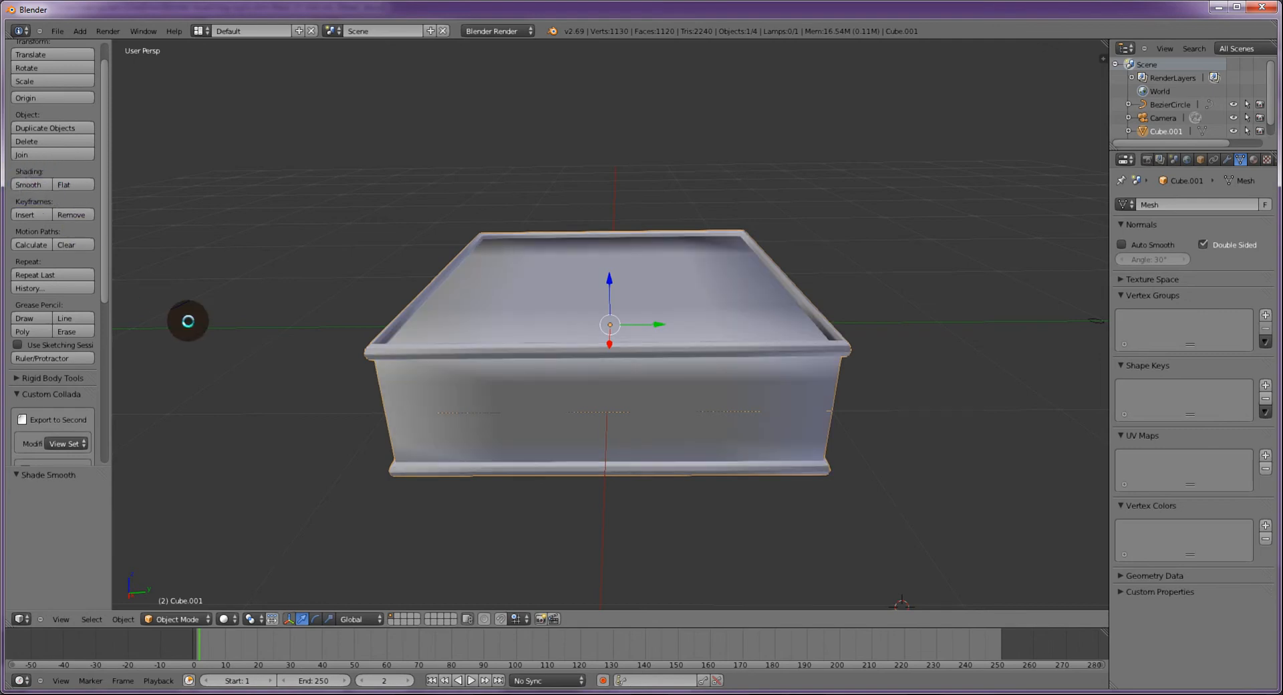
mouse_move(187, 320)
middle_mouse_down()
mouse_move(139, 277)
mouse_move(207, 323)
mouse_move(183, 327)
middle_mouse_up()
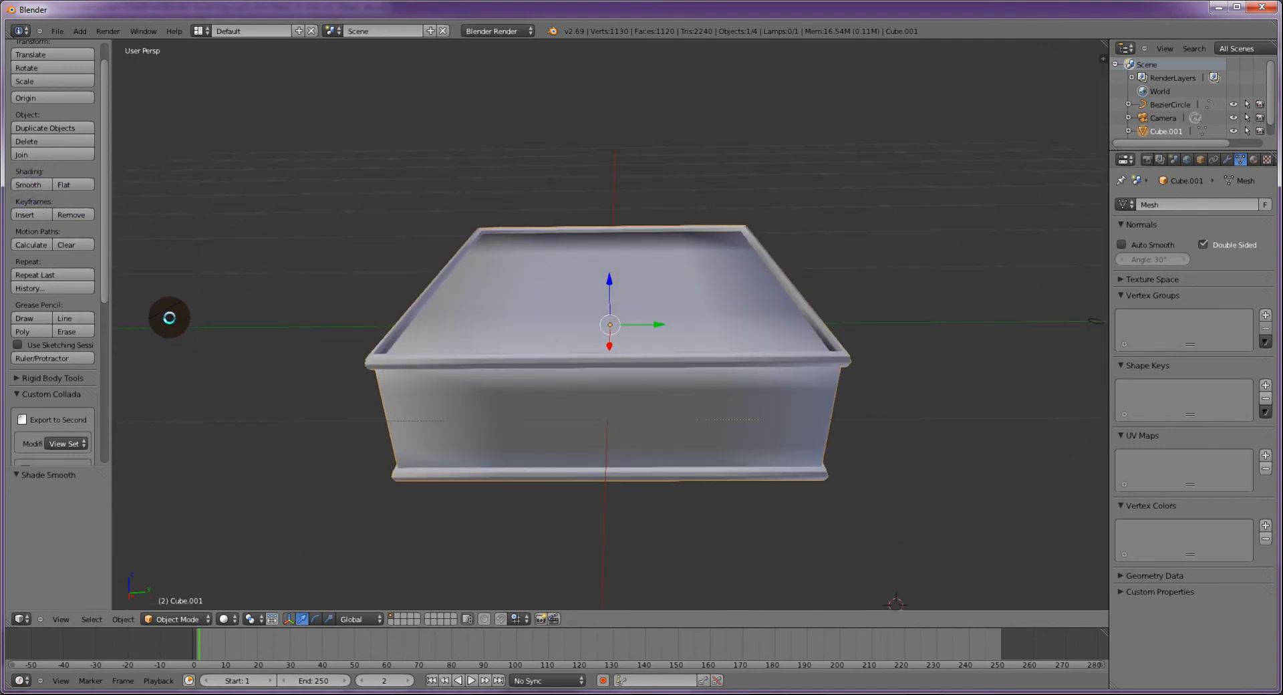
Switch the joined box to Sculpt Mode and choose the Grab brush.
left_click(164, 619)
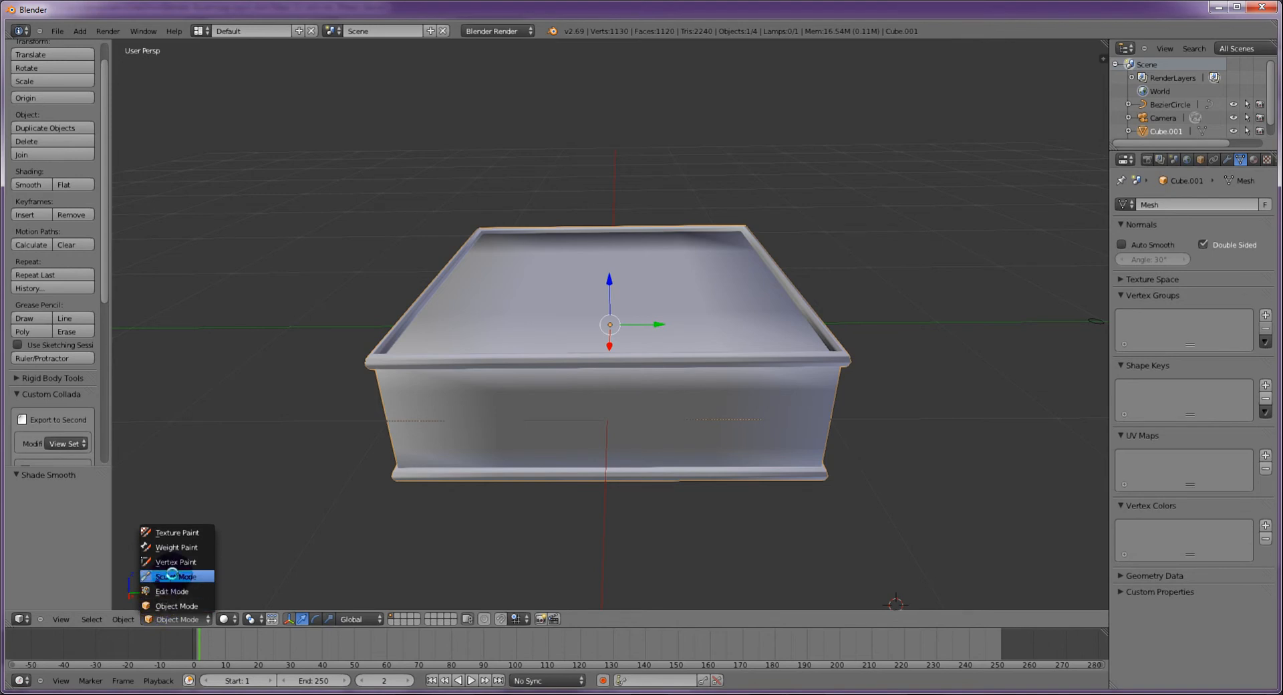
left_click(175, 576)
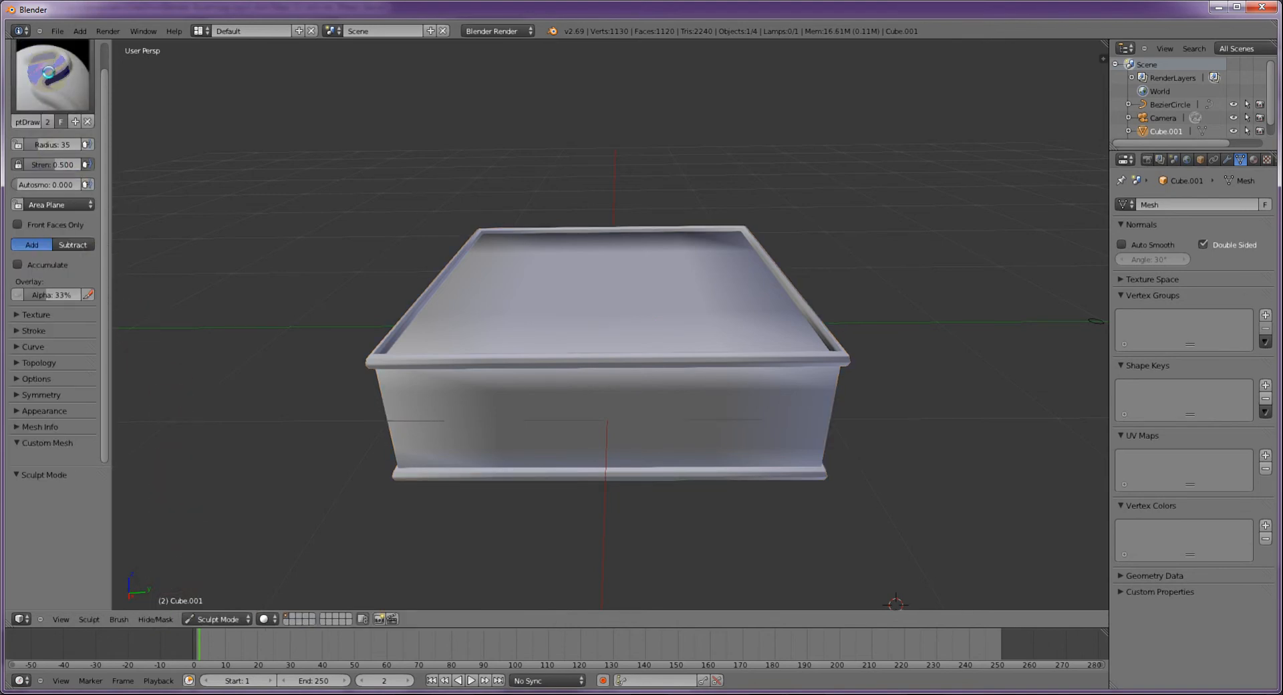
left_click(52, 75)
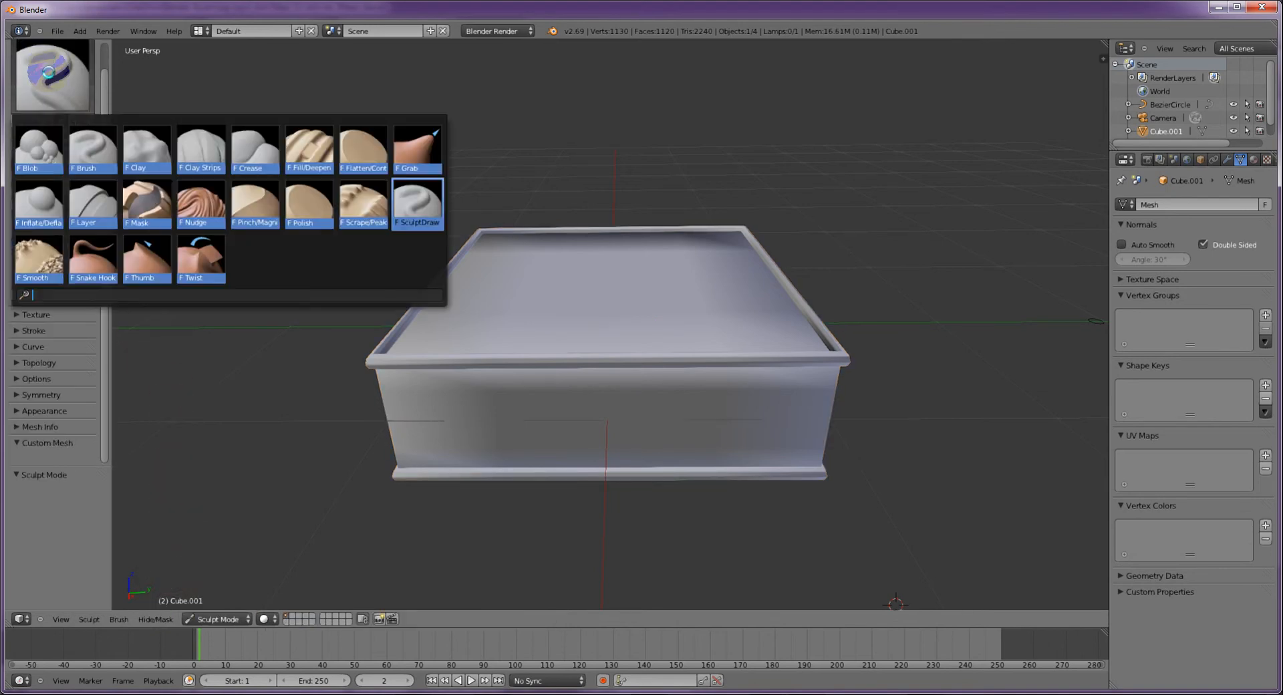
left_click(414, 144)
Enlarge the Grab brush to radius 284 and pull the middle of the box's front upper edge downward.
key("bracketright")
key("bracketright")
key("bracketright")
key("bracketright")
key("bracketright")
key("bracketright")
key("bracketright")
key("bracketright")
key("bracketright")
key("bracketright")
key("bracketright")
key("bracketright")
key("bracketright")
key("bracketright")
key("bracketright")
key("bracketright")
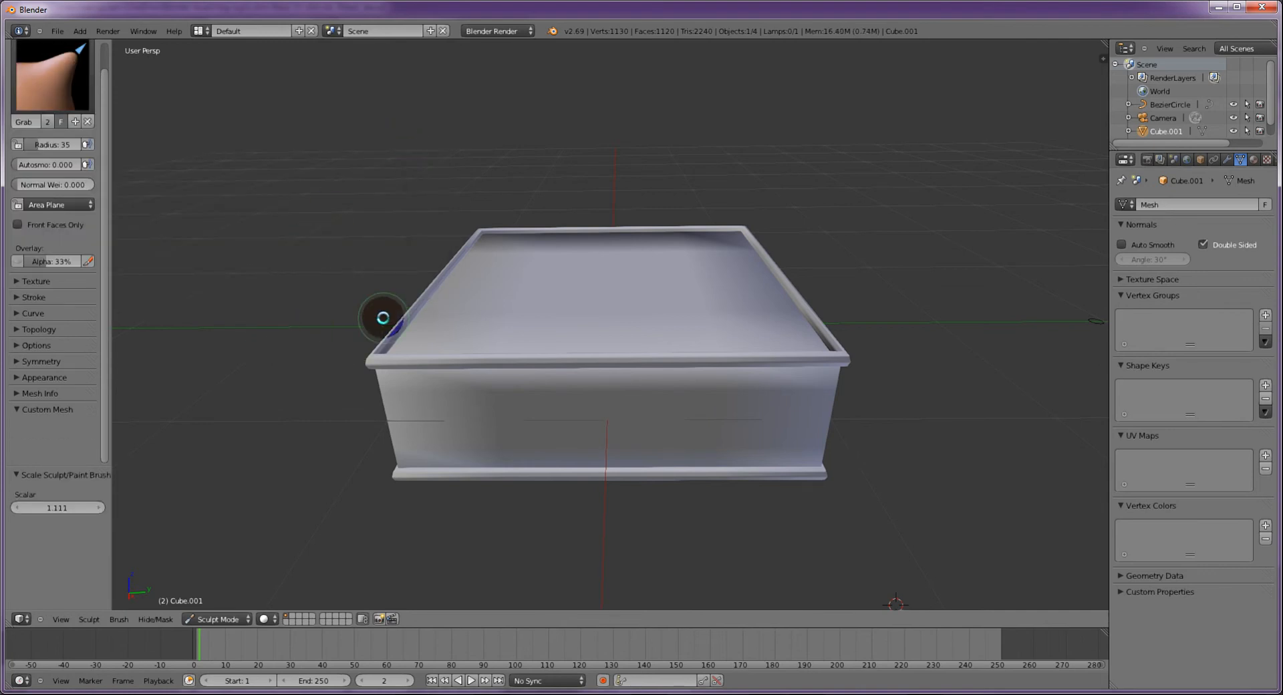
scroll(382, 317, "up", 1)
key("bracketright")
key("bracketright")
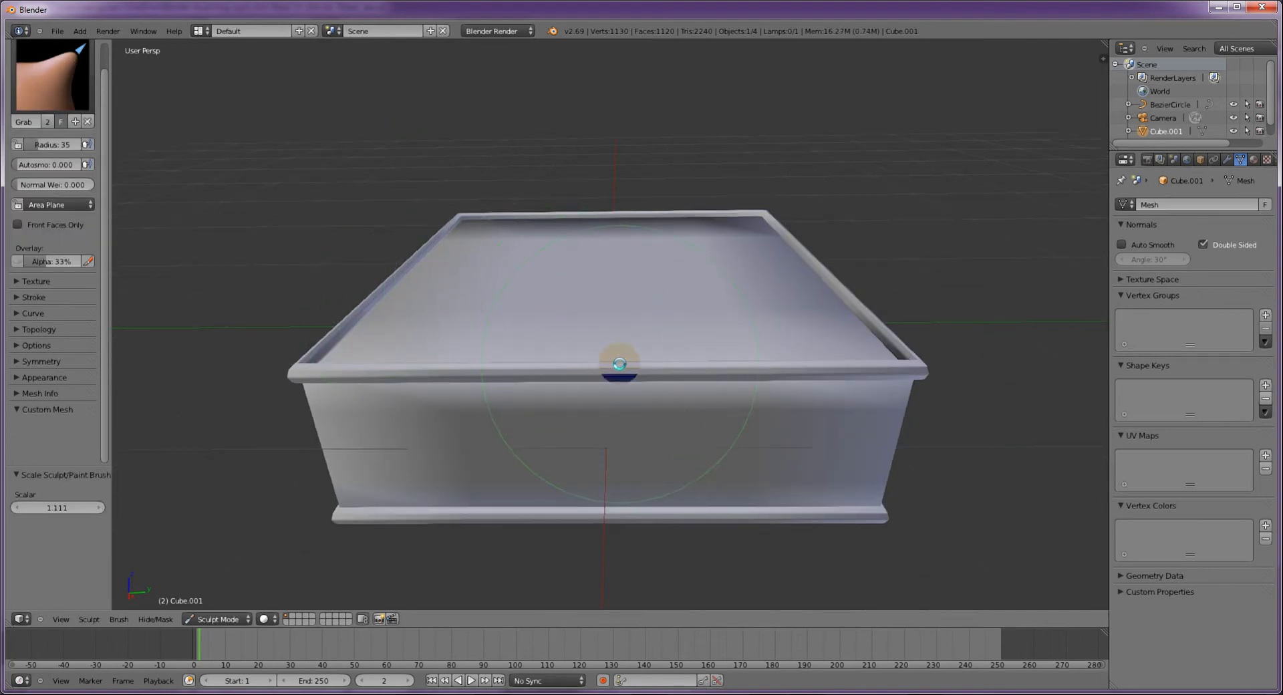
mouse_move(616, 359)
left_mouse_down()
mouse_move(468, 375)
mouse_move(695, 383)
mouse_move(728, 369)
mouse_move(668, 397)
mouse_move(464, 389)
left_mouse_up()
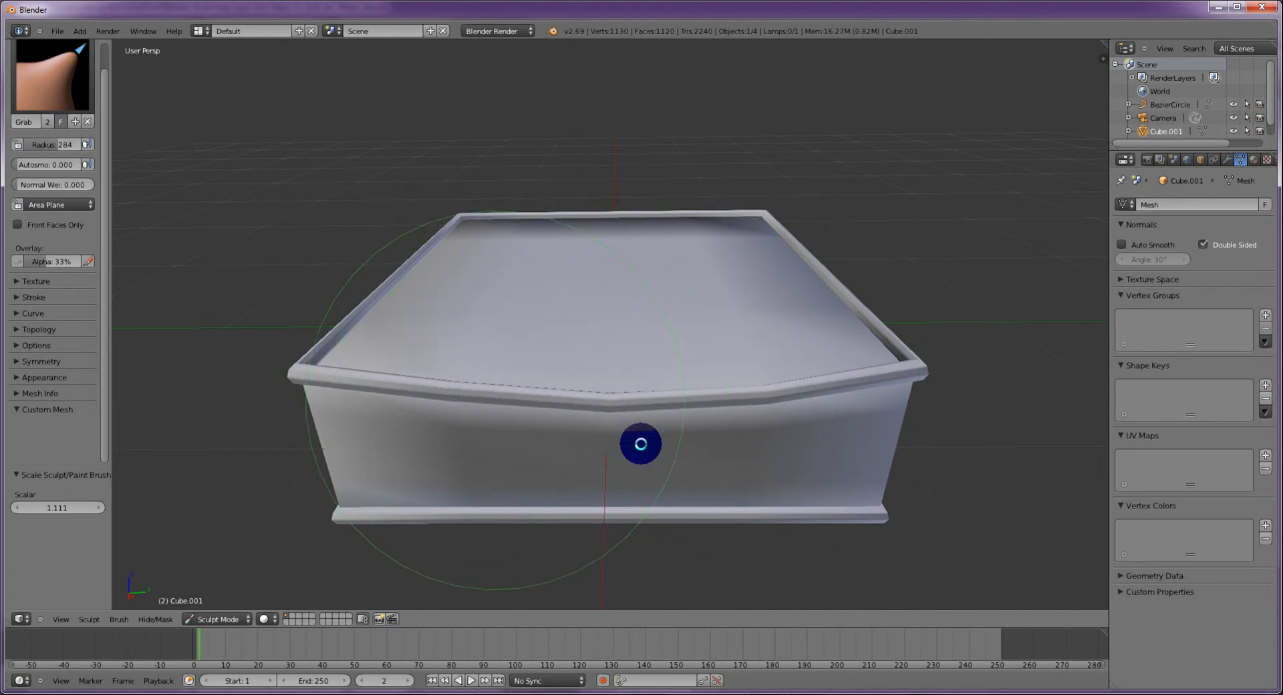
Shrink the Grab brush to radius 78 and push both ends of the front wall inward below the upper piping.
key("bracketleft")
key("bracketleft")
key("bracketleft")
key("bracketleft")
key("bracketleft")
key("bracketleft")
key("bracketleft")
key("bracketleft")
key("bracketleft")
key("bracketleft")
key("bracketleft")
key("bracketleft")
left_click_drag(895, 456, 883, 456)
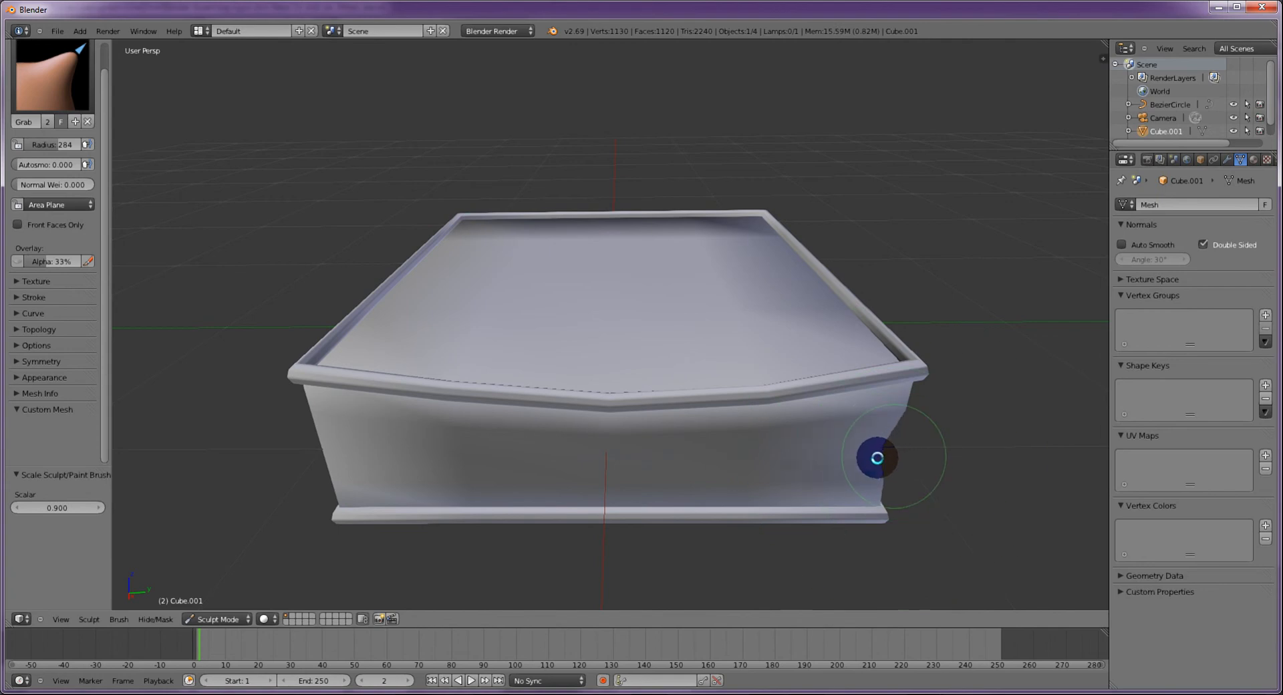
left_click_drag(341, 447, 321, 421)
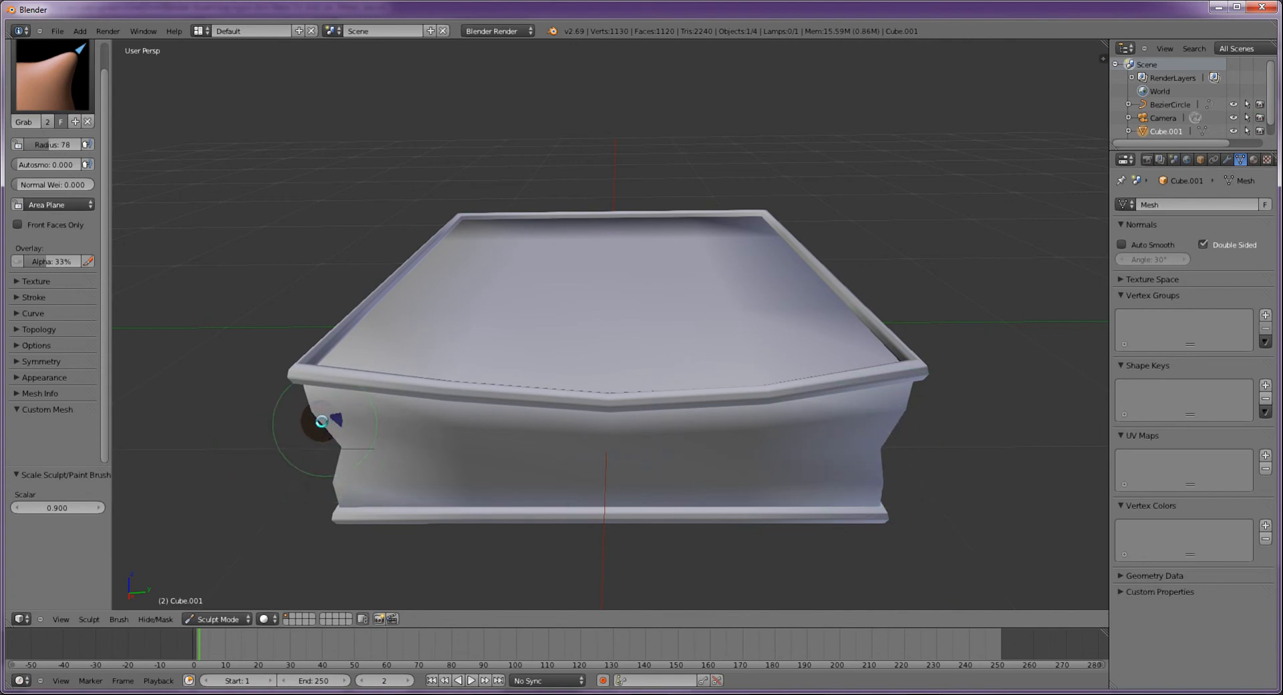
Enlarge the Grab brush to radius 105 and pull the back and both side upper edges of the box inward.
key("bracketright")
key("bracketright")
key("bracketright")
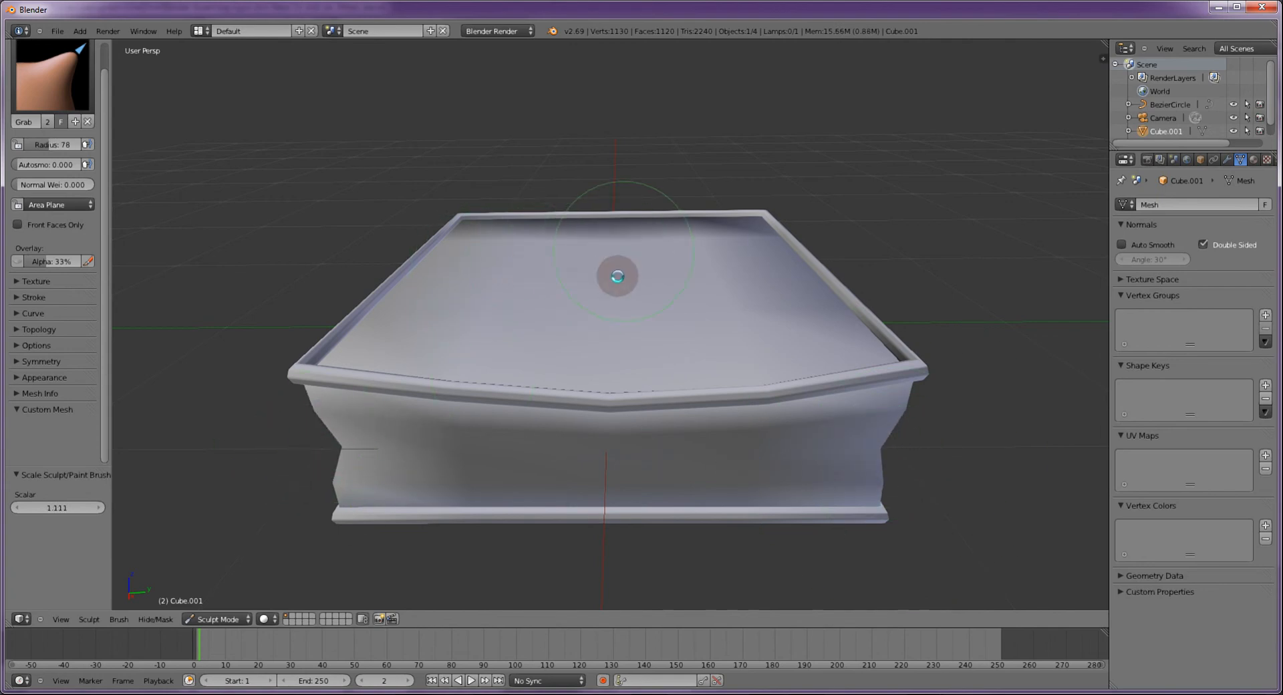
left_click_drag(615, 208, 613, 235)
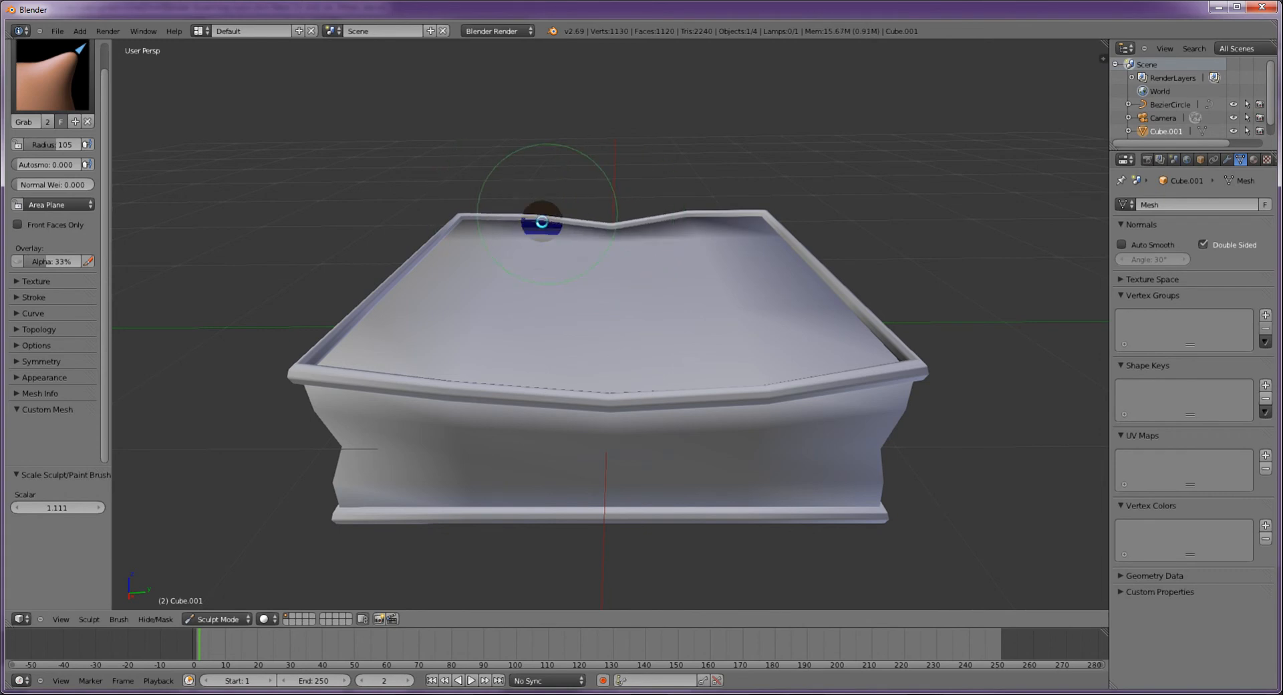
mouse_move(848, 302)
left_mouse_down()
mouse_move(827, 277)
mouse_move(821, 289)
left_mouse_up()
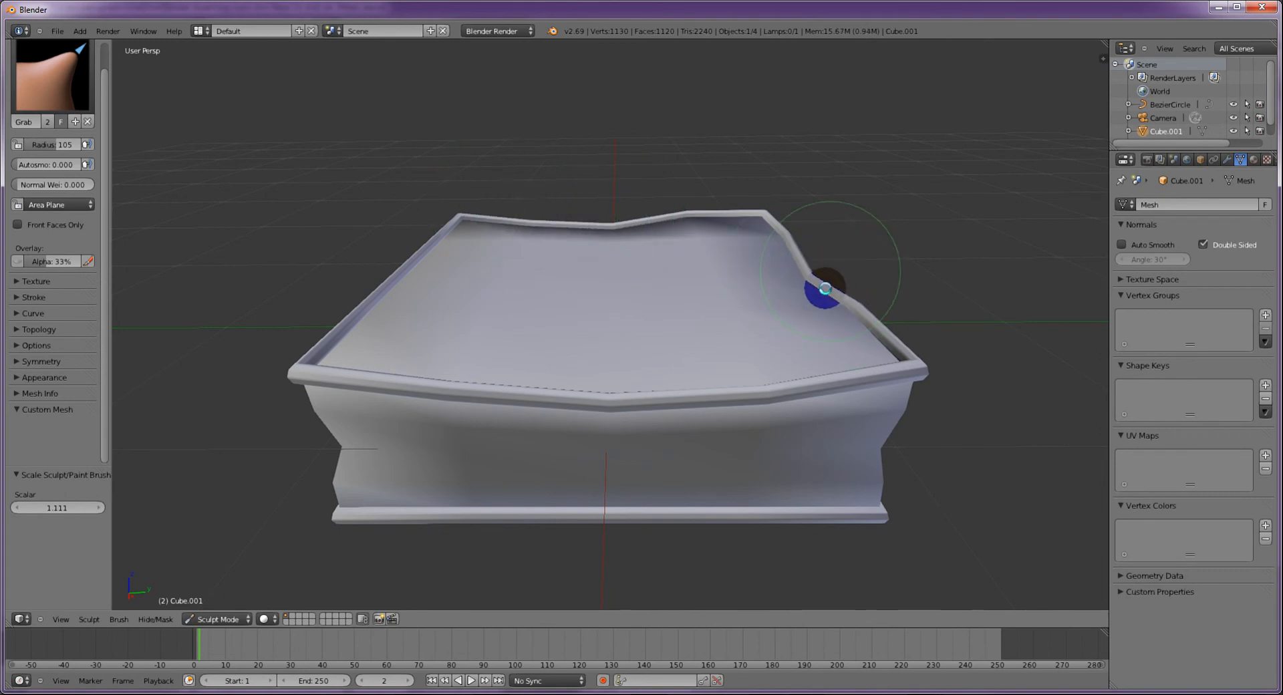
mouse_move(377, 285)
left_mouse_down()
mouse_move(394, 284)
mouse_move(384, 276)
mouse_move(390, 318)
left_mouse_up()
Pull the lower piping upward along the neighbouring sides and at a corner of the box with the Grab brush.
middle_click_drag(980, 262, 885, 263)
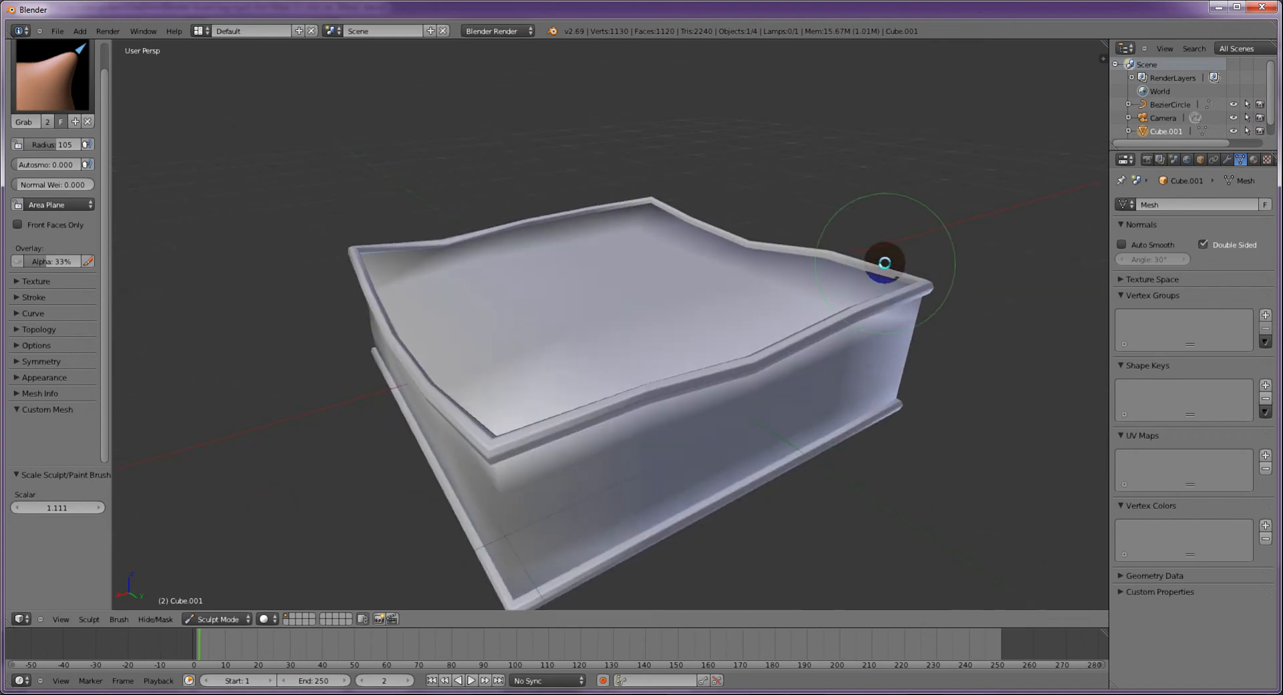
left_click_drag(678, 526, 684, 510)
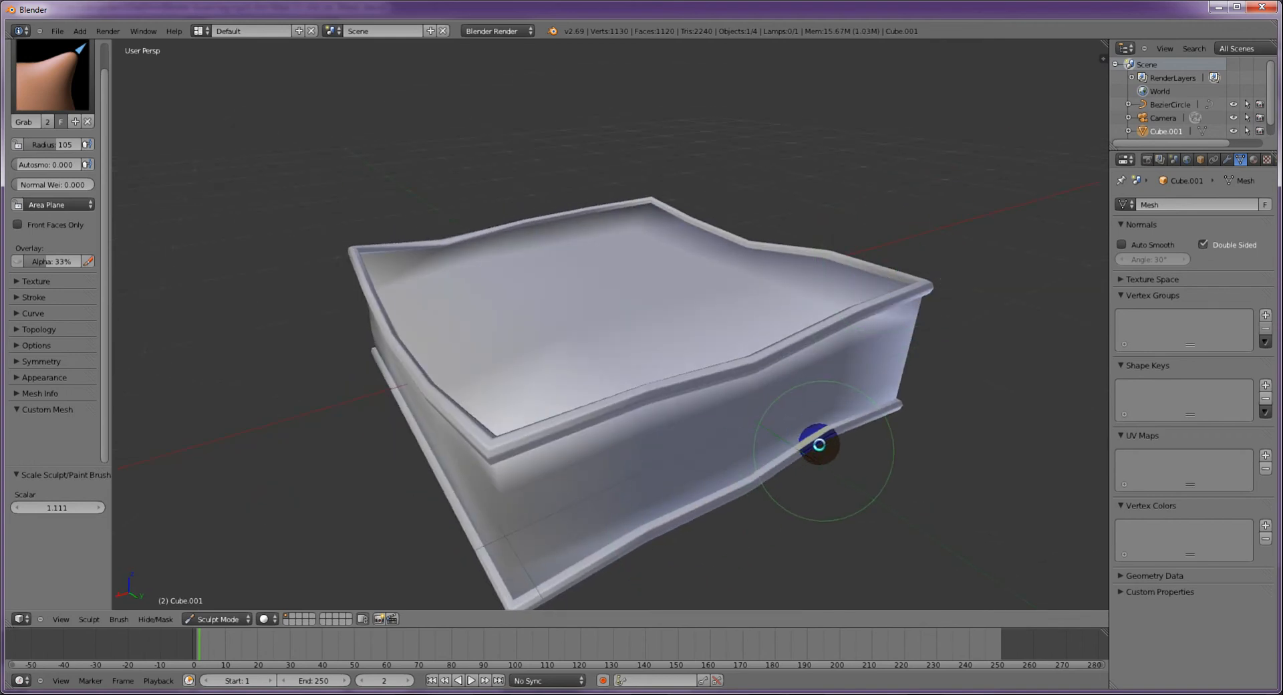
left_click_drag(462, 524, 463, 512)
mouse_move(300, 494)
middle_mouse_down()
mouse_move(383, 494)
mouse_move(498, 433)
mouse_move(518, 459)
middle_mouse_up()
left_click_drag(489, 456, 484, 441)
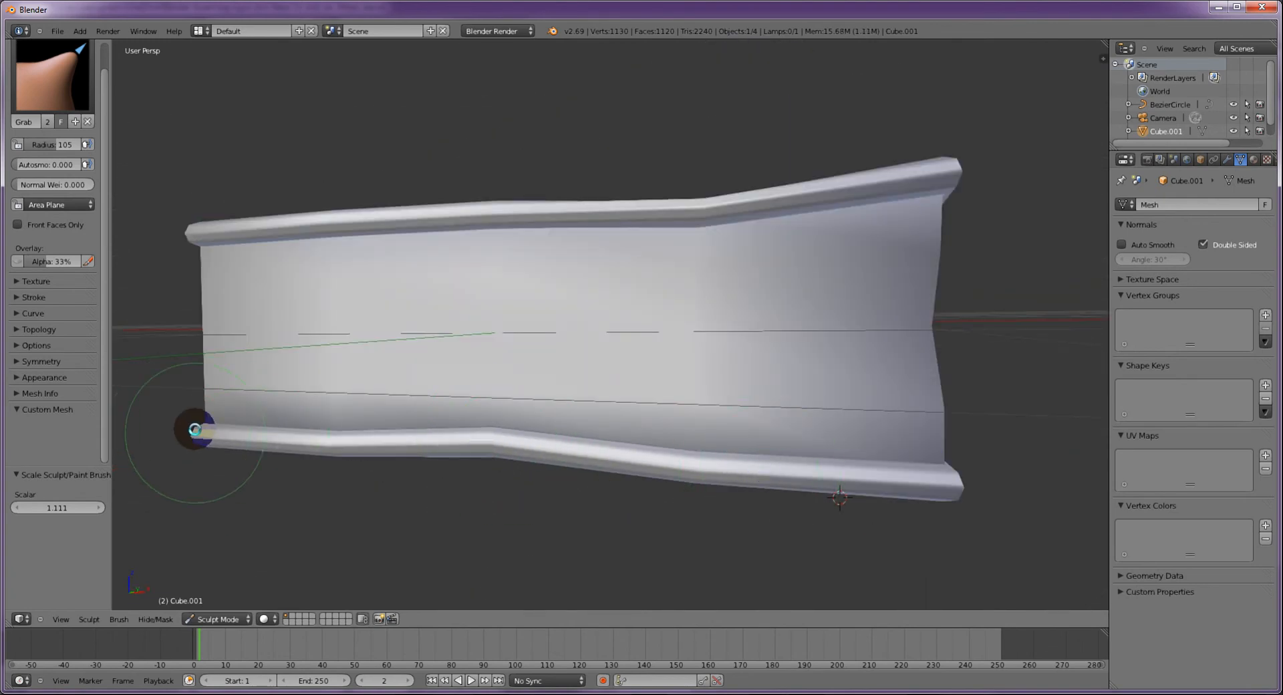
left_click_drag(192, 429, 193, 418)
Reshape the box's corners with the Grab brush, undoing the last corner pull and raising a lower corner instead.
mouse_move(860, 275)
middle_mouse_down()
mouse_move(1023, 289)
mouse_move(888, 350)
mouse_move(931, 277)
middle_mouse_up()
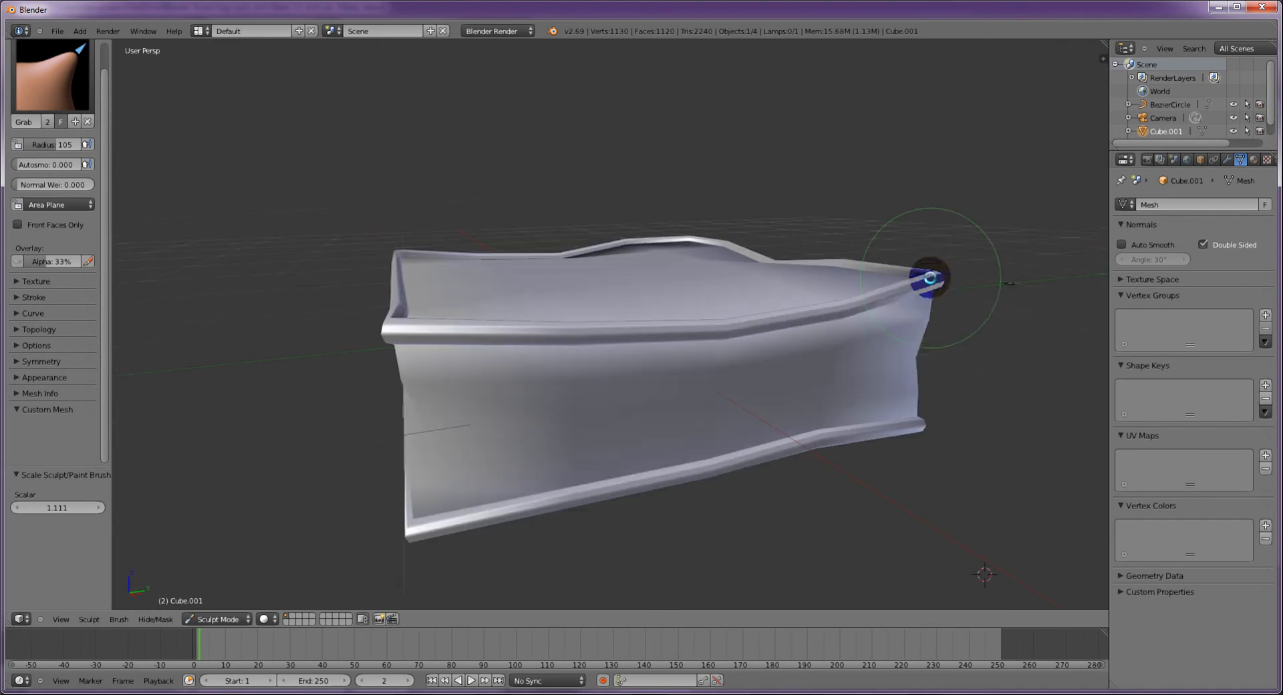
left_click_drag(381, 335, 388, 362)
middle_click_drag(916, 438, 859, 501)
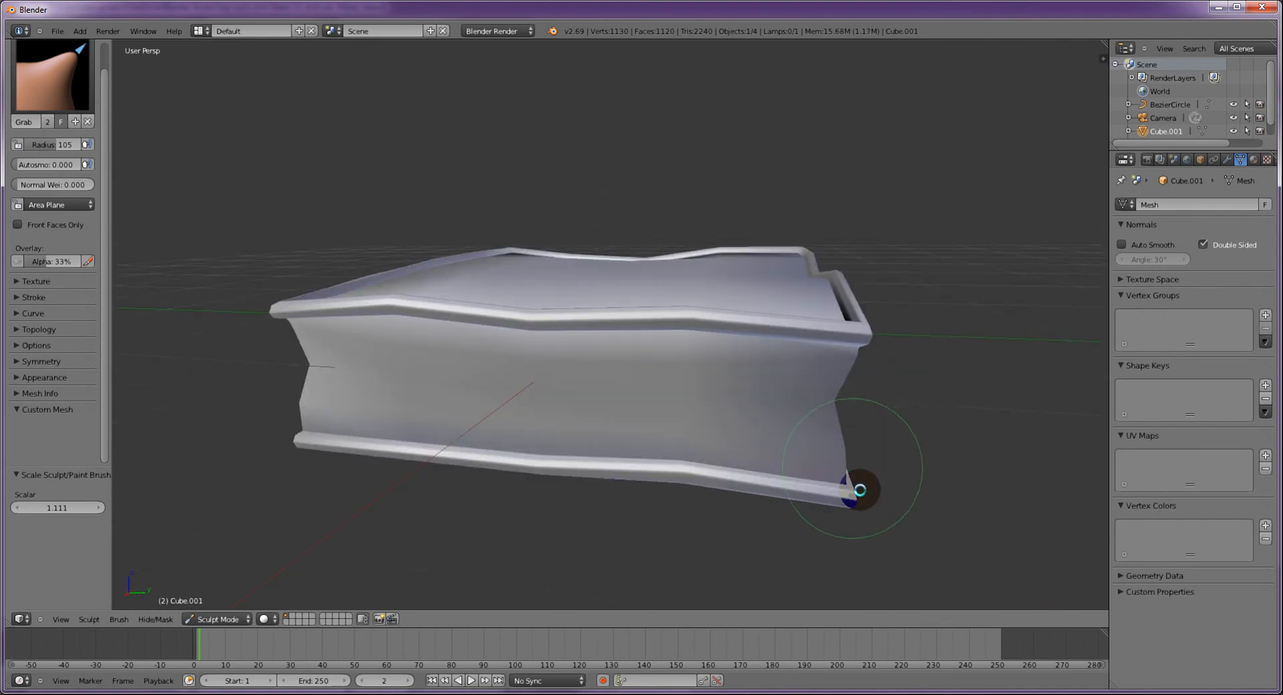
key("ctrl+z")
left_click_drag(286, 450, 281, 421)
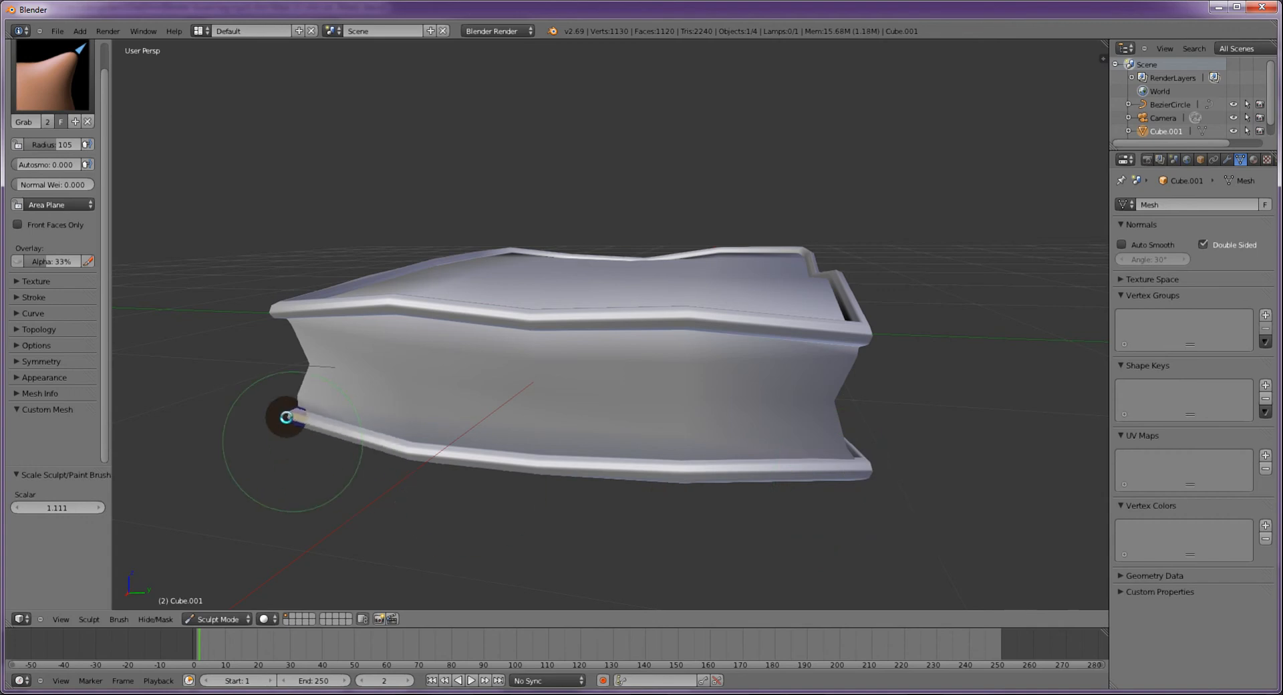
In Edit Mode, add a second material slot with a new material and set its diffuse color to red (R 0.800, G 0.075, B 0.065).
middle_click_drag(717, 171, 716, 220)
scroll(718, 223, "down", 5)
mouse_move(768, 266)
middle_mouse_down()
mouse_move(788, 291)
mouse_move(769, 256)
middle_mouse_up()
key("Tab")
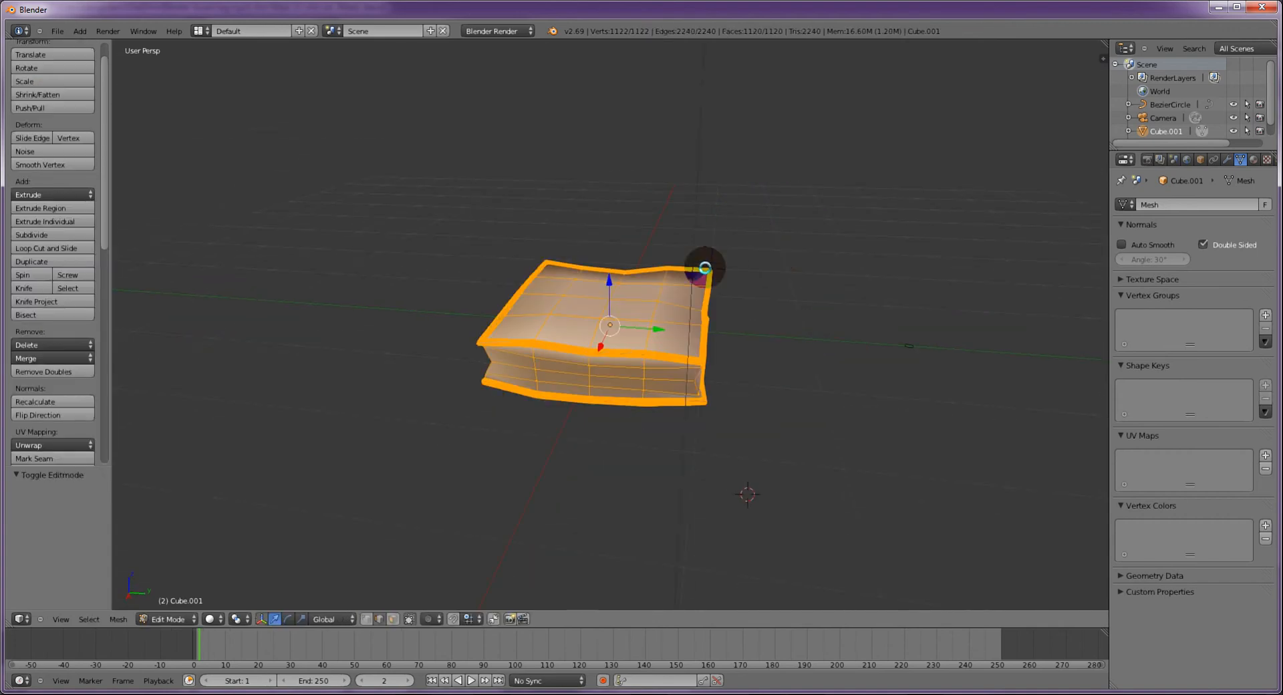
scroll(733, 299, "up", 4)
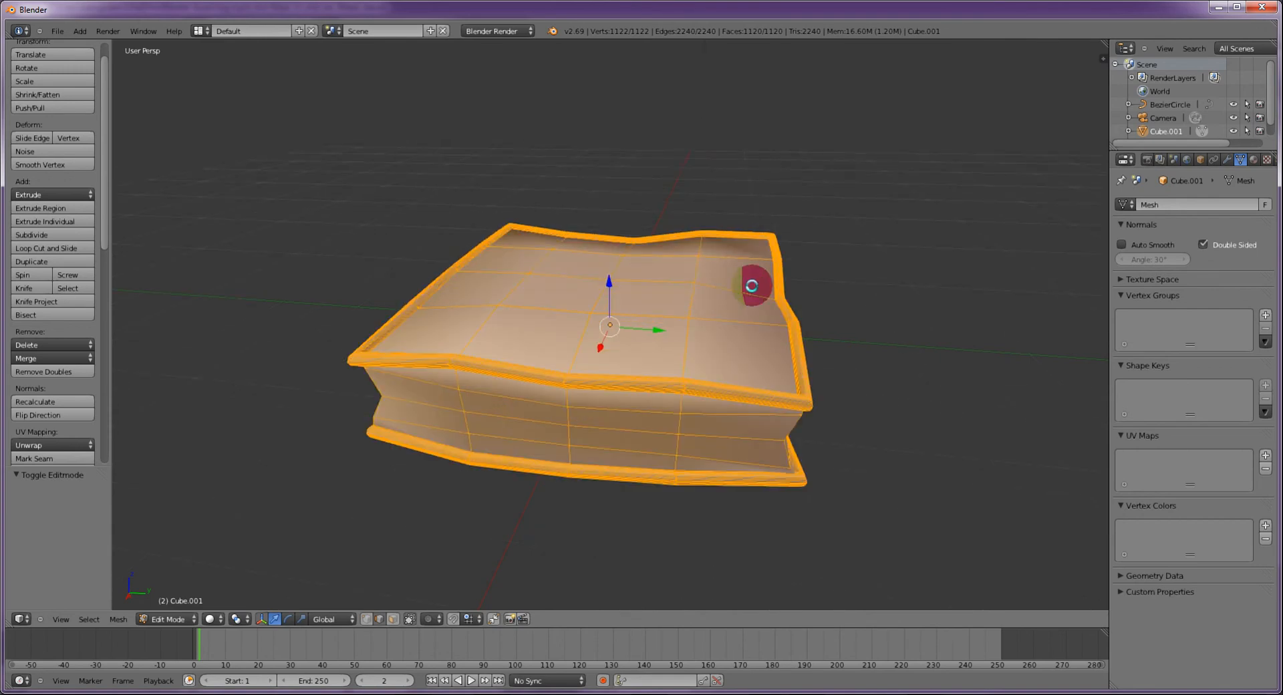
left_click(1254, 158)
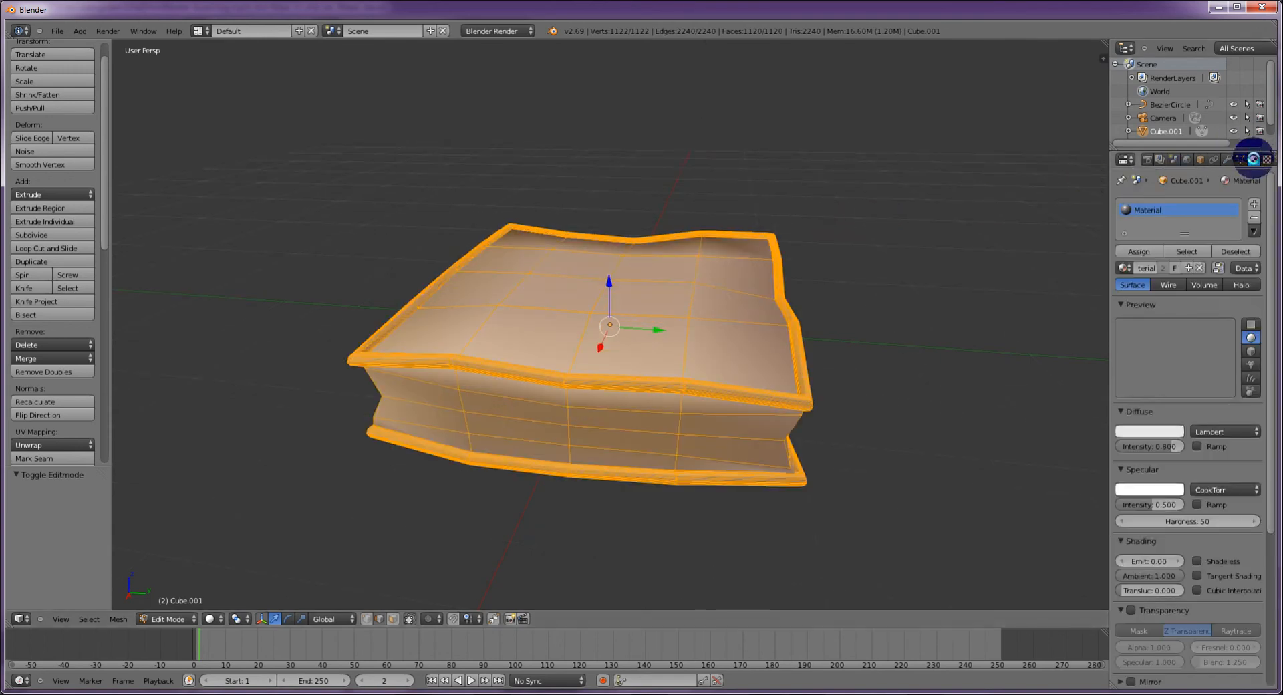
left_click(1259, 204)
left_click(1180, 268)
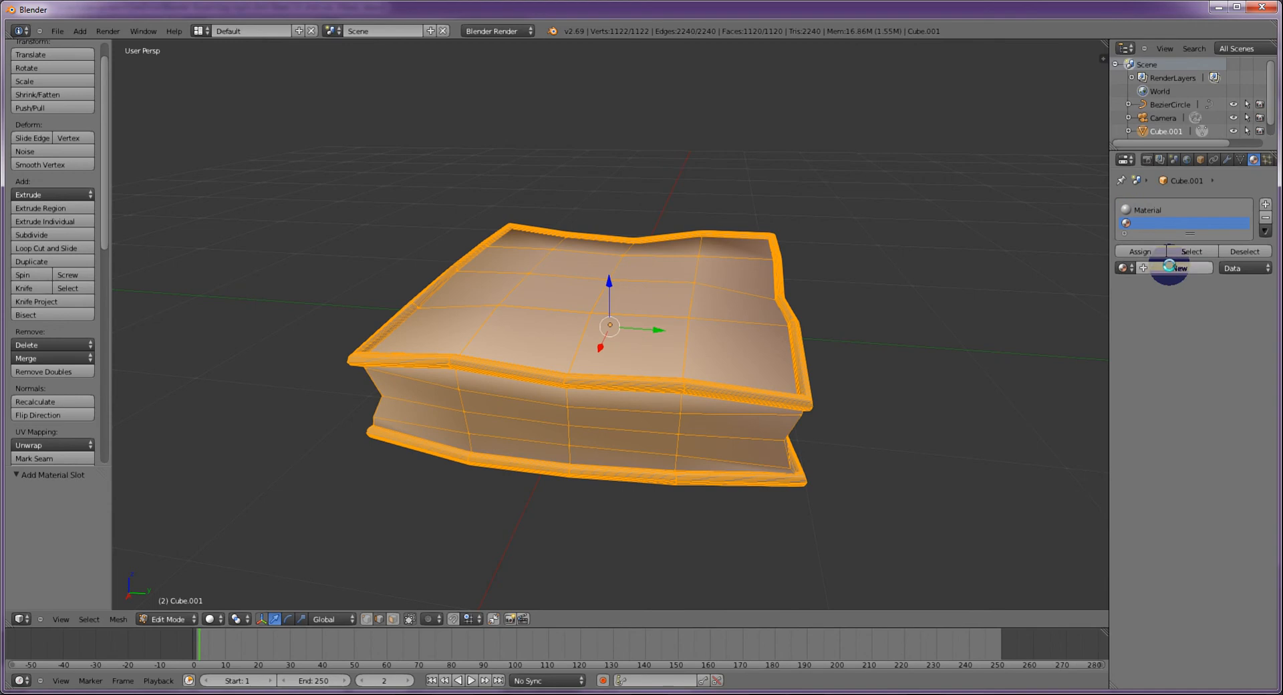
left_click(1143, 432)
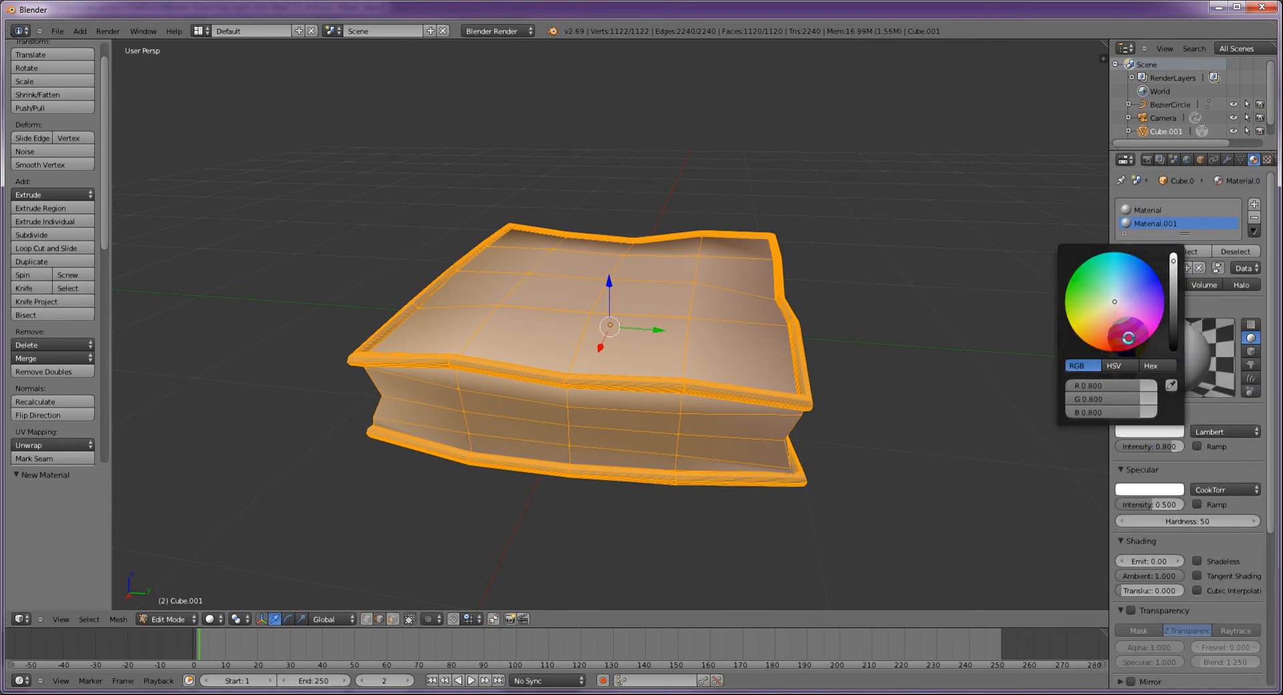
left_click(1122, 341)
left_click_drag(1118, 343, 1113, 348)
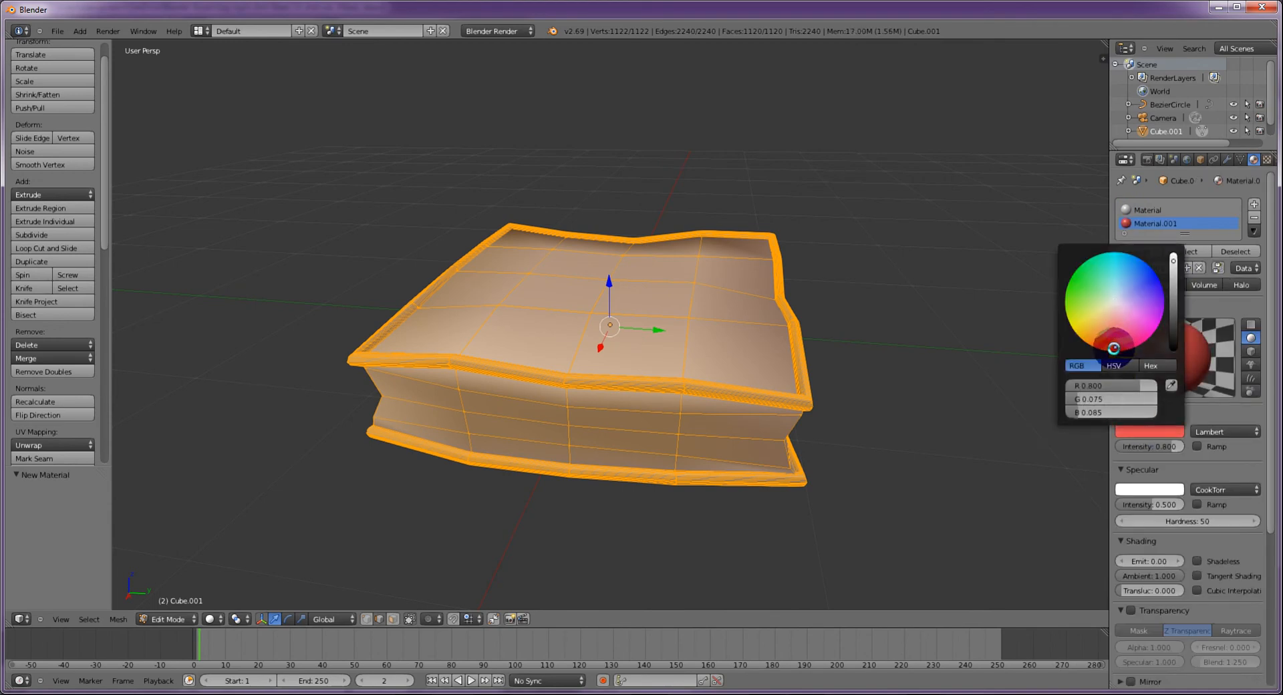
Set the viewport shading to Texture and leave Edit Mode.
left_click(209, 619)
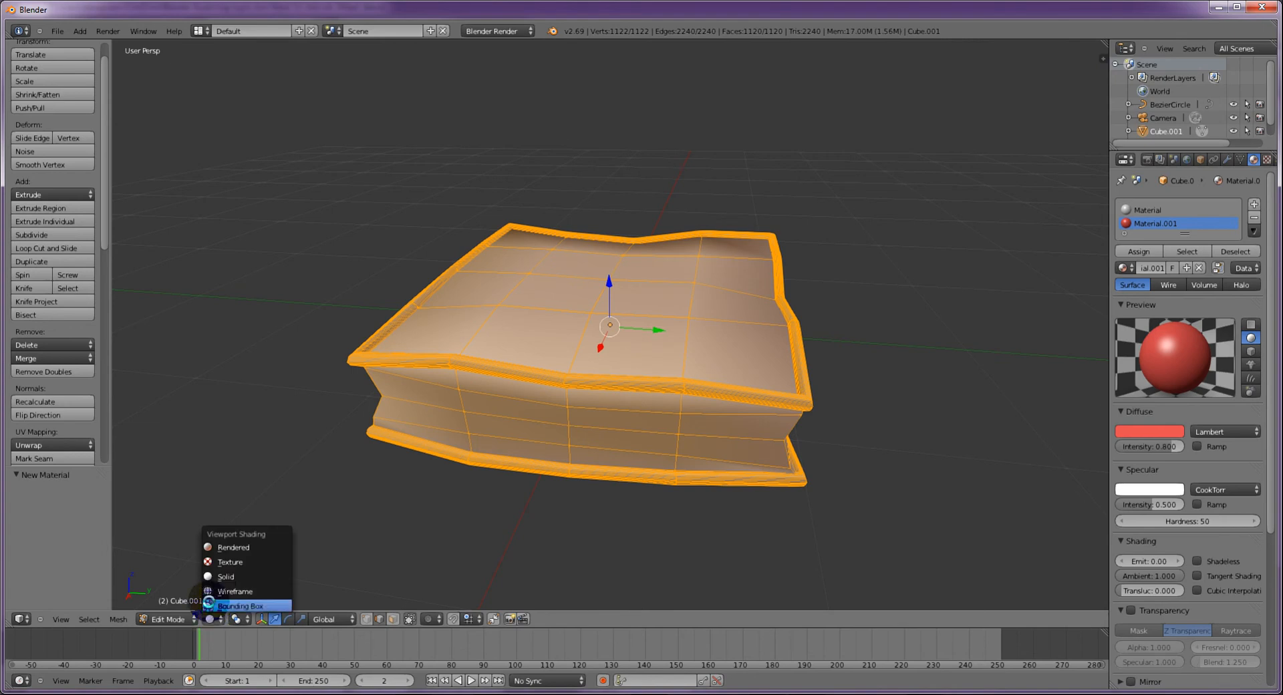
left_click(231, 567)
key("Tab")
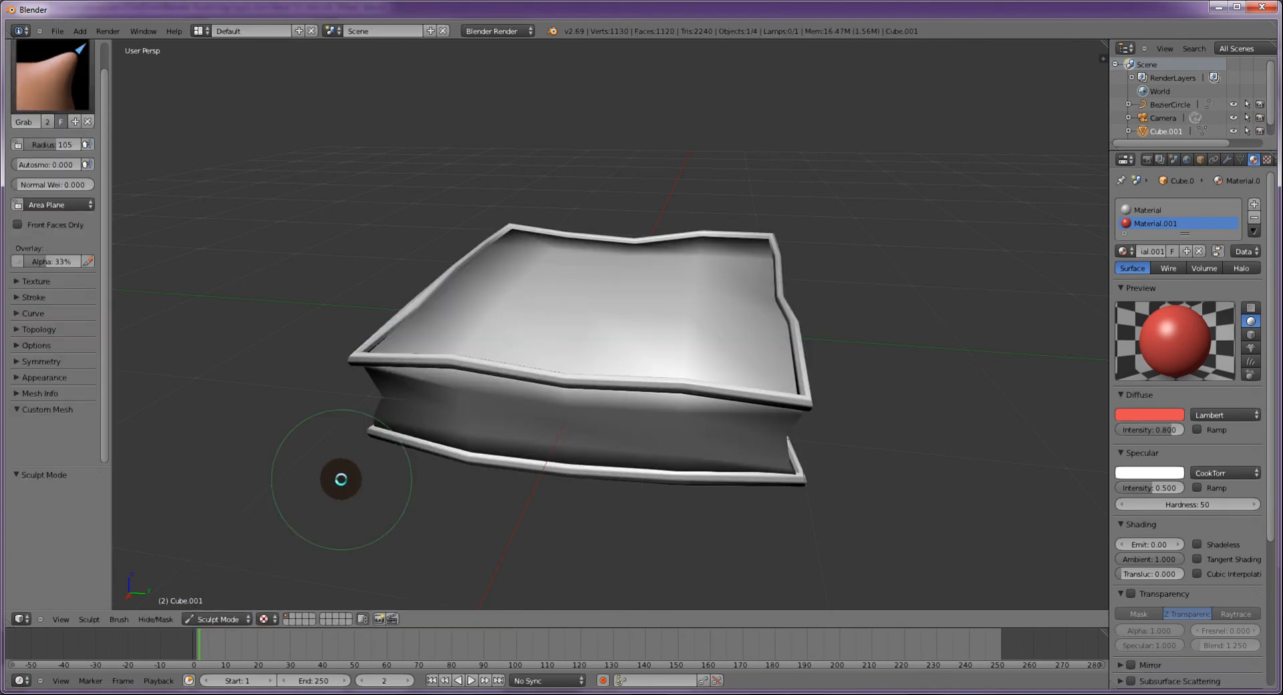
Set the viewport's material mode to GLSL and enable Textured Solid.
key("n")
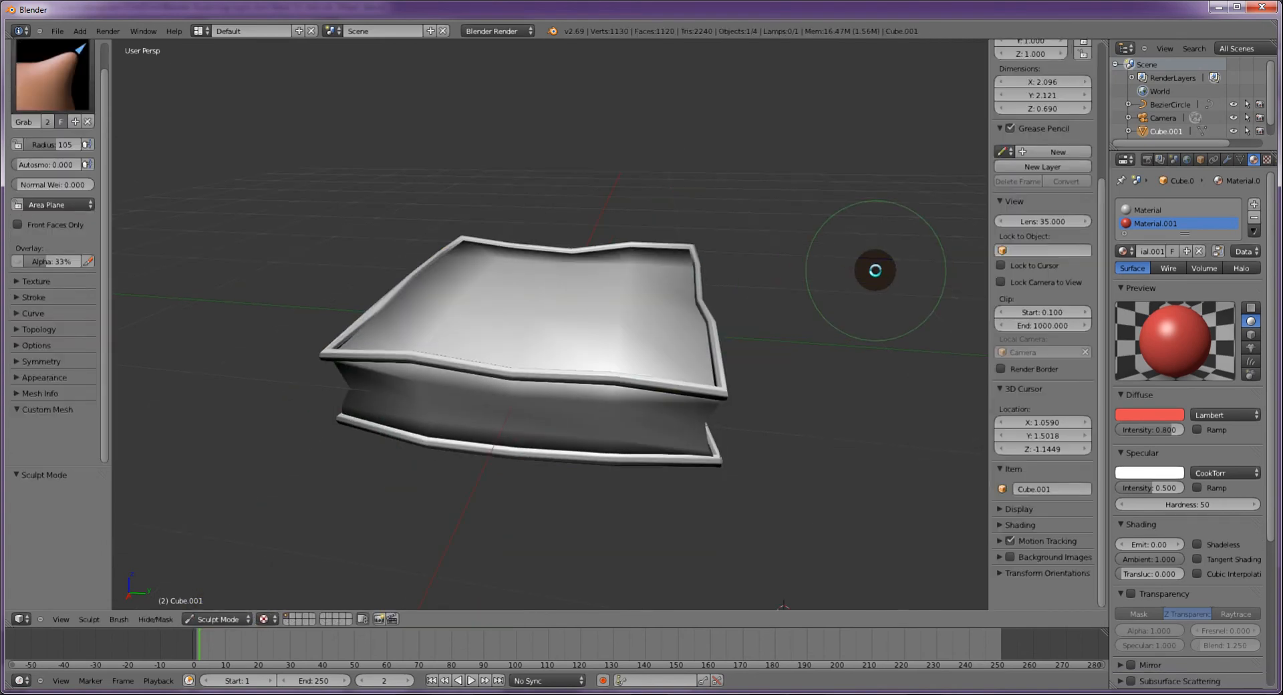
left_click(997, 525)
scroll(992, 511, "down", 1)
left_click(1017, 520)
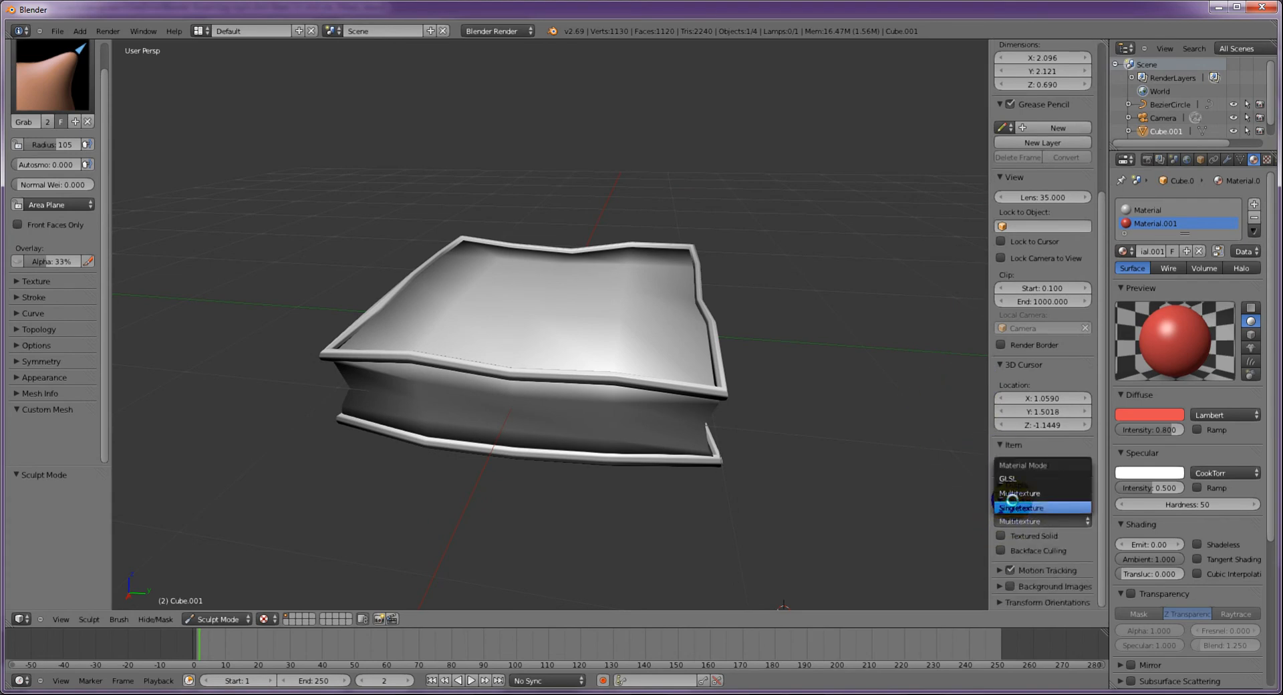
left_click(1008, 478)
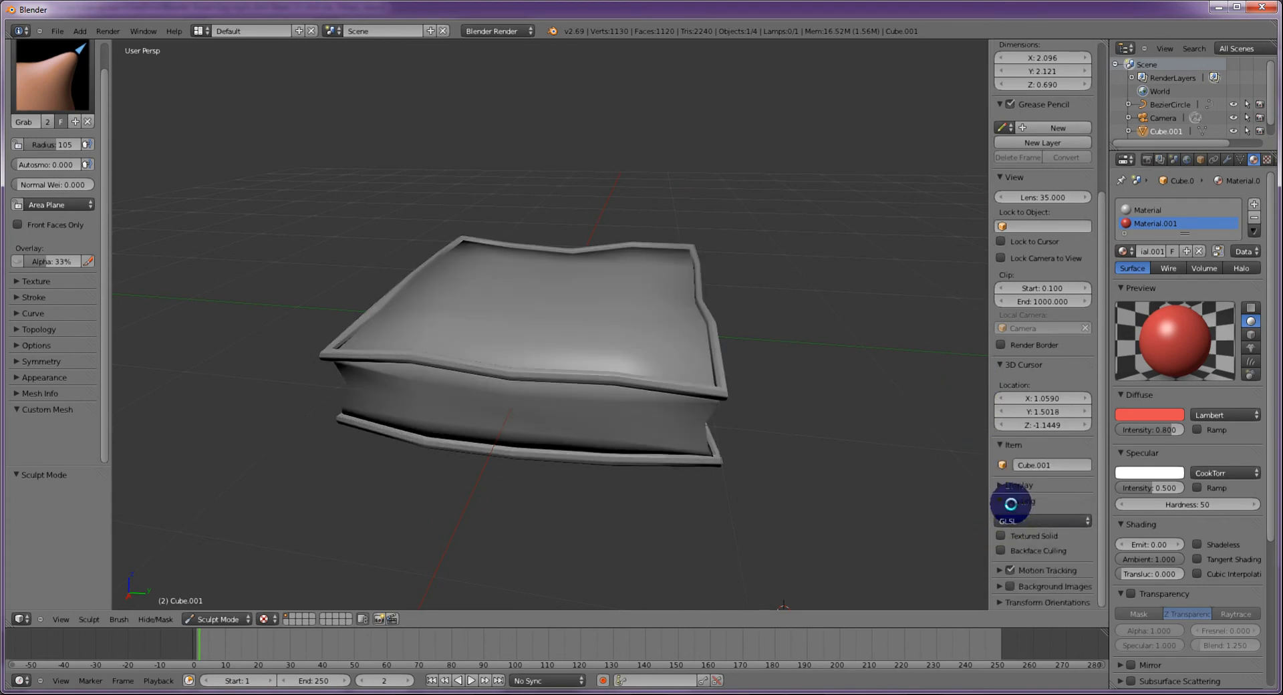
left_click(1000, 535)
Assign the red material to the entire mesh in Edit Mode and set its specular intensity to 0 after leaving that mode.
key("Tab")
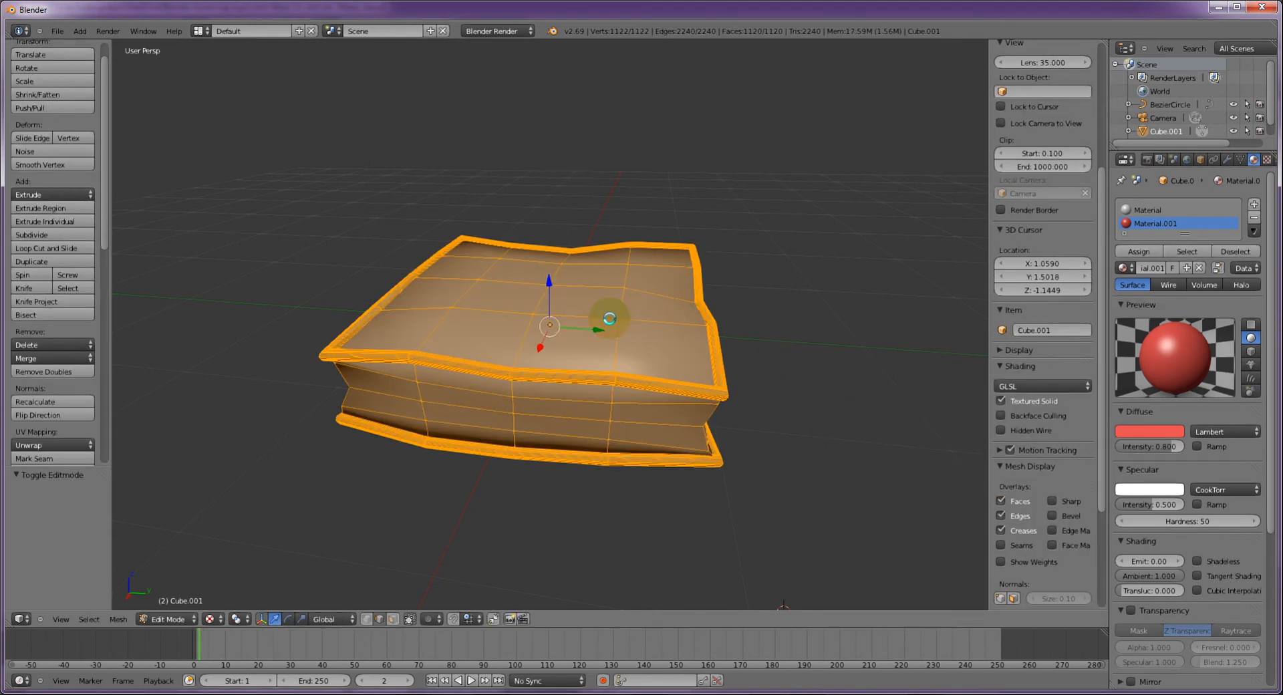
left_click(1139, 251)
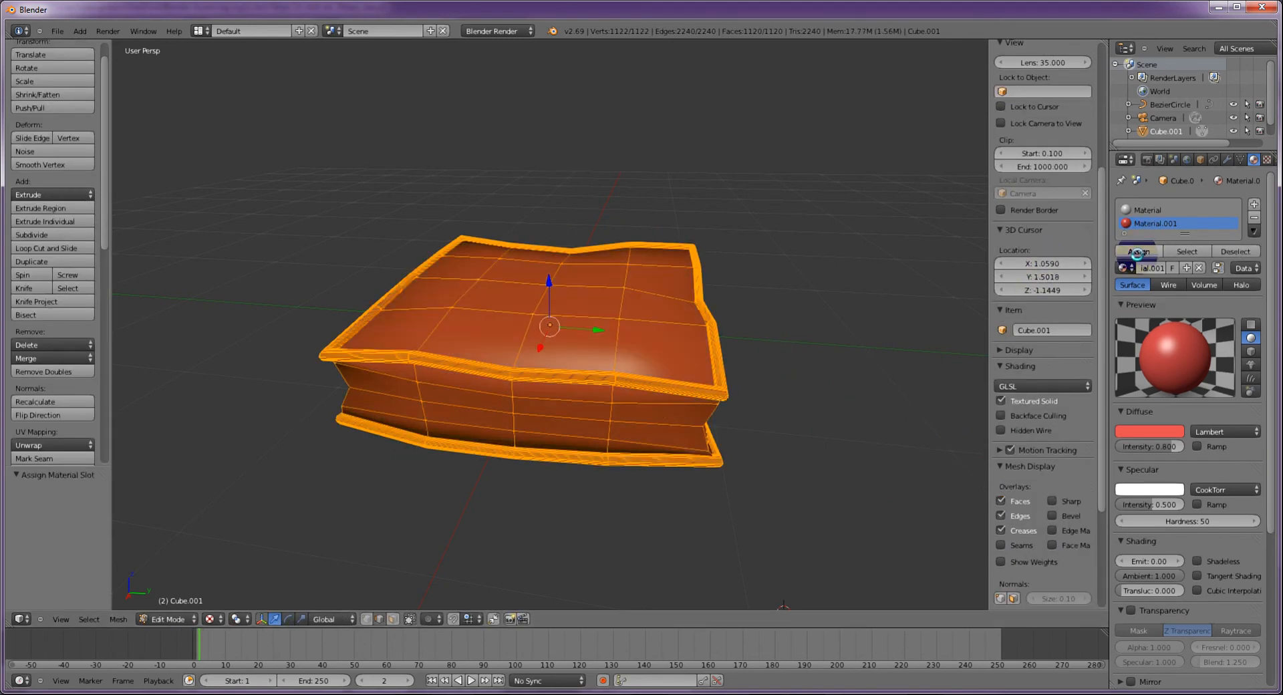
key("Tab")
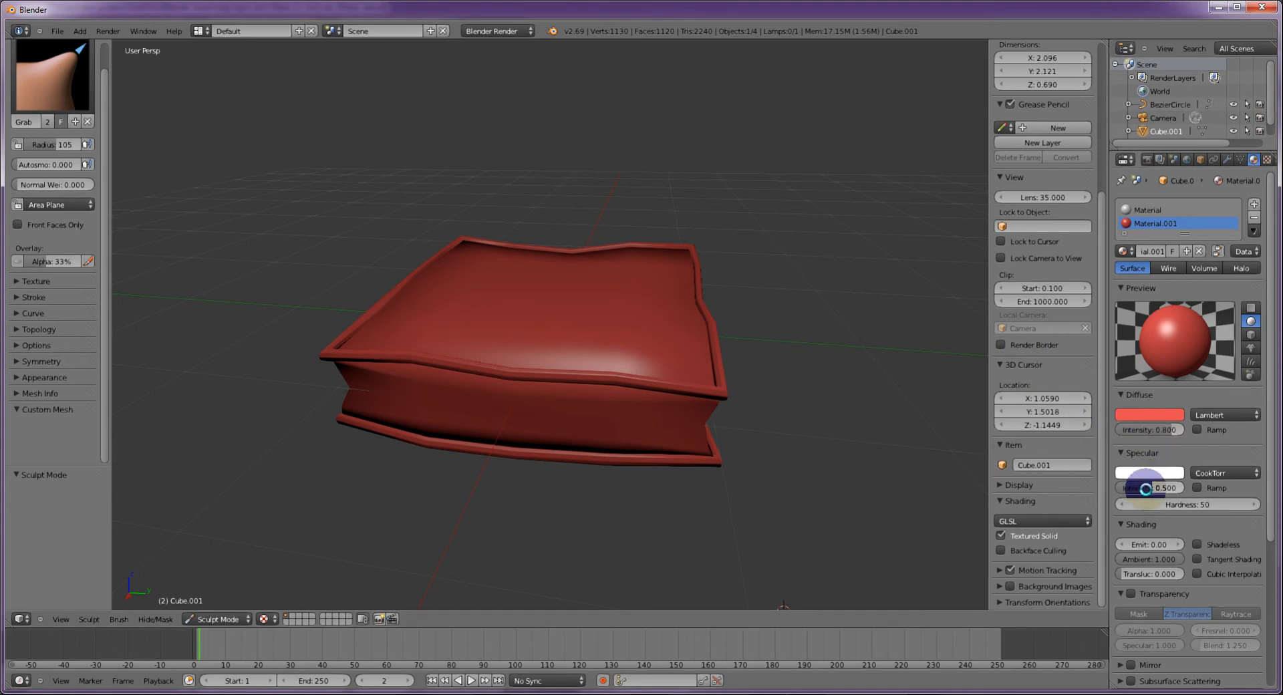
left_click_drag(1131, 488, 1113, 488)
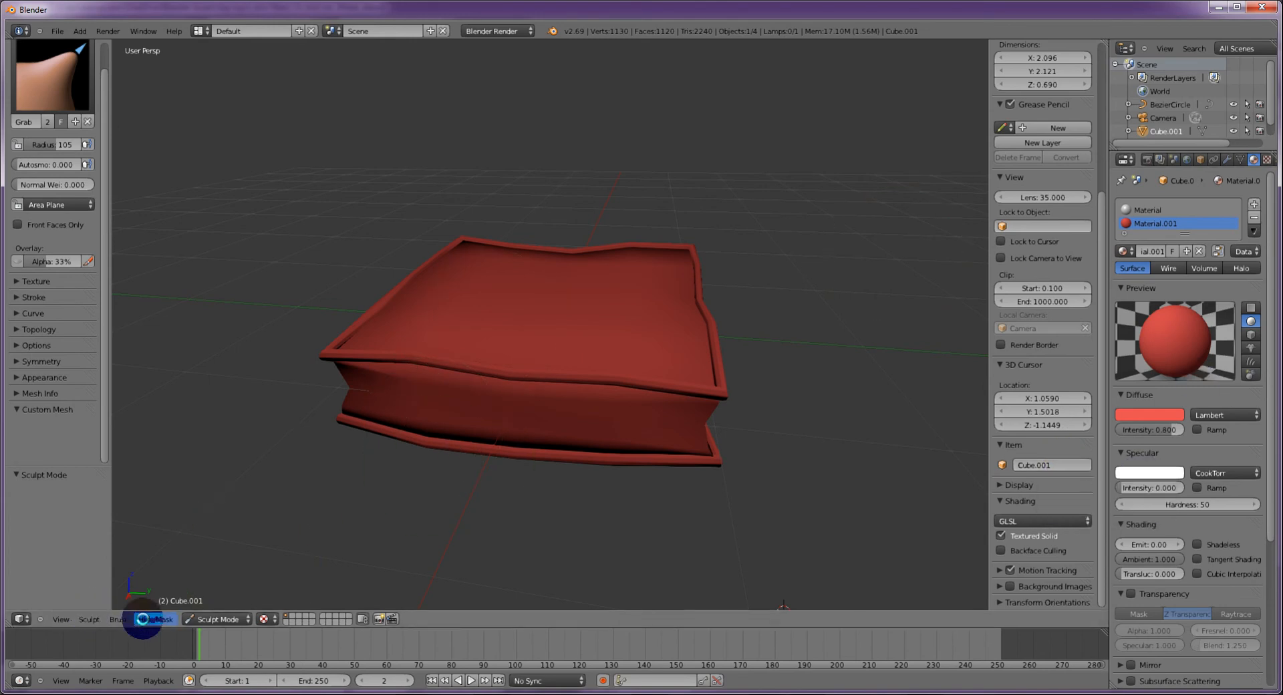
Switch the cushion from Sculpt Mode to Edit Mode and select all the geometry of the upper and lower piping.
left_click(204, 619)
left_click(201, 604)
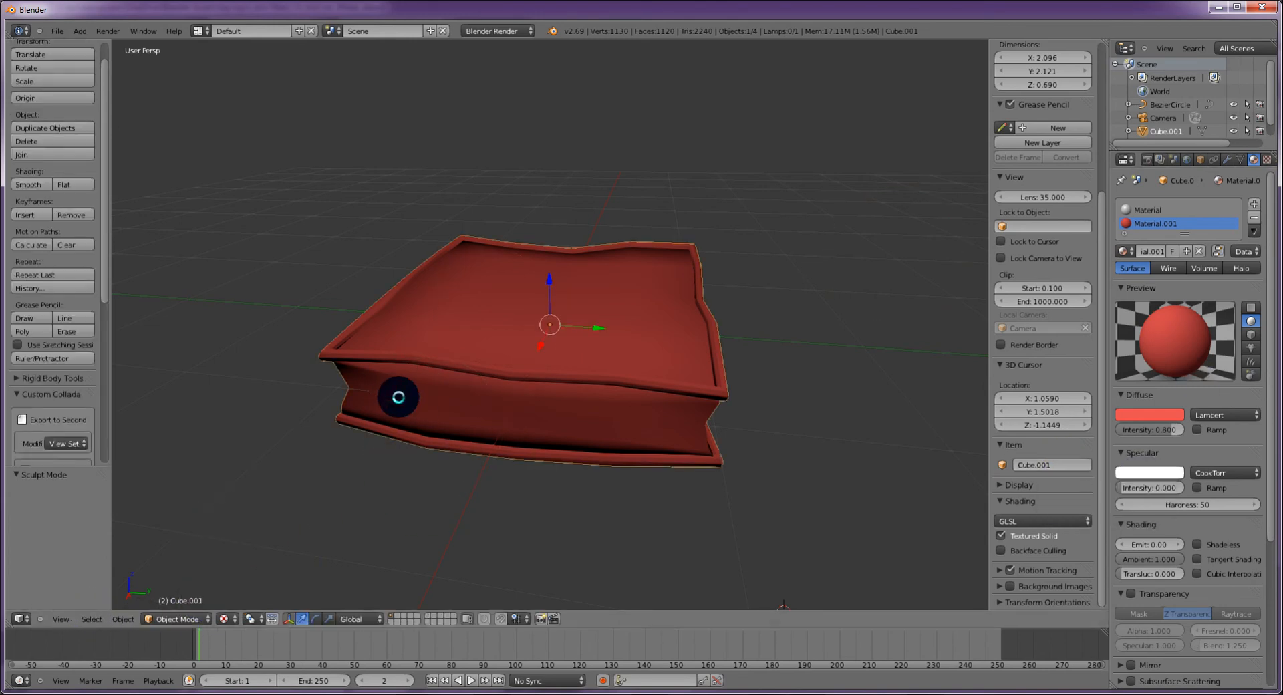
key("Tab")
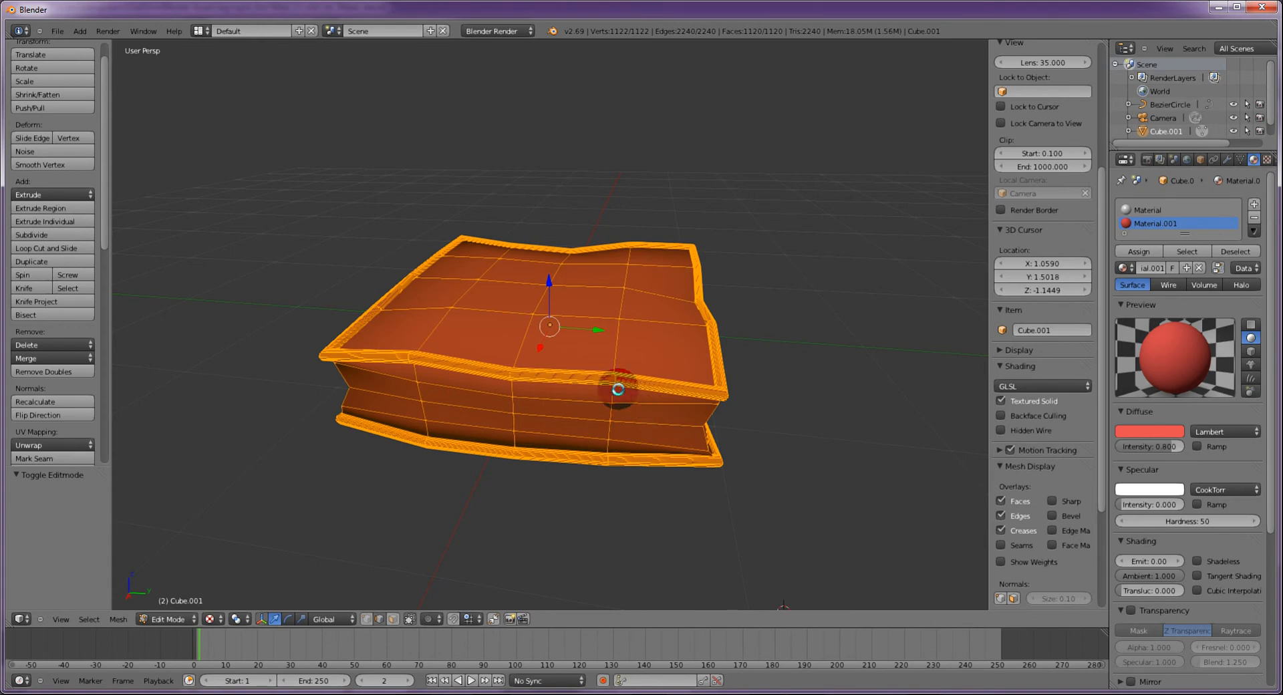
scroll(615, 395, "up", 2)
right_click(657, 401)
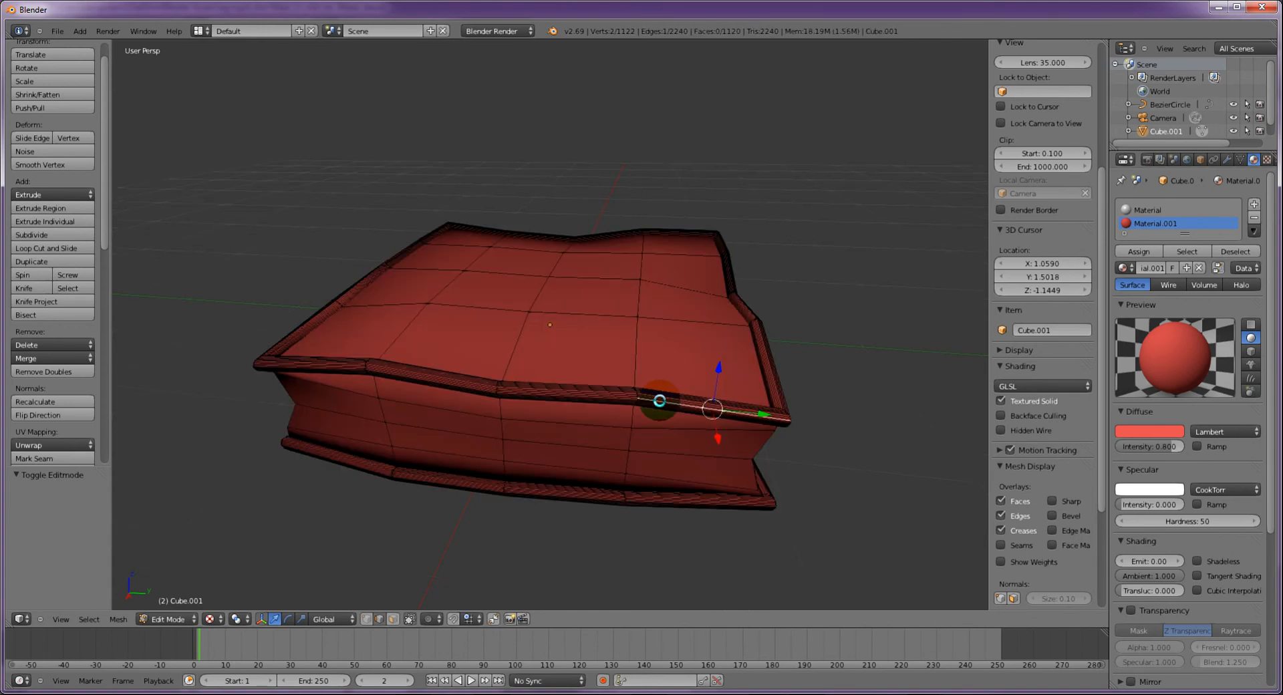
key("ctrl+KP_Add")
key("ctrl+KP_Add")
key("ctrl+KP_Add")
key("ctrl+KP_Add")
key("ctrl+KP_Add")
key("ctrl+KP_Add")
key("ctrl+KP_Add")
key("ctrl+KP_Add")
key("ctrl+KP_Add")
key("ctrl+KP_Add")
key("ctrl+KP_Add")
key("ctrl+KP_Add")
key("ctrl+KP_Add")
key("ctrl+KP_Add")
key("ctrl+KP_Add")
key("ctrl+KP_Add")
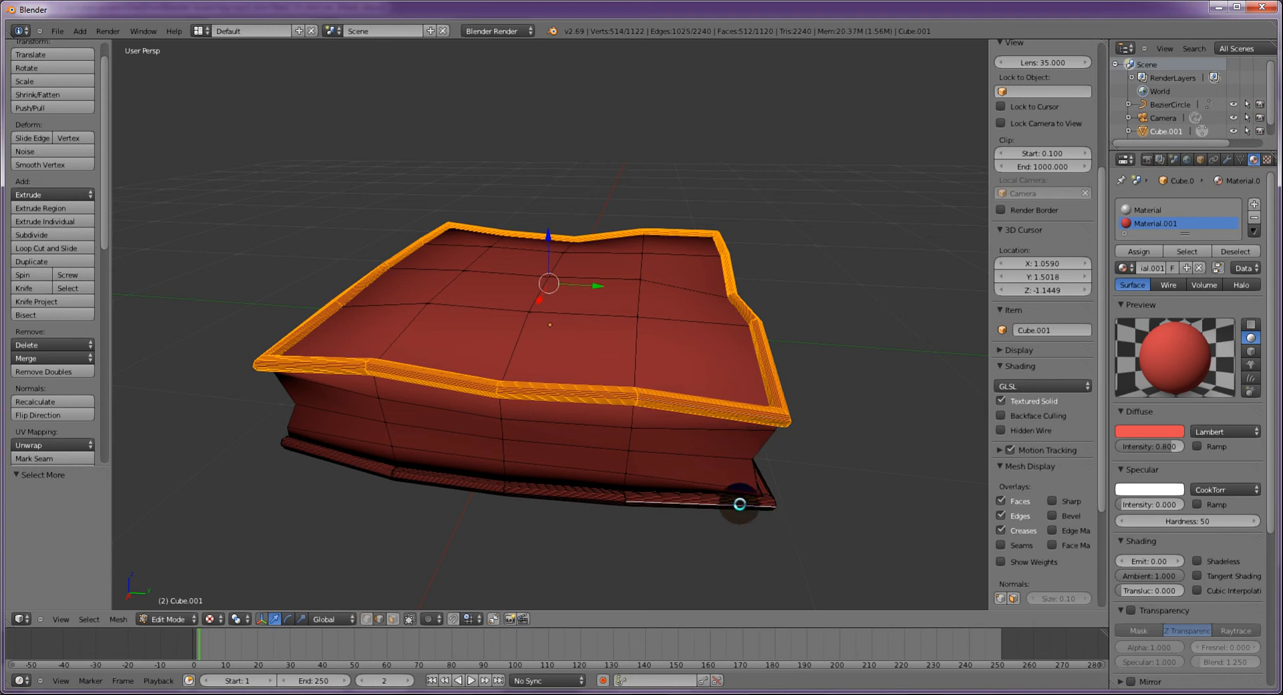
key("l")
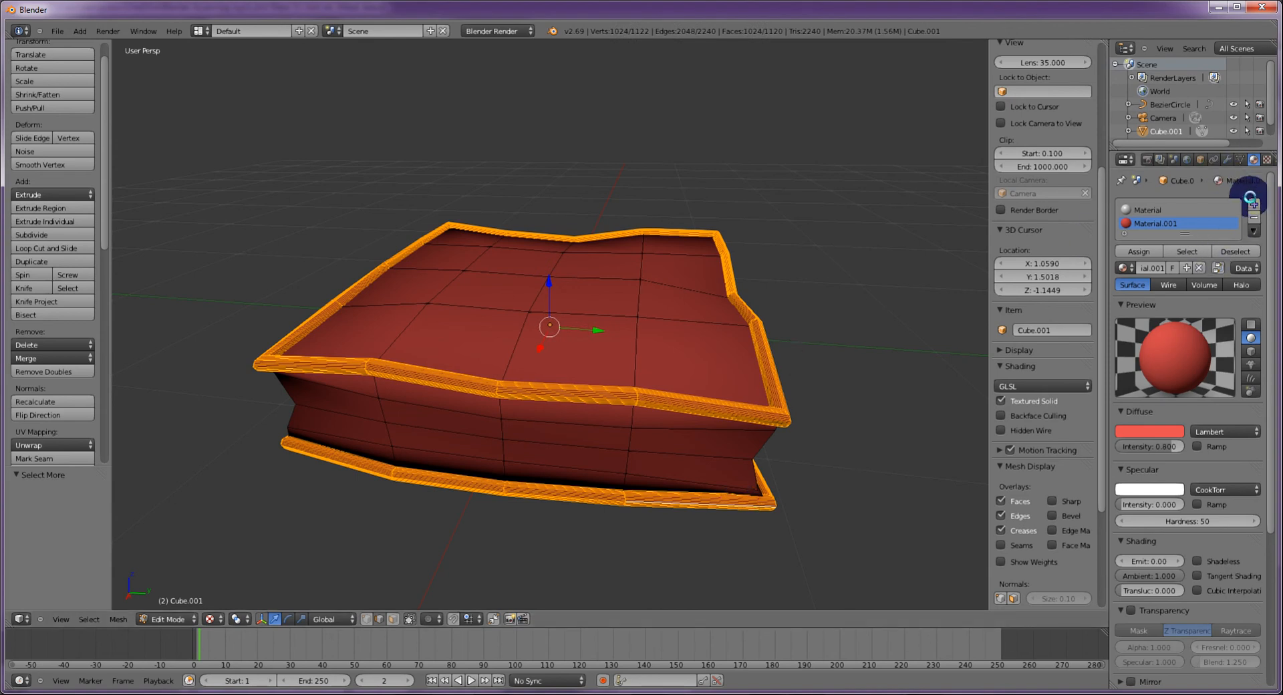
Add a third material slot with a new material named piping and set its diffuse color to golden yellow.
left_click(1253, 205)
left_click(1162, 275)
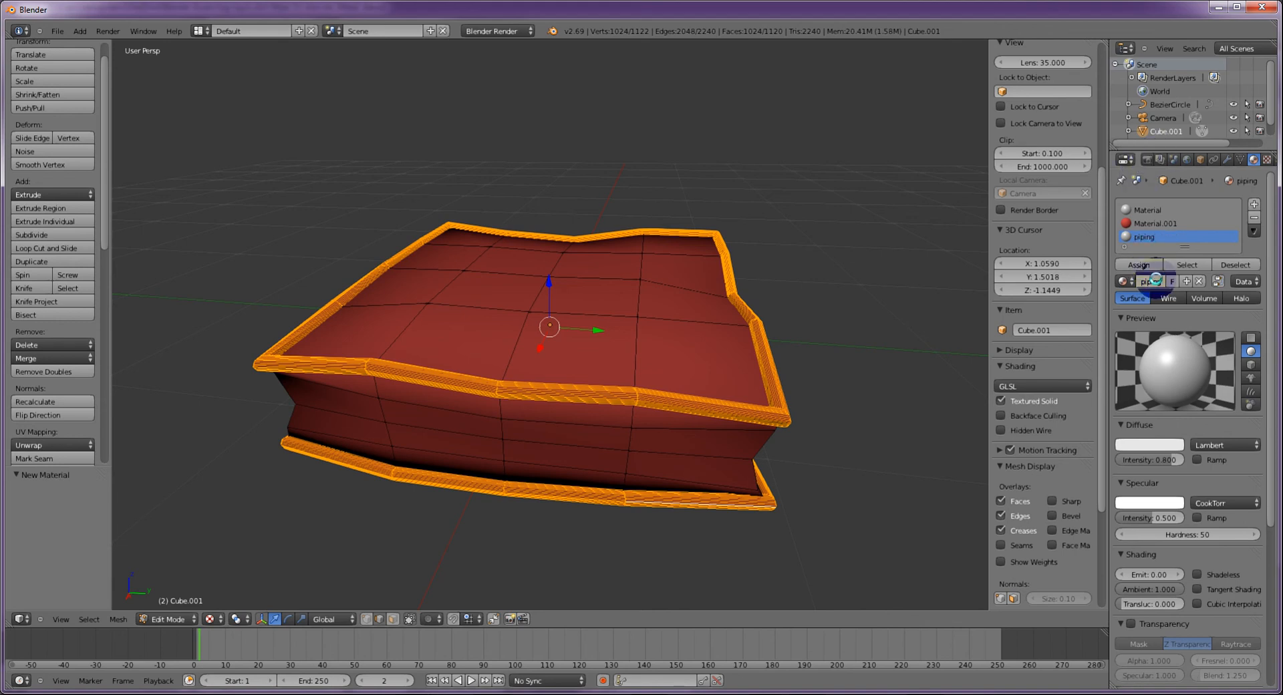
left_click(1141, 443)
left_click_drag(1122, 337, 1097, 363)
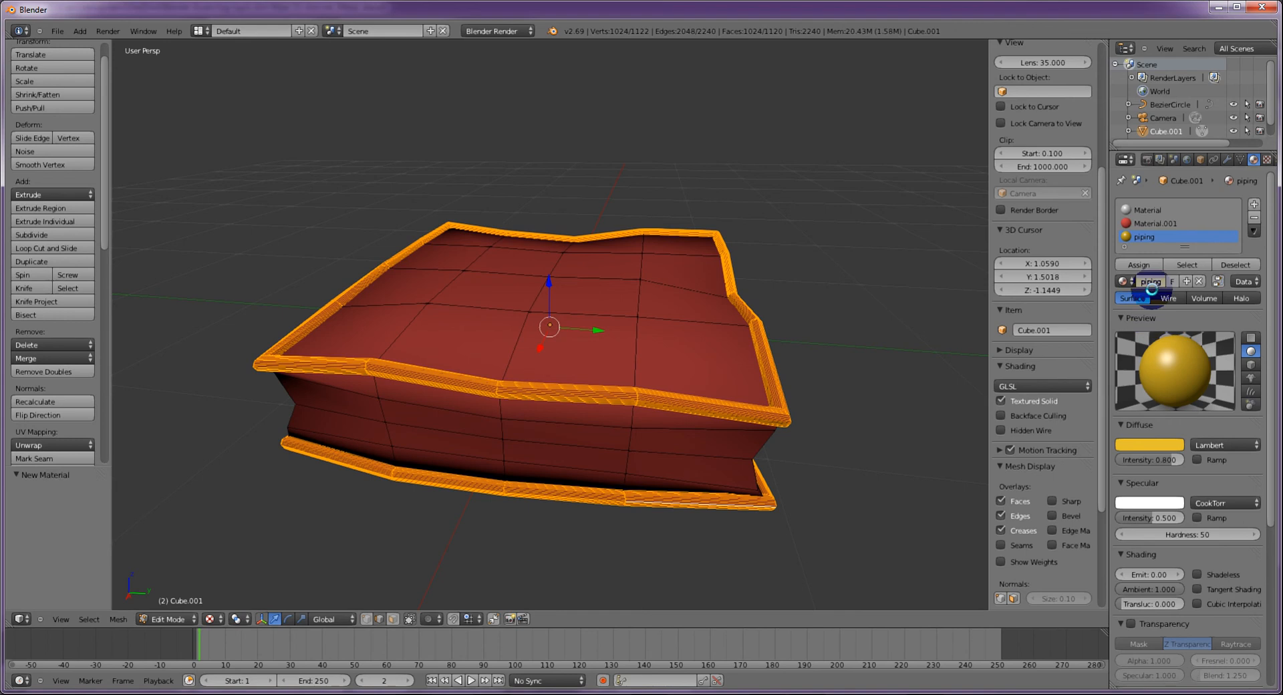
Assign the piping material to the selected upper and lower piping and return to Object Mode to check the cushion.
left_click(1131, 265)
key("Tab")
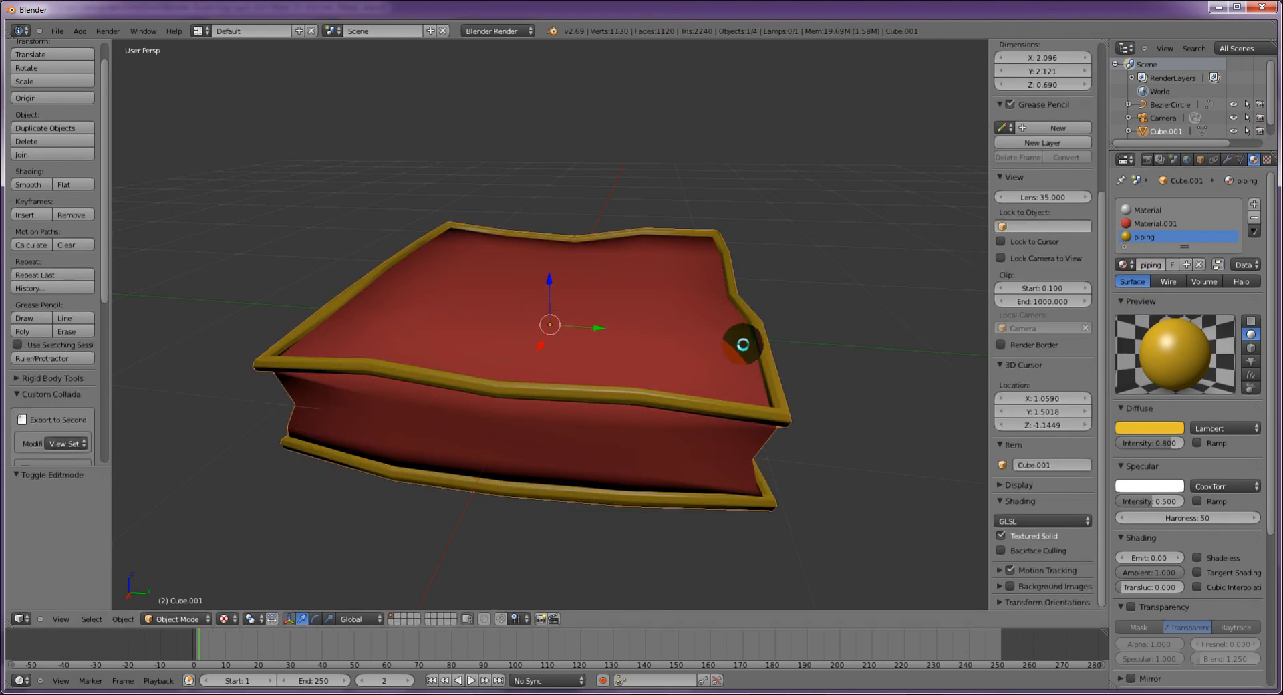
mouse_move(873, 294)
middle_mouse_down()
mouse_move(768, 292)
mouse_move(881, 292)
middle_mouse_up()
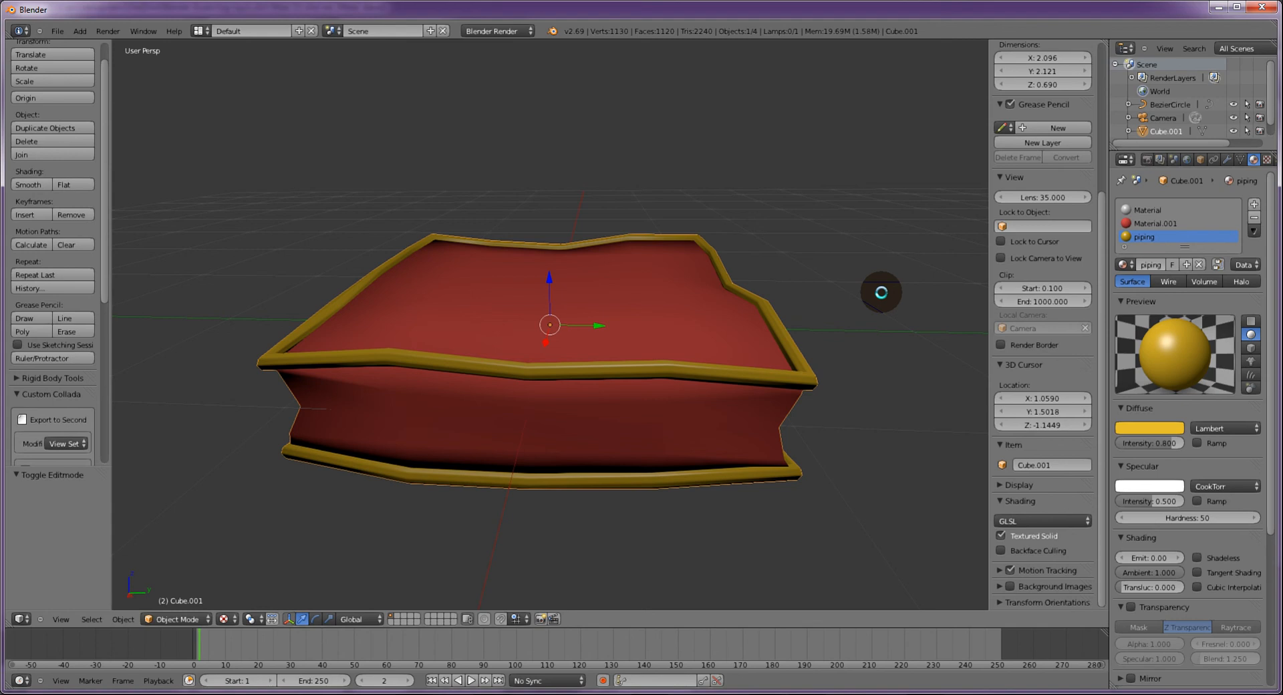